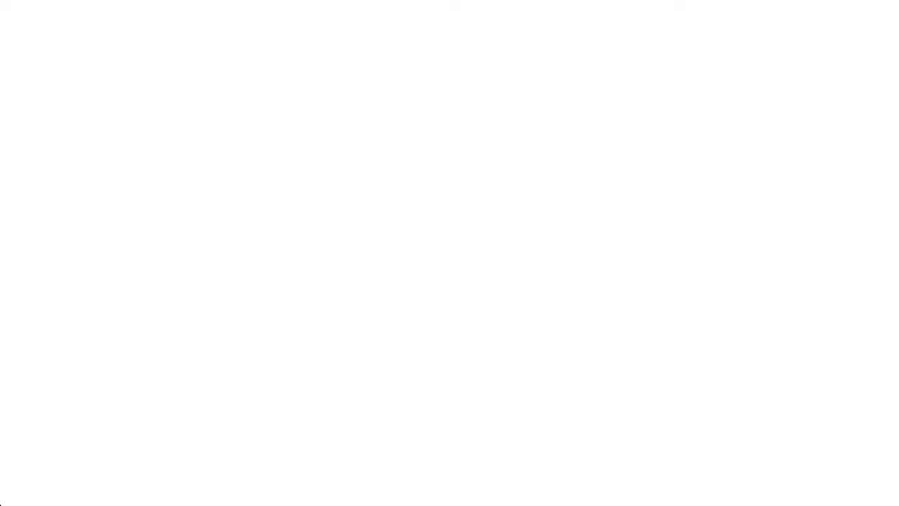
# Look through the Trading Videos page and examine the paused EURAUD recording and the video list beneath it
pyautogui.scroll(5, 533, 214)
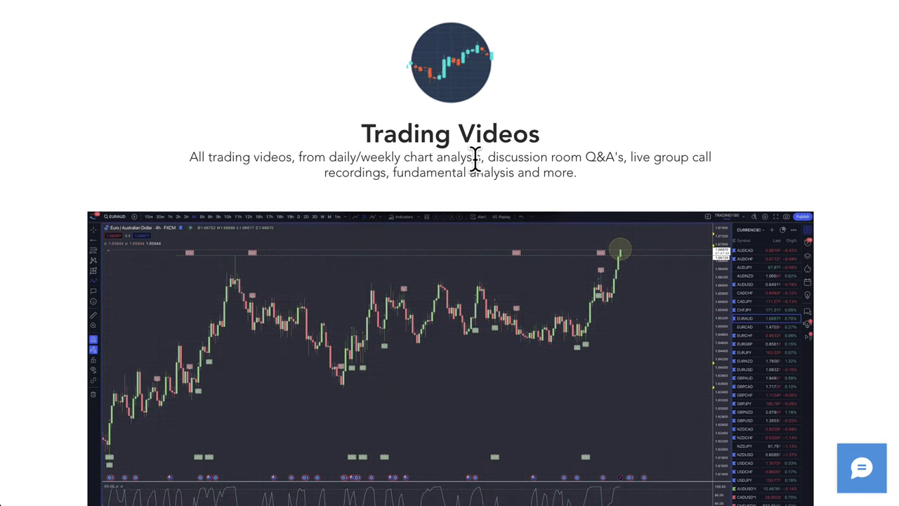
pyautogui.scroll(-5, 482, 327)
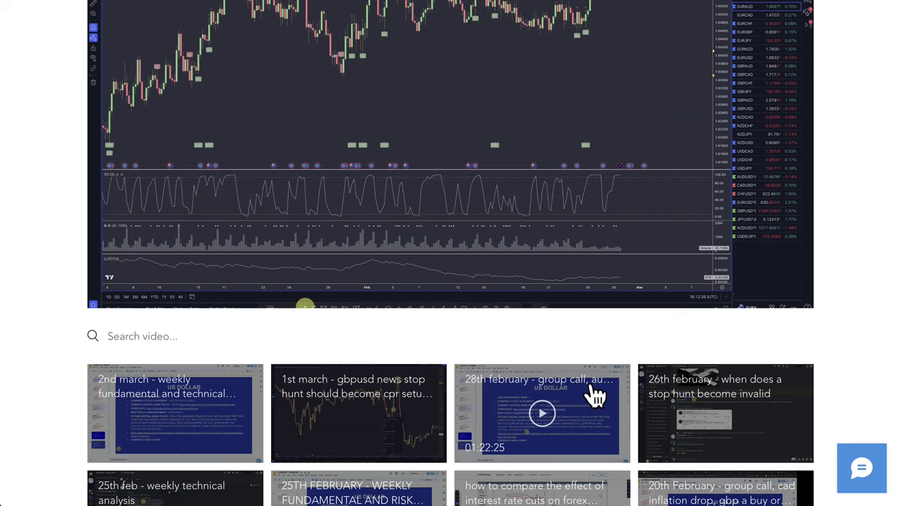
pyautogui.scroll(2, 573, 339)
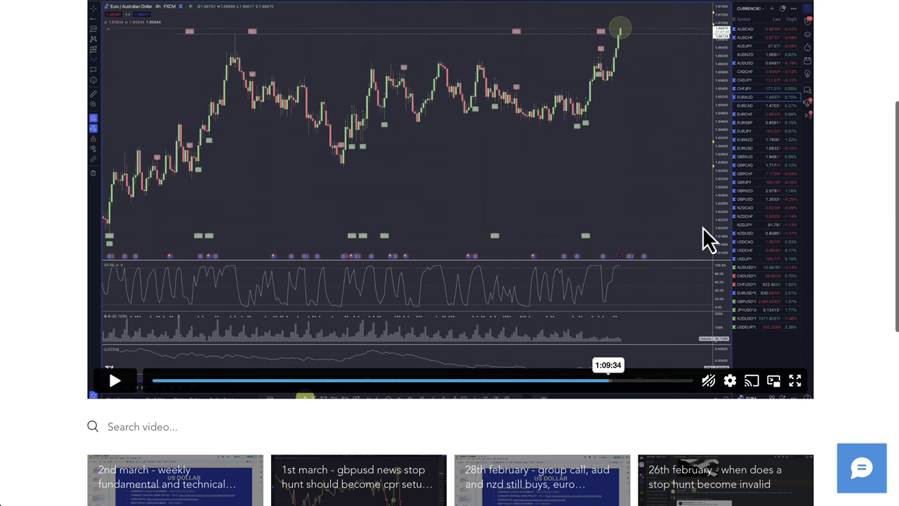
pyautogui.scroll(1, 744, 231)
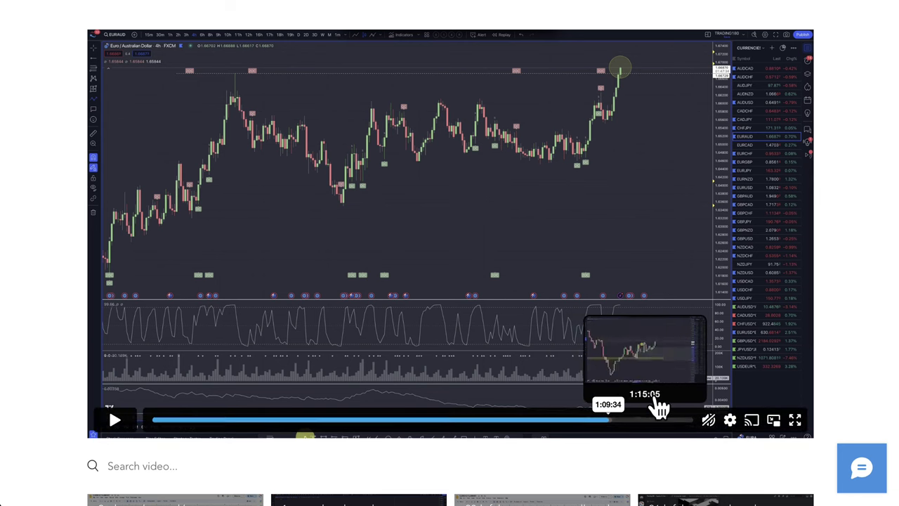
pyautogui.scroll(1, 656, 408)
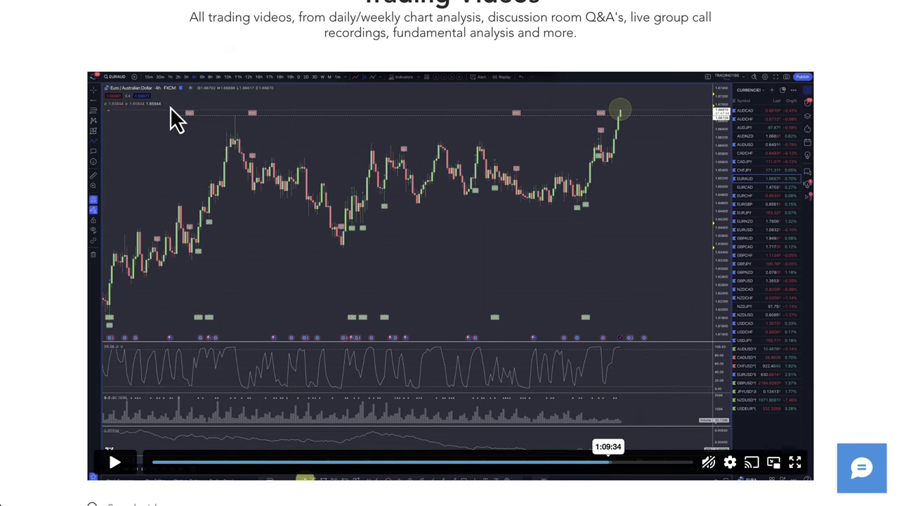
pyautogui.doubleClick(294, 180)
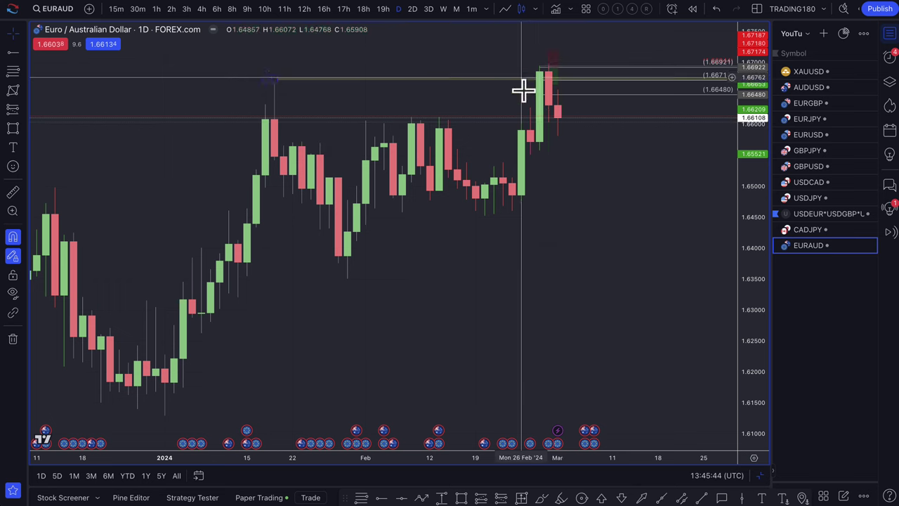
# Switch the daily EURAUD chart to the 1-hour timeframe and show the 29 February highs with the short positions
pyautogui.moveTo(552, 88)
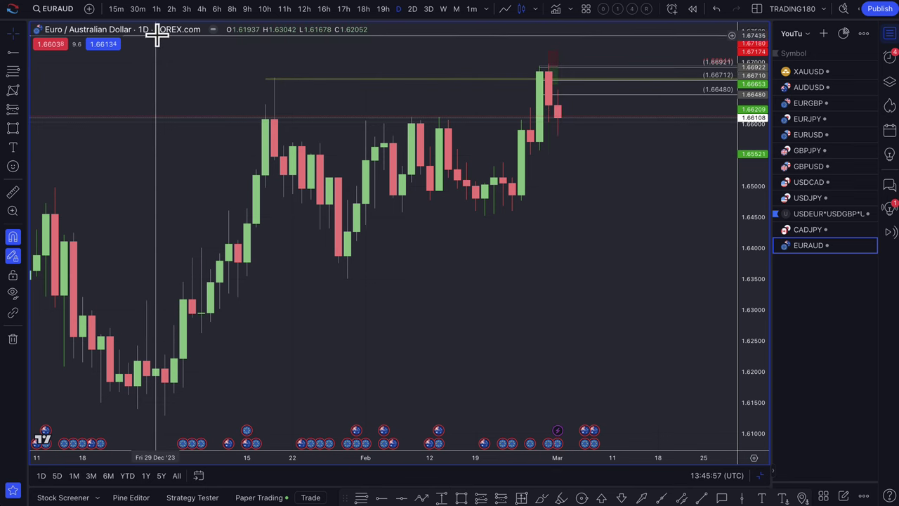
pyautogui.click(156, 9)
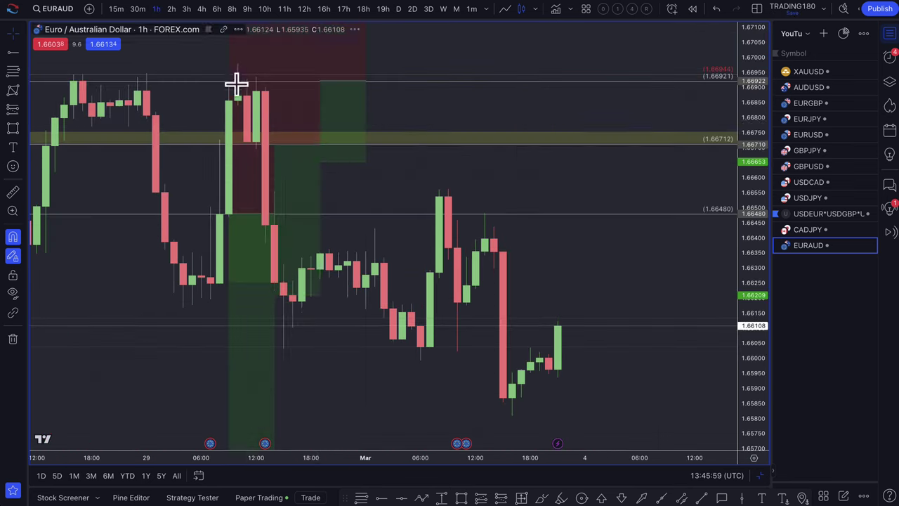
pyautogui.scroll(-4, 361, 210)
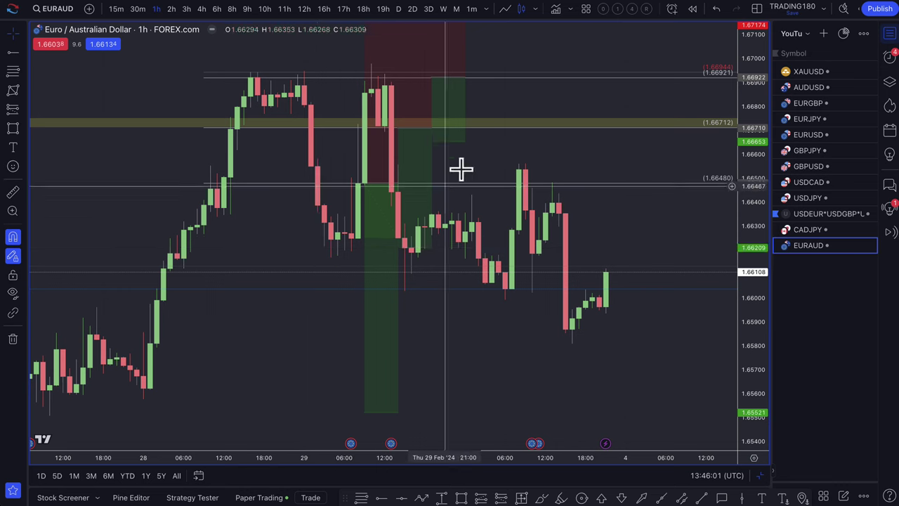
pyautogui.scroll(2, 435, 175)
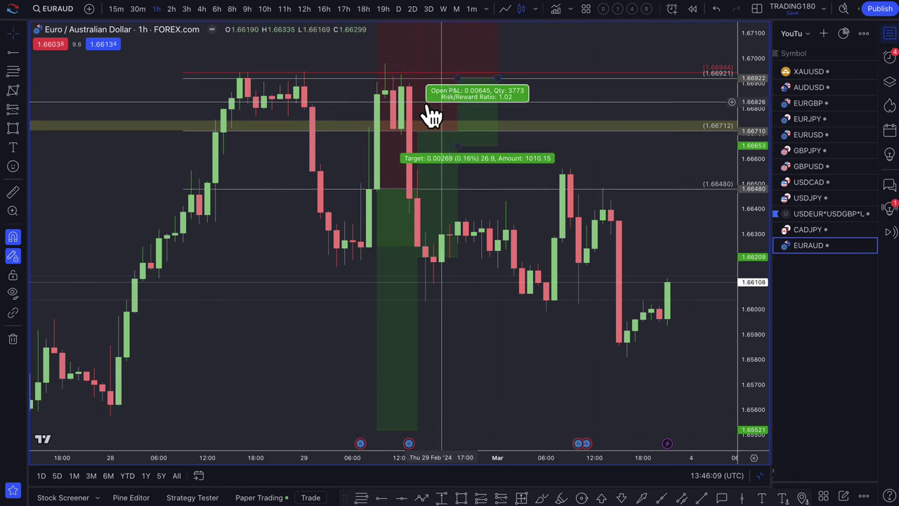
pyautogui.scroll(-2, 313, 142)
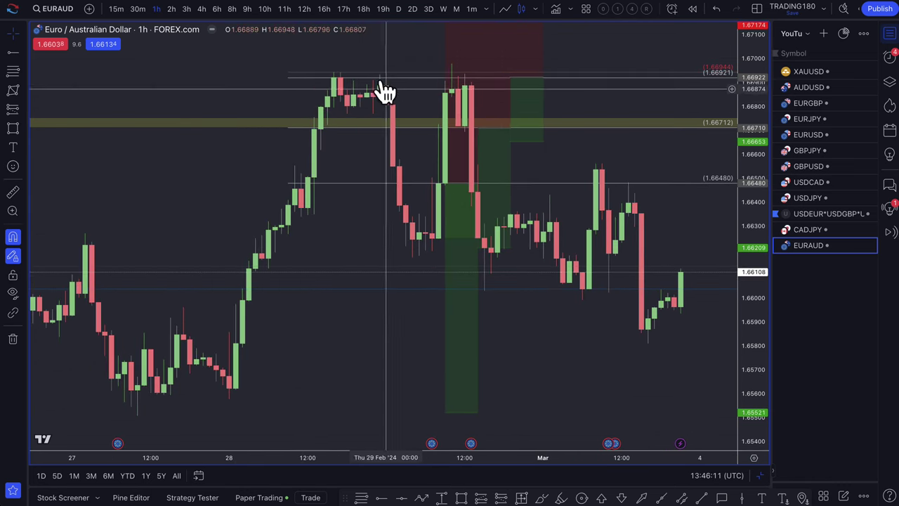
# Start a bar replay of the EURAUD chart from the 09:00 candle on Thu 29 Feb '24, where the first short begins
pyautogui.click(693, 9)
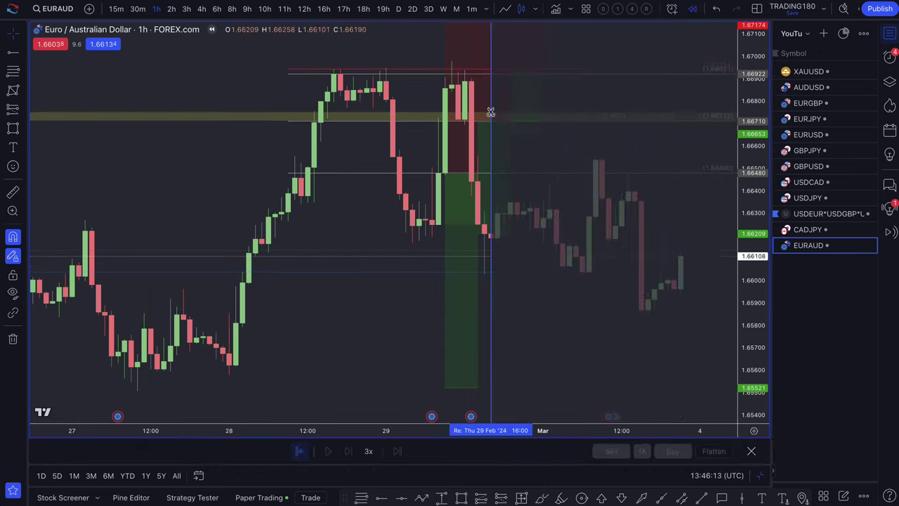
pyautogui.click(445, 131)
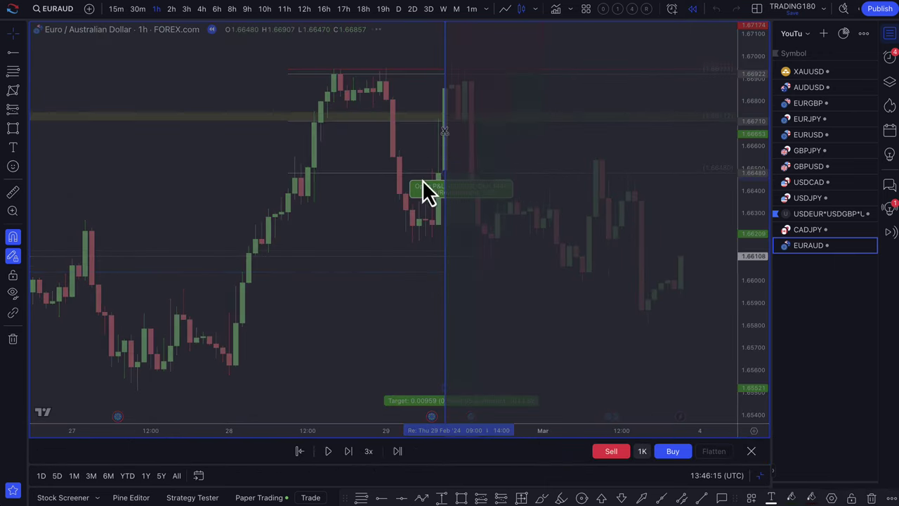
pyautogui.scroll(1, 624, 206)
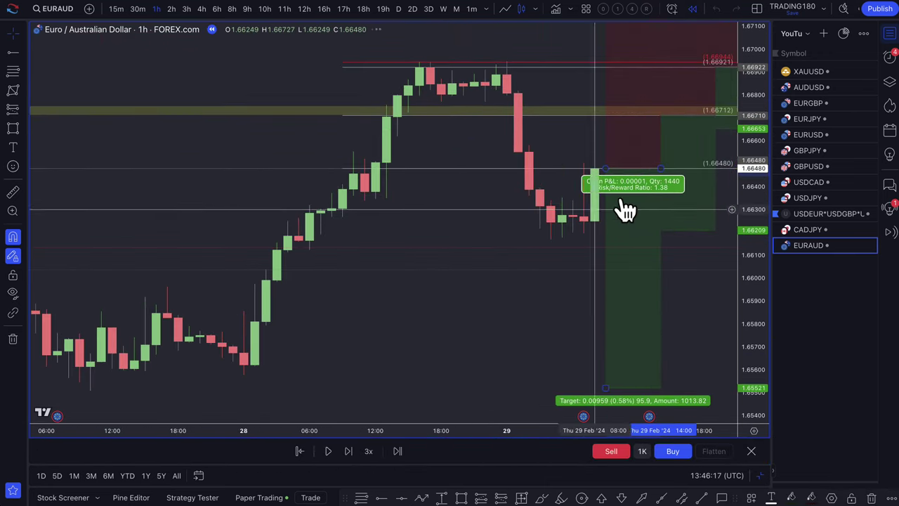
pyautogui.scroll(1, 608, 191)
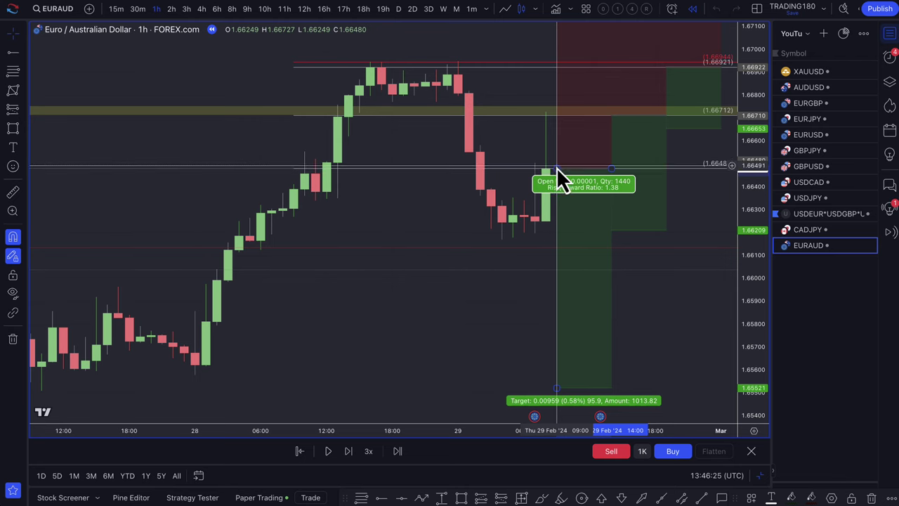
pyautogui.hscroll(5, 556, 175)
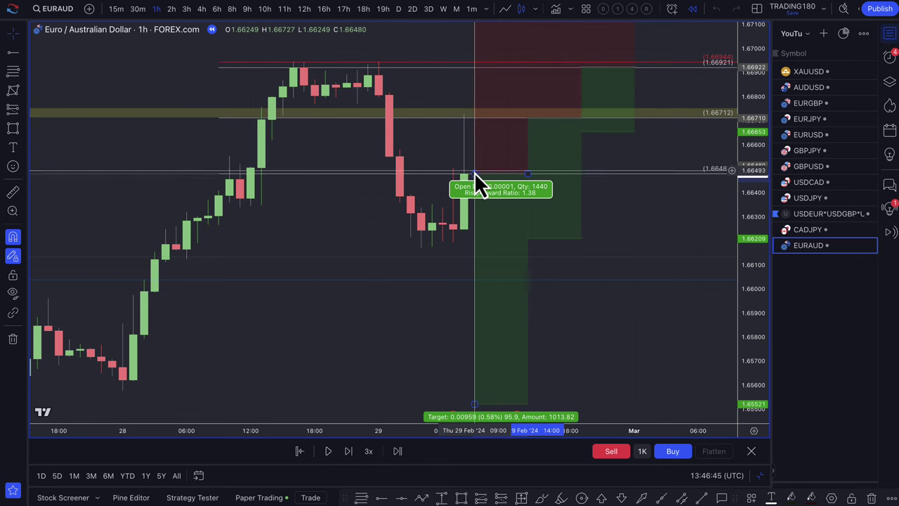
# Draw a path arrow from the last candle's close at 1.66480 up to about 1.6699 and down to about 1.6564
pyautogui.click(423, 496)
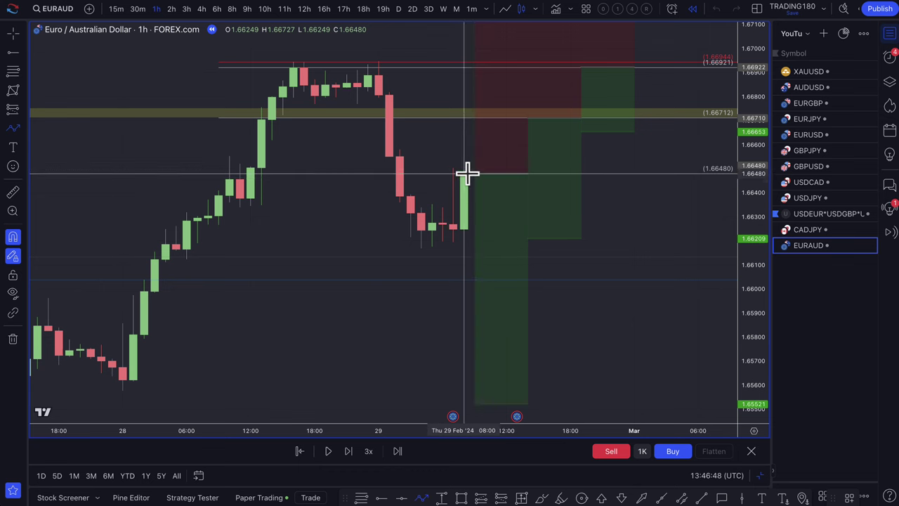
pyautogui.click(467, 172)
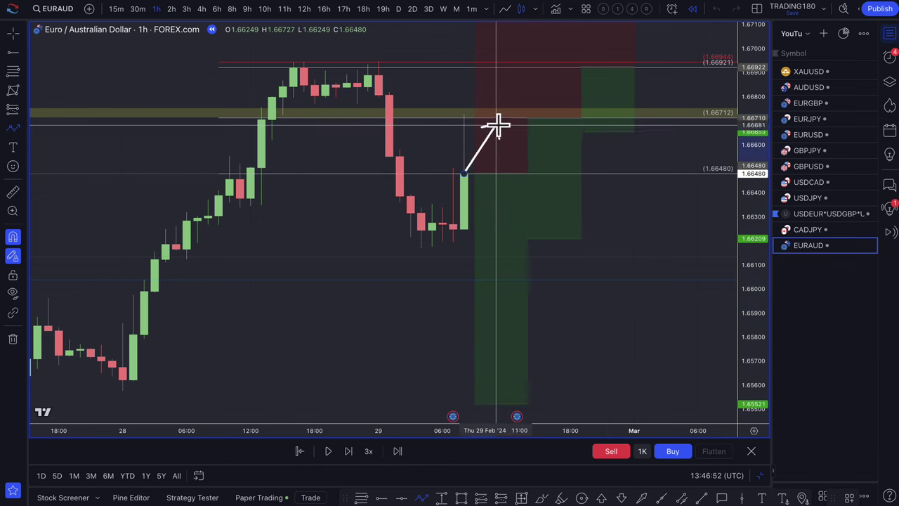
pyautogui.click(537, 52)
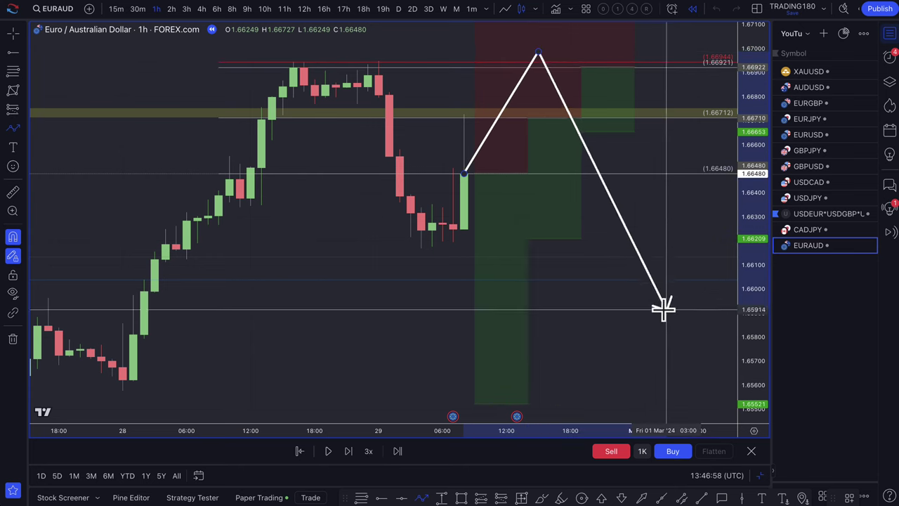
pyautogui.click(677, 373)
pyautogui.click(673, 366)
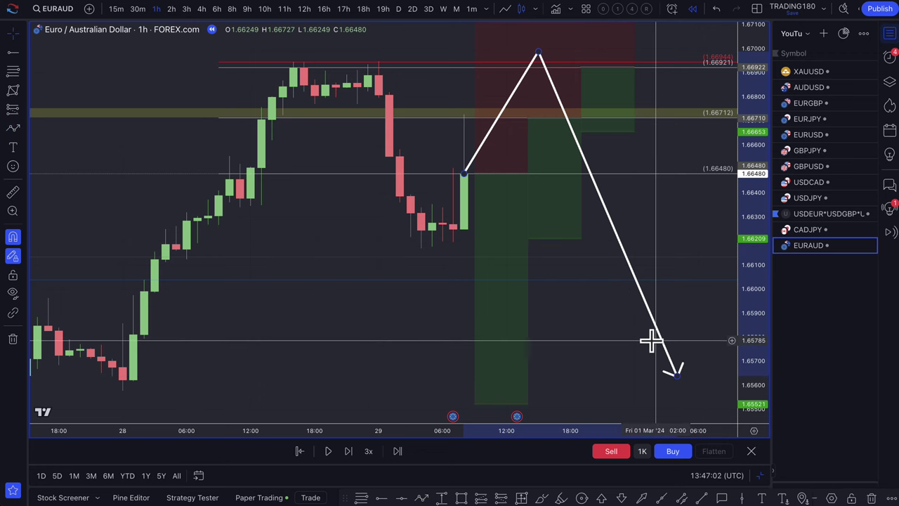
# Adjust the stop level of the highest short position, the one entered at 1.66922
pyautogui.scroll(-5, 651, 340)
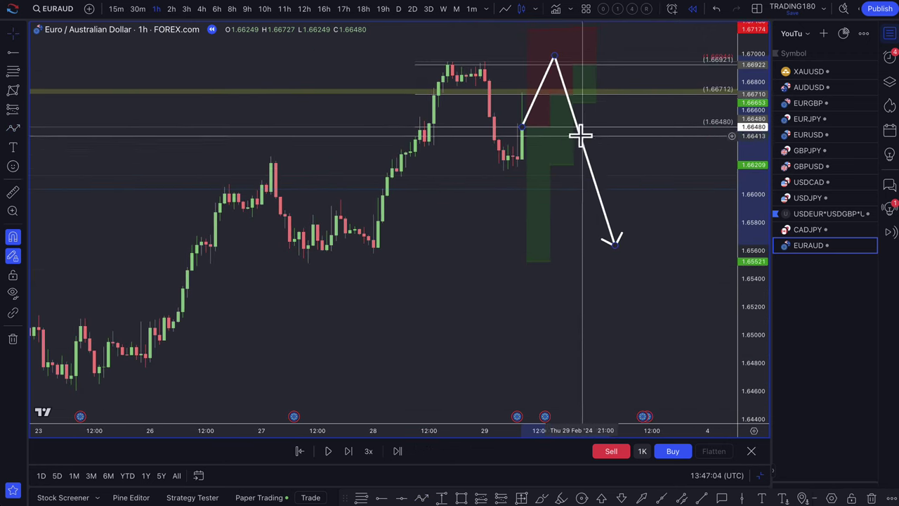
pyautogui.click(550, 28)
pyautogui.moveTo(549, 28); pyautogui.dragTo(574, 26)
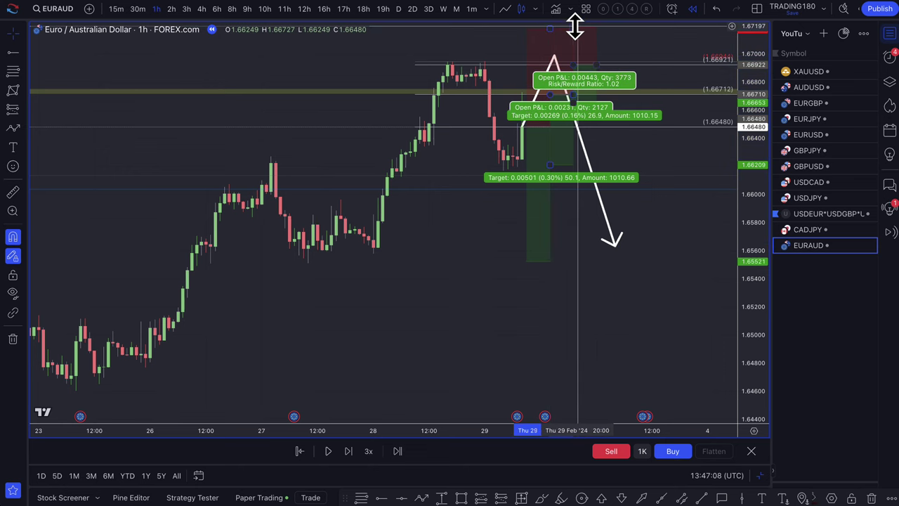
pyautogui.scroll(5, 557, 117)
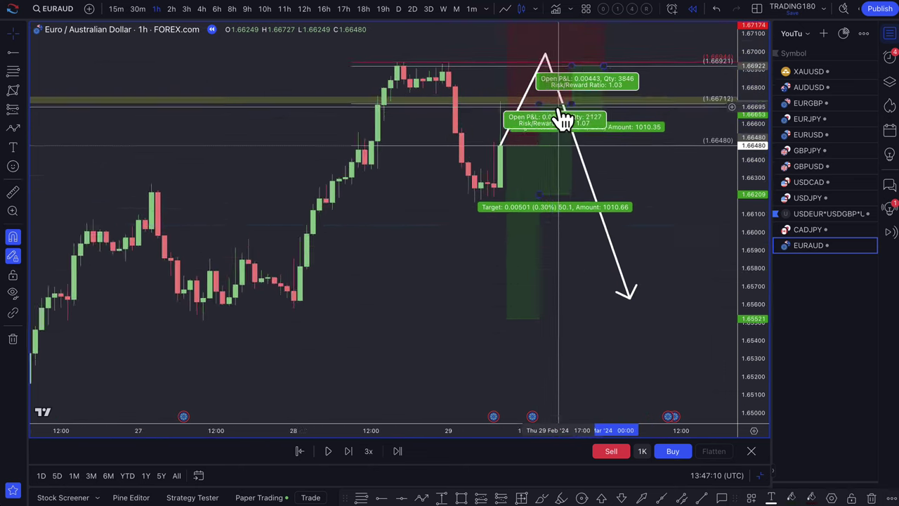
pyautogui.scroll(-1, 528, 112)
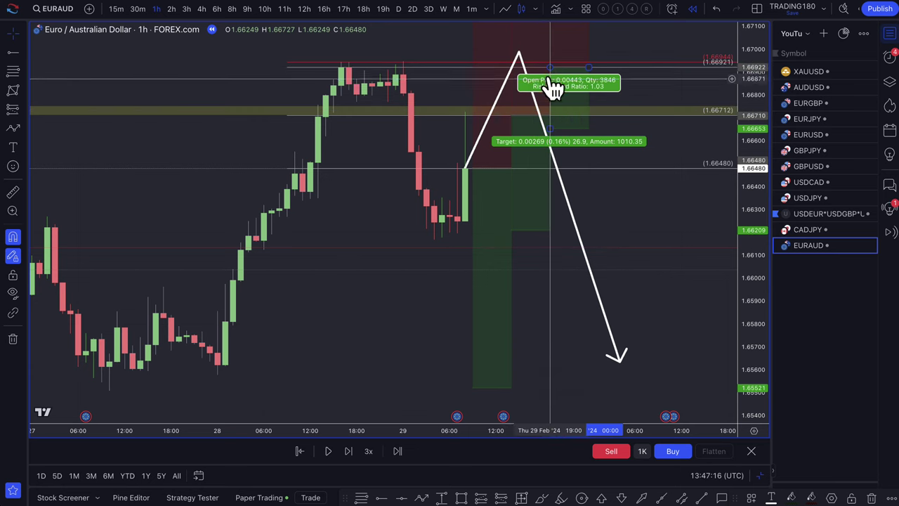
pyautogui.moveTo(555, 128)
pyautogui.mouseDown()
pyautogui.moveTo(533, 136)
pyautogui.moveTo(542, 121)
pyautogui.mouseUp()
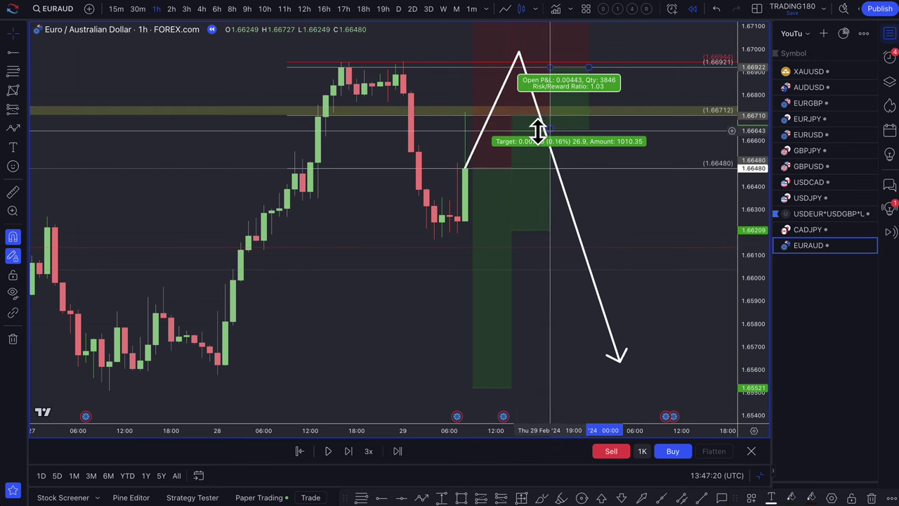
pyautogui.moveTo(525, 182); pyautogui.dragTo(475, 177)
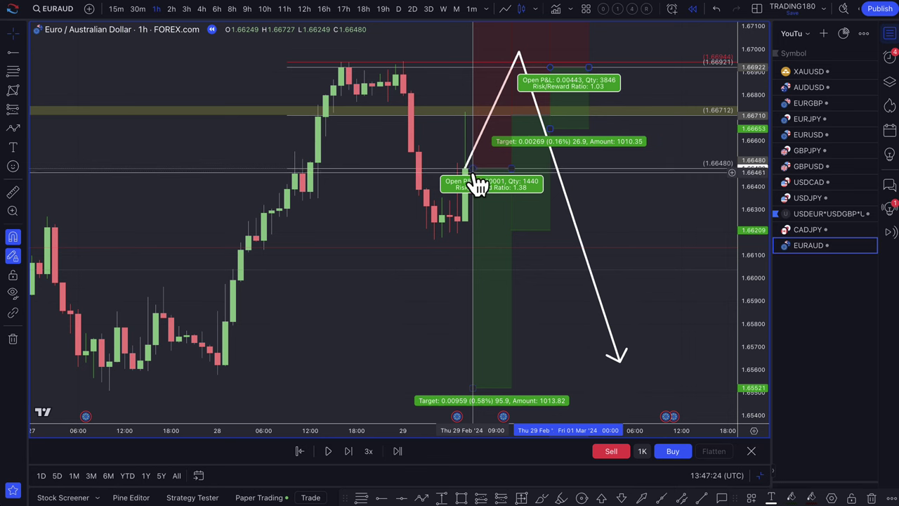
# Advance the EURAUD replay by two hourly candles to test the high above the 1.66921 level
pyautogui.scroll(3, 496, 239)
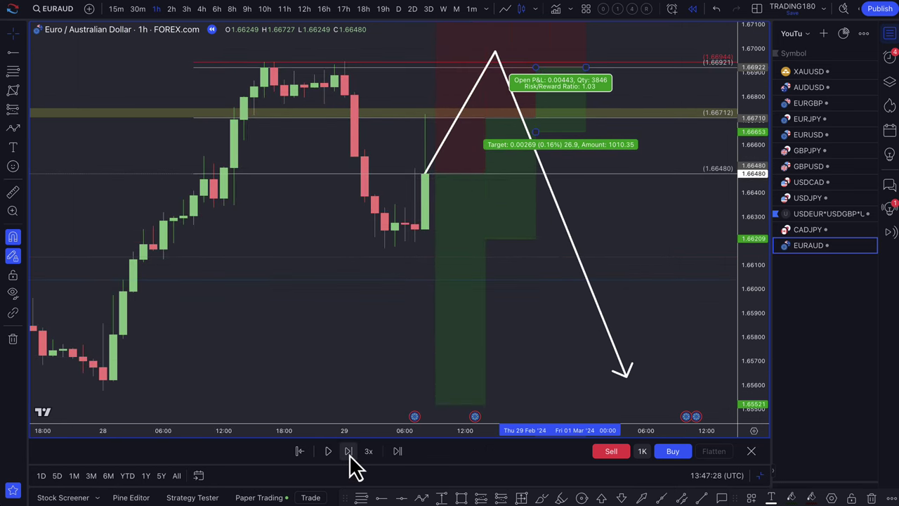
pyautogui.click(349, 453)
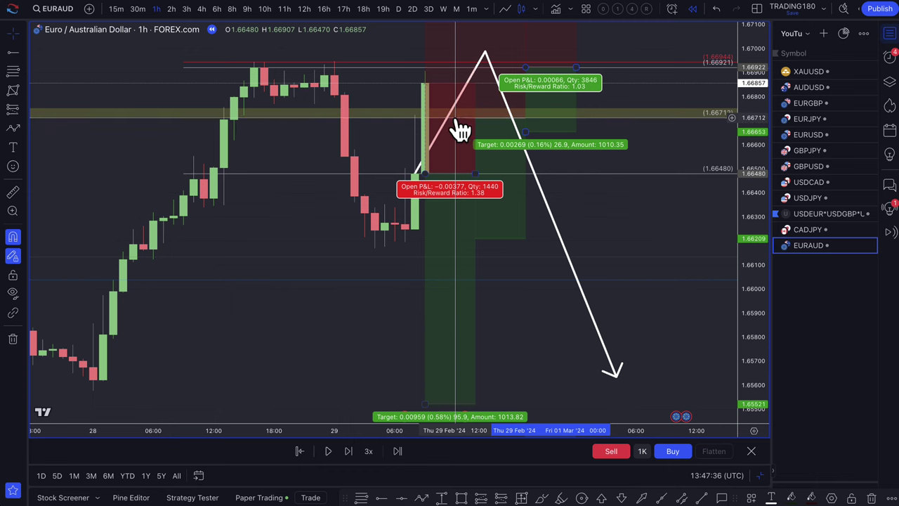
pyautogui.click(350, 451)
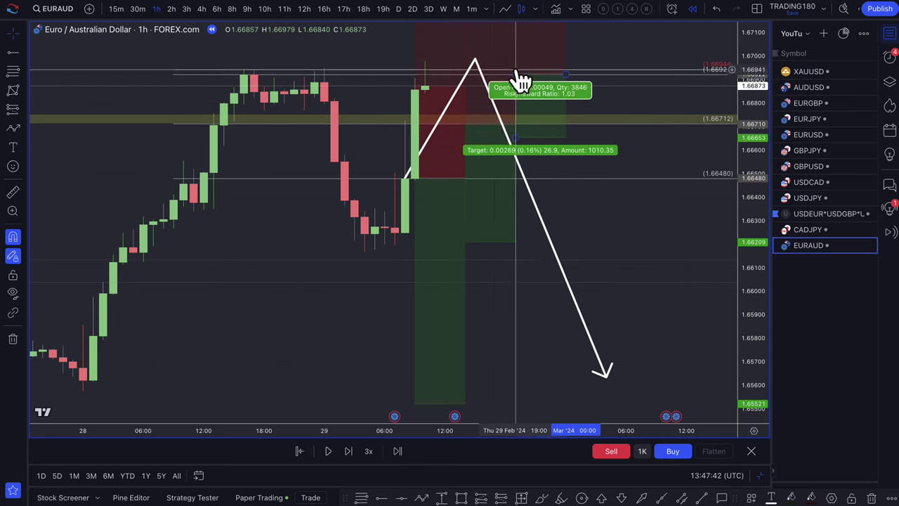
pyautogui.scroll(-2, 433, 89)
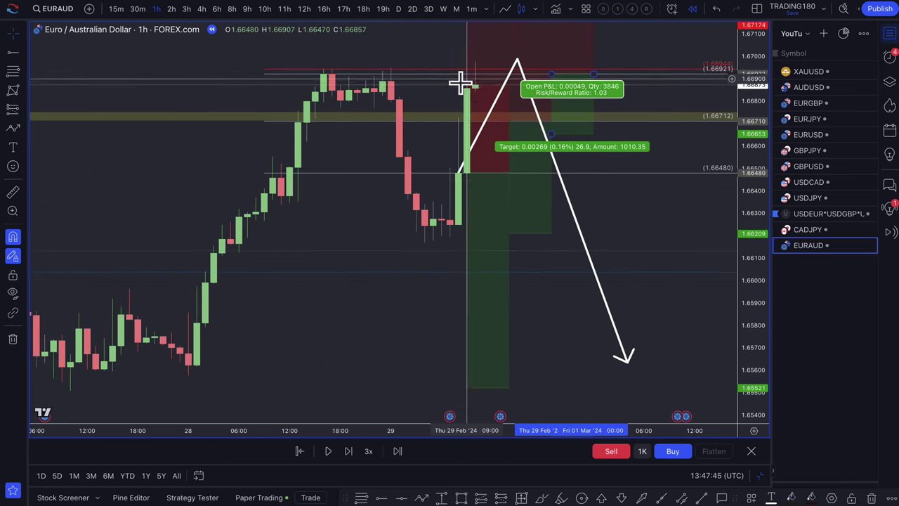
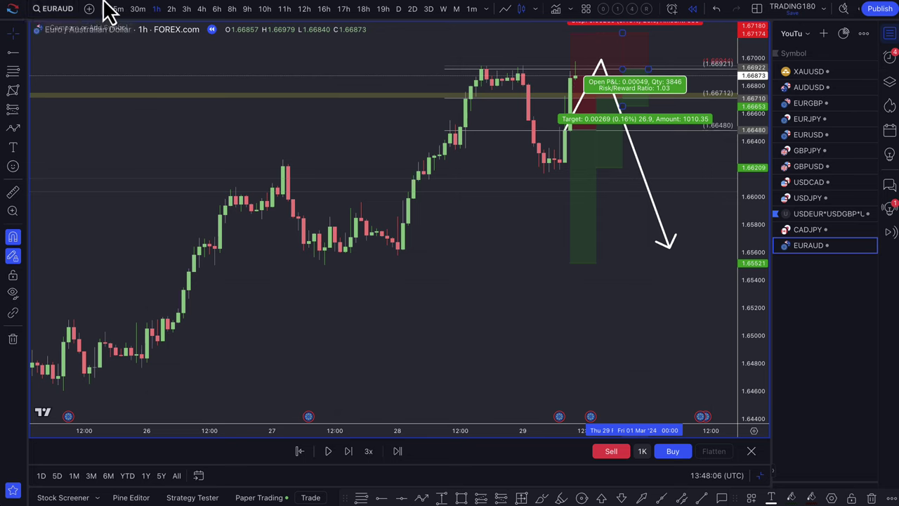
# Review the paused 4-hour EURAUD frame in the browser's trading video and return to the 1-hour replay chart
pyautogui.click(147, 0)
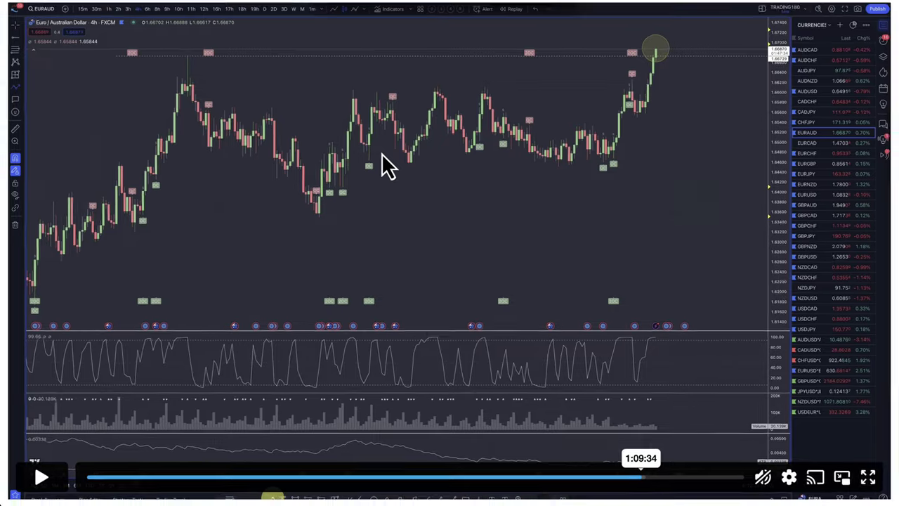
pyautogui.press('Escape')
pyautogui.scroll(-1, 428, 105)
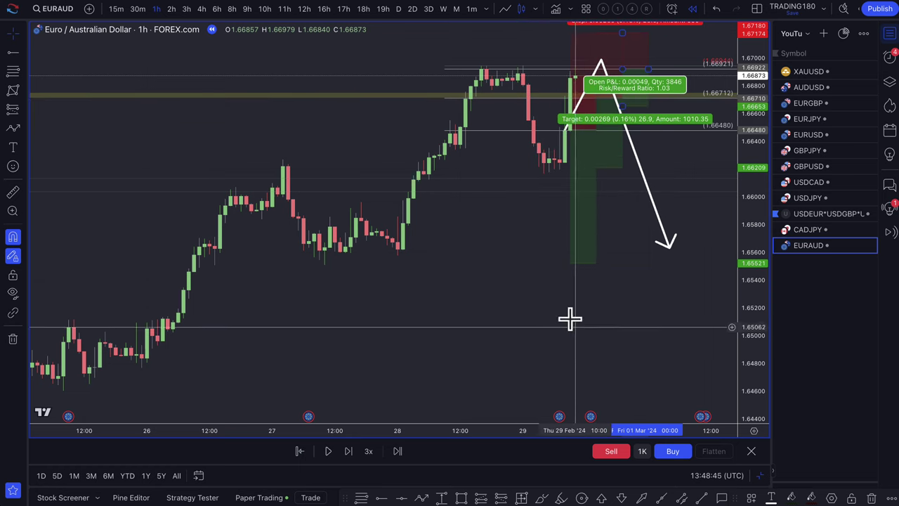
pyautogui.scroll(3, 570, 317)
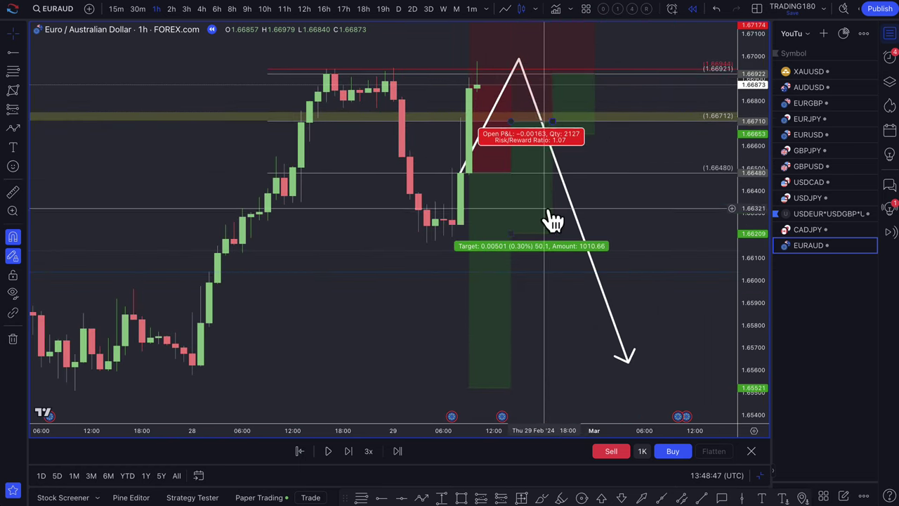
pyautogui.scroll(-2, 621, 307)
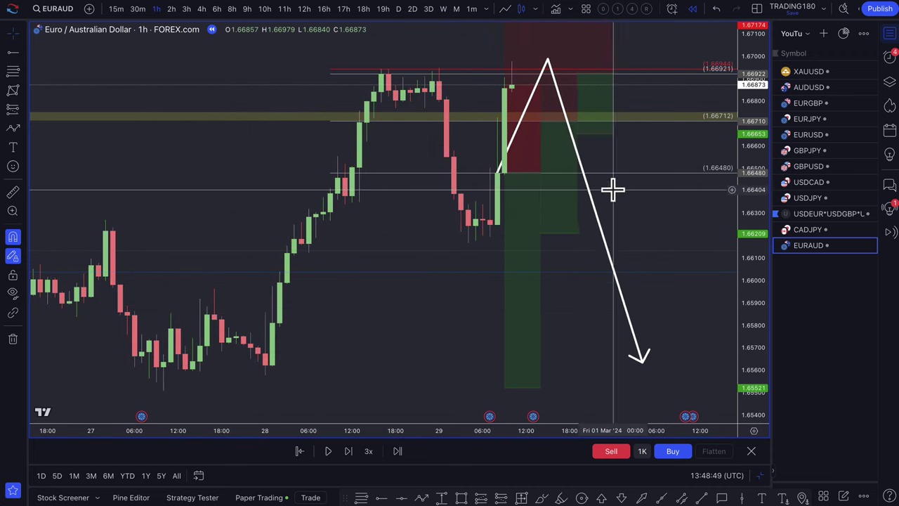
# Set the highest short's target to 1.66650 and advance the EURAUD replay hour by hour to the 29 February 13:00 candle
pyautogui.moveTo(577, 132)
pyautogui.mouseDown()
pyautogui.moveTo(578, 124)
pyautogui.moveTo(584, 135)
pyautogui.mouseUp()
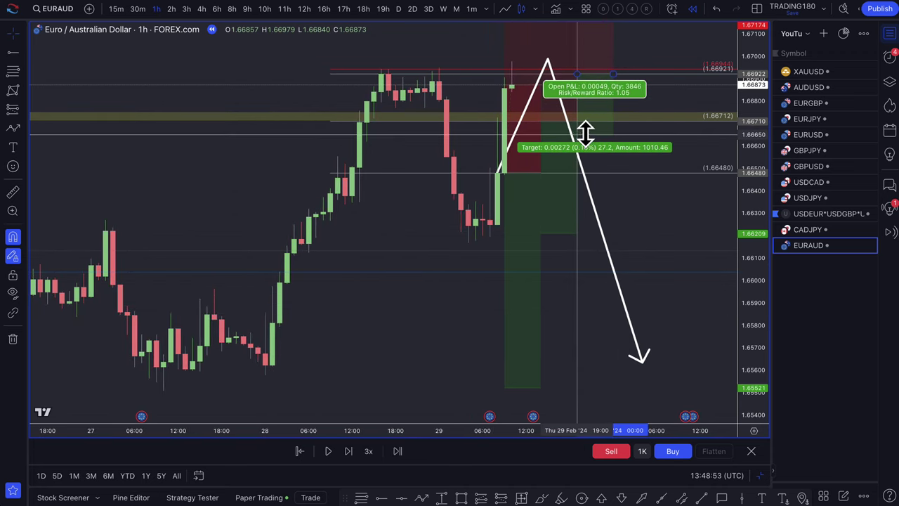
pyautogui.scroll(-1, 590, 136)
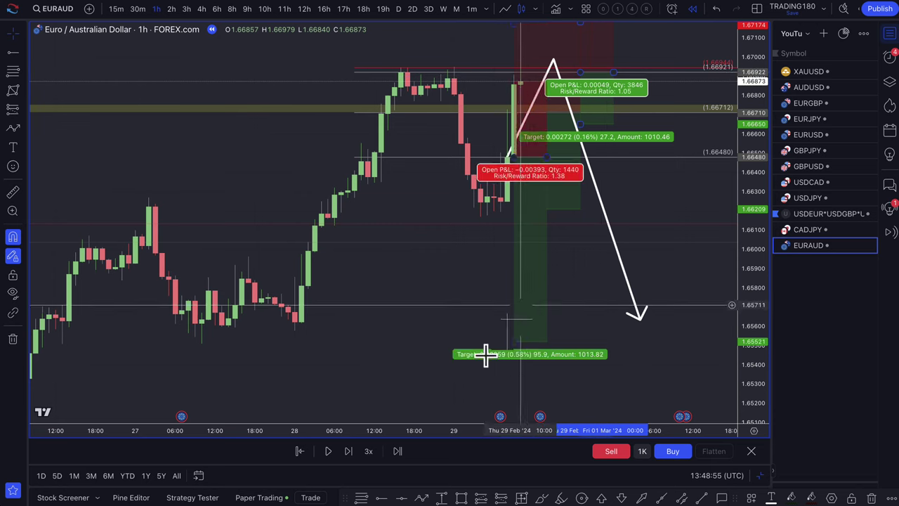
pyautogui.click(348, 451)
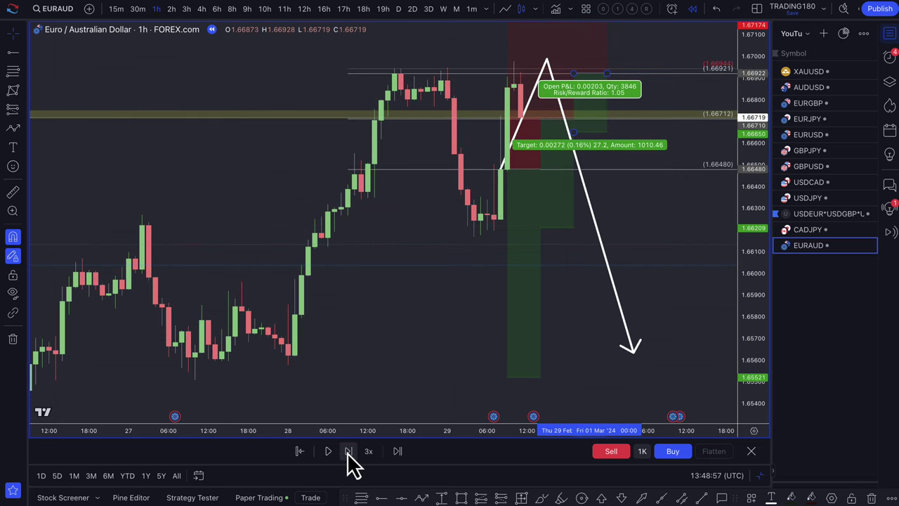
pyautogui.click(348, 452)
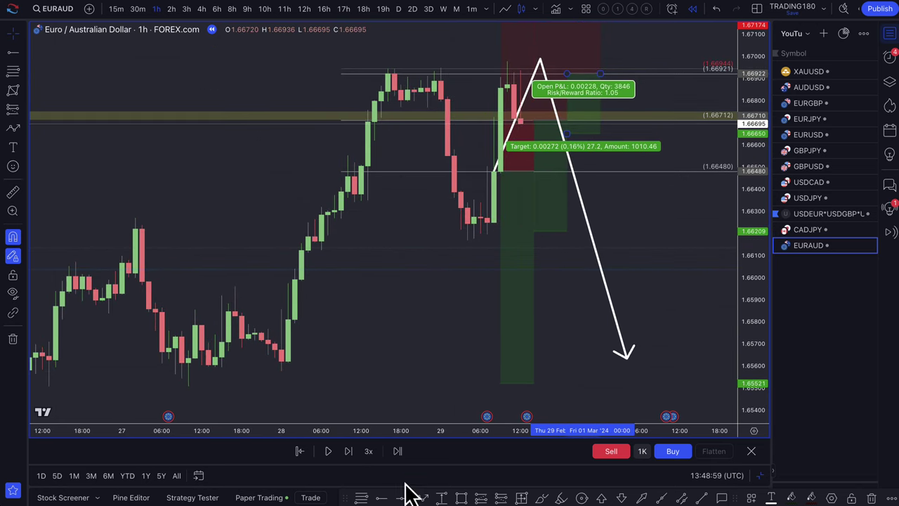
pyautogui.click(348, 452)
pyautogui.scroll(3, 407, 291)
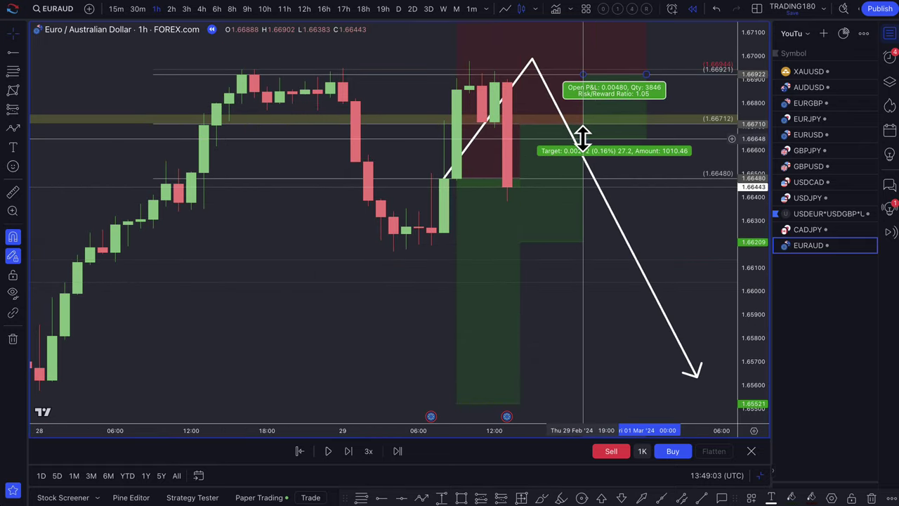
# Remove the highest short position and set the target of the short entered at 1.66710 to 1.66241
pyautogui.moveTo(584, 137); pyautogui.dragTo(582, 136)
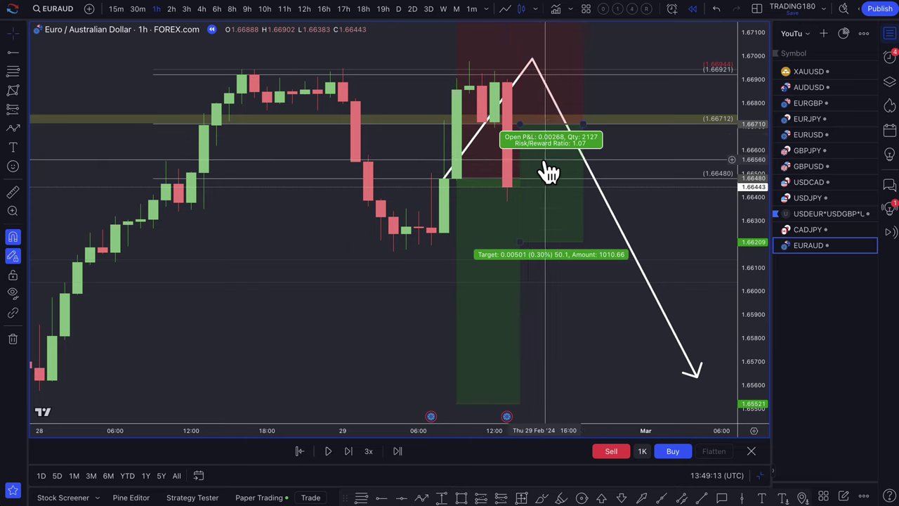
pyautogui.scroll(-2, 546, 172)
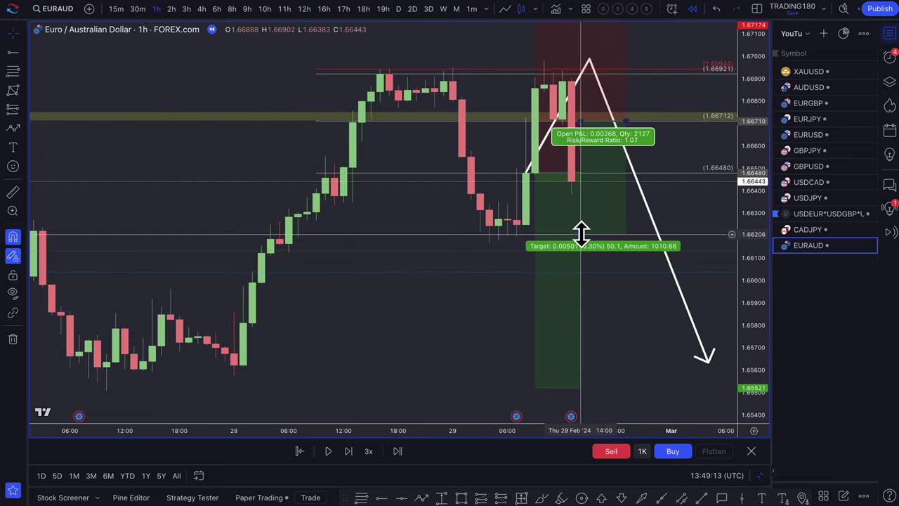
pyautogui.moveTo(579, 234); pyautogui.dragTo(591, 219)
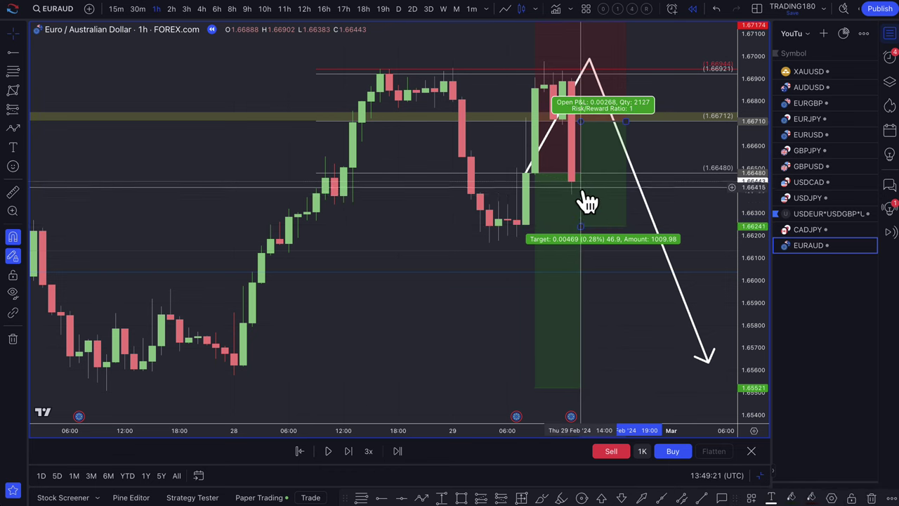
# Advance the replay by two hourly candles and remove the short position entered at 1.66710
pyautogui.click(348, 450)
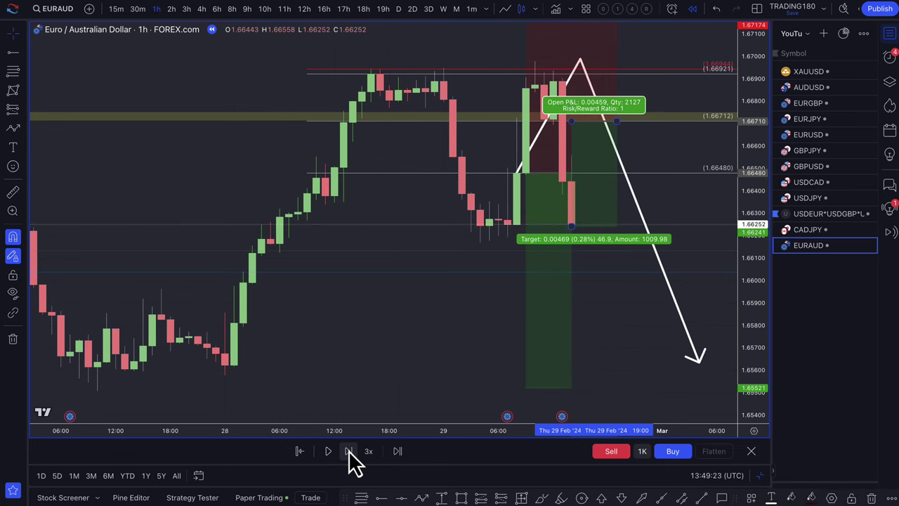
pyautogui.click(348, 450)
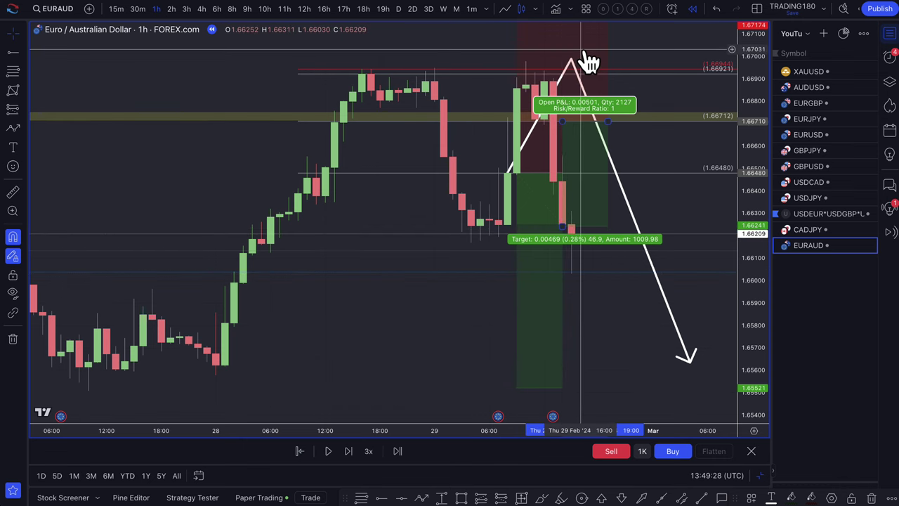
pyautogui.hotkey('ctrl', 'z')
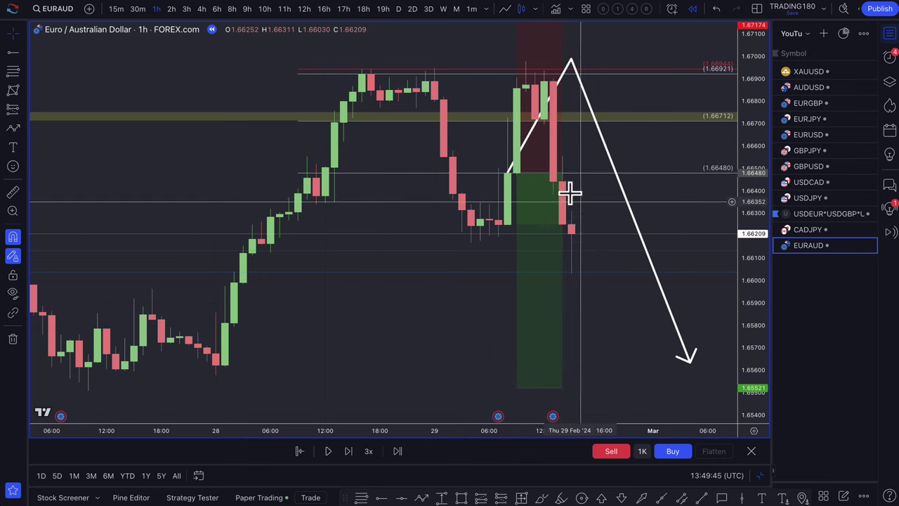
# Switch the EURAUD replay chart to the daily timeframe to view the remaining short against the larger price structure
pyautogui.scroll(-2, 602, 250)
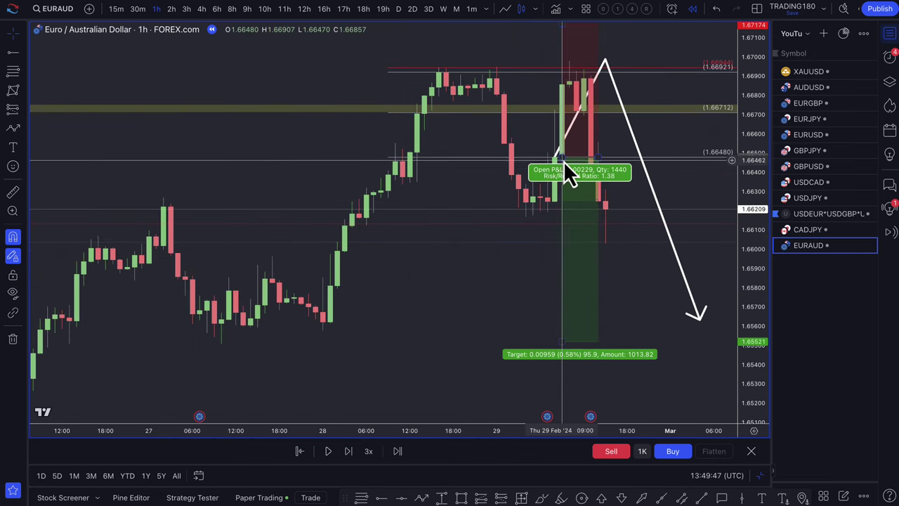
pyautogui.scroll(-3, 606, 301)
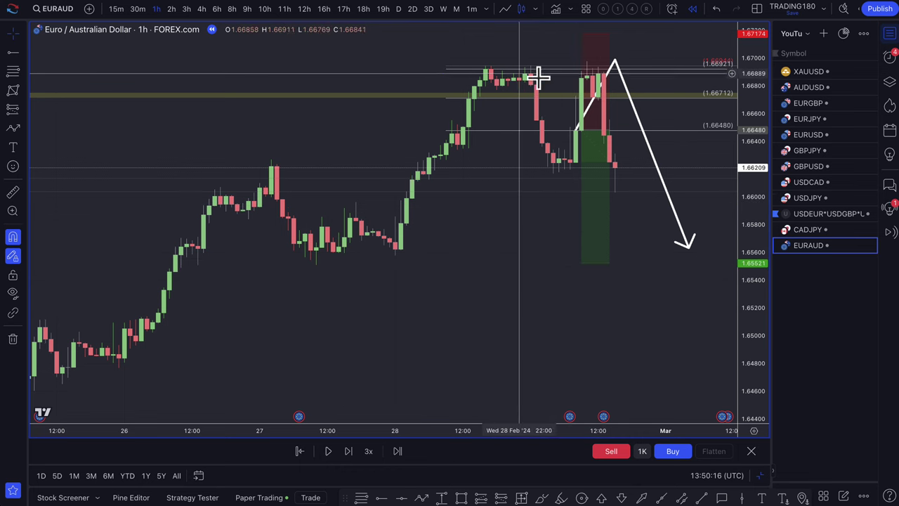
pyautogui.moveTo(616, 133)
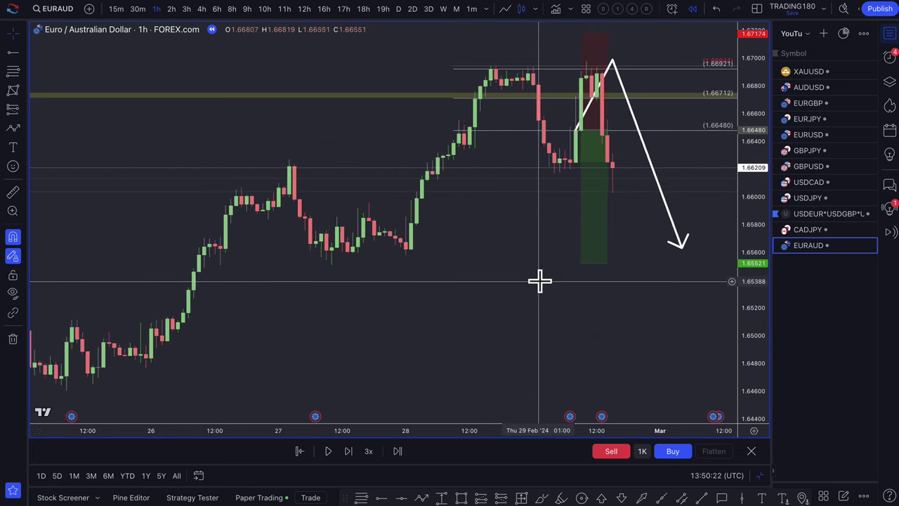
pyautogui.scroll(-2, 488, 196)
pyautogui.click(397, 10)
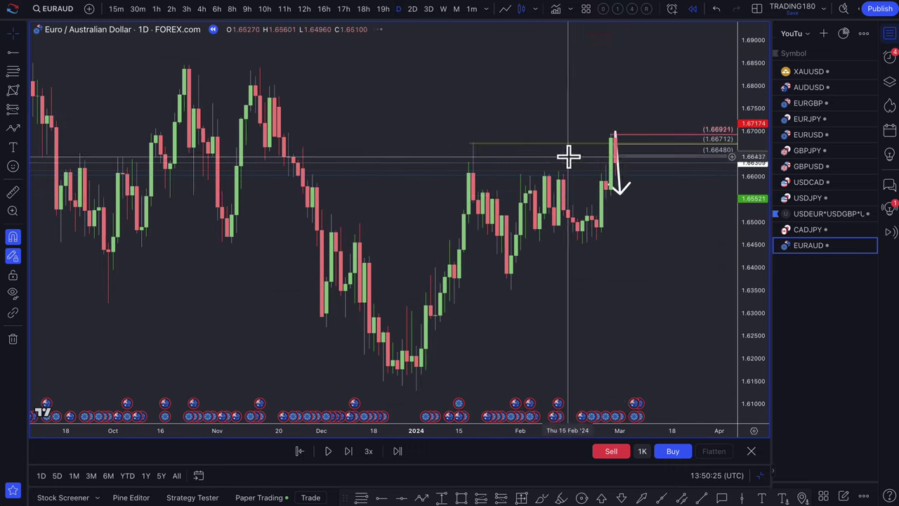
pyautogui.scroll(3, 622, 196)
pyautogui.scroll(2, 611, 172)
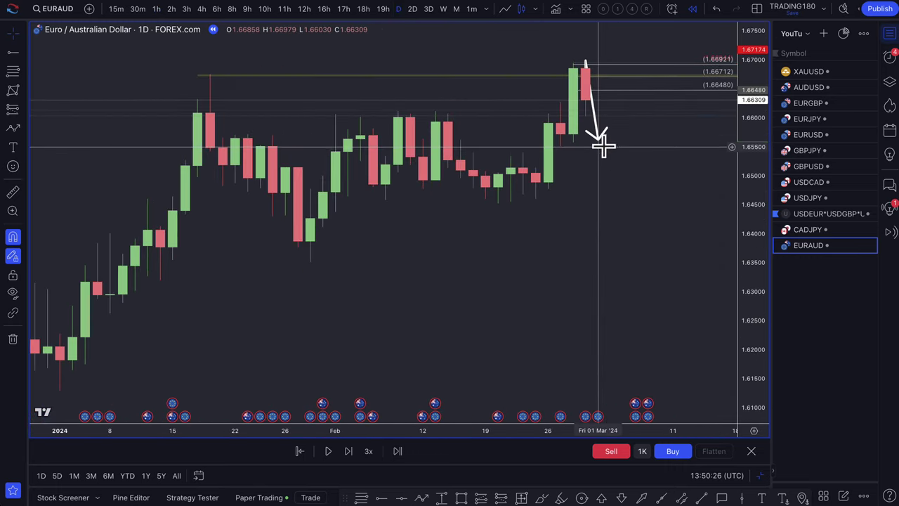
# Widen the remaining EURAUD short to 6 March 2024 with its entry at 1.66537 and its target at 1.63800
pyautogui.click(594, 121)
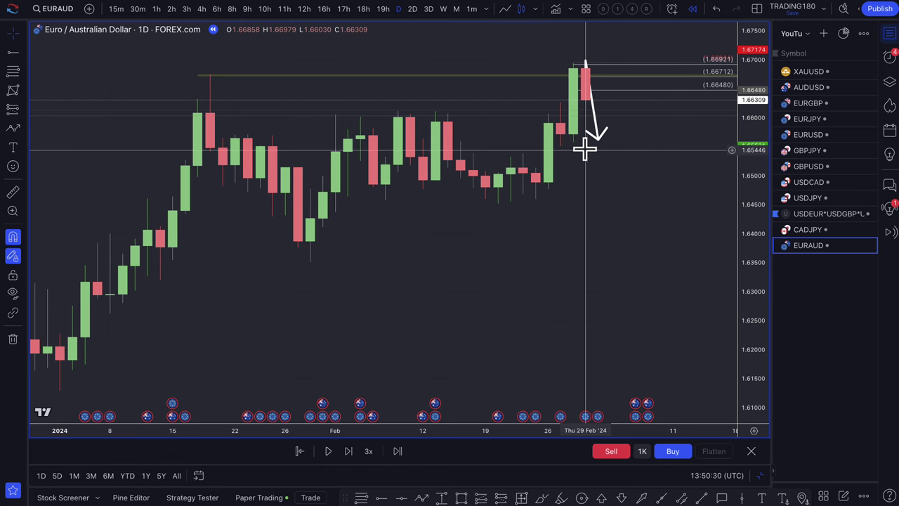
pyautogui.moveTo(584, 149); pyautogui.dragTo(653, 261)
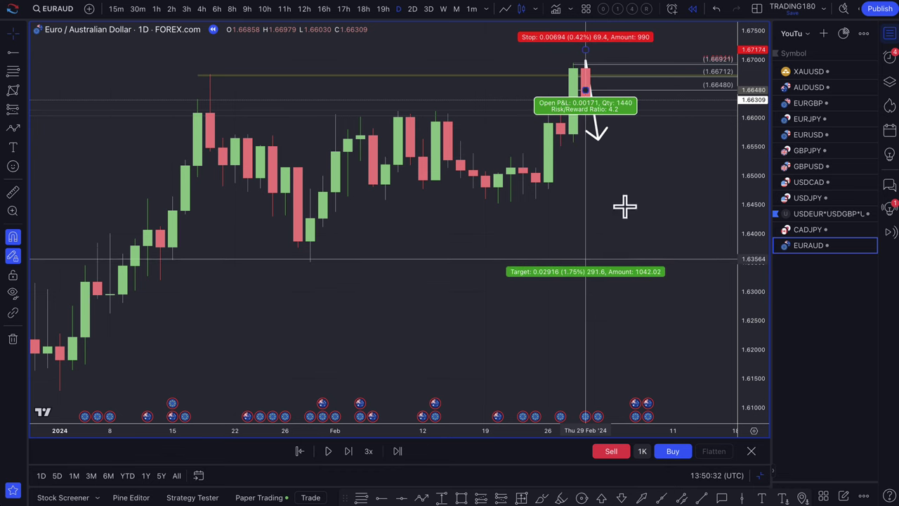
pyautogui.moveTo(588, 92); pyautogui.dragTo(635, 86)
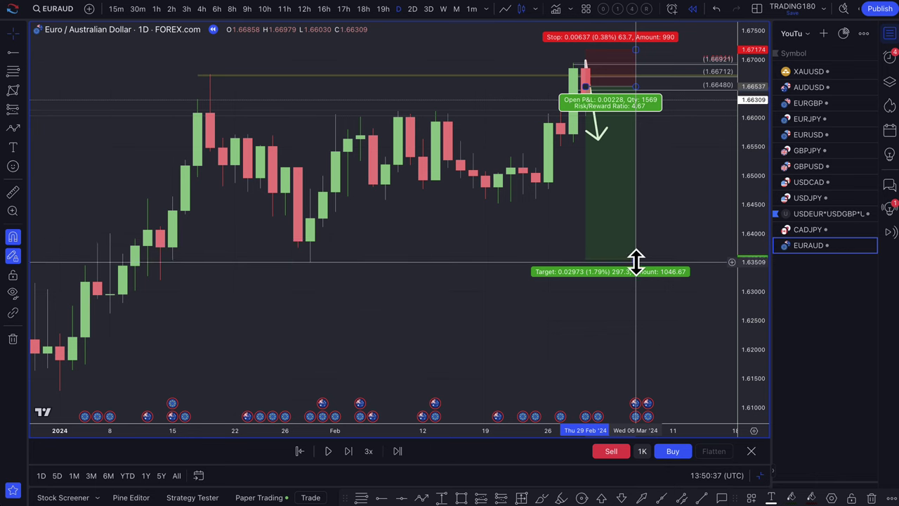
pyautogui.moveTo(636, 261)
pyautogui.mouseDown()
pyautogui.moveTo(634, 221)
pyautogui.moveTo(634, 245)
pyautogui.mouseUp()
# Raise the remaining short's target to 1.63914 on the daily chart and adjust its entry level
pyautogui.scroll(-2, 597, 270)
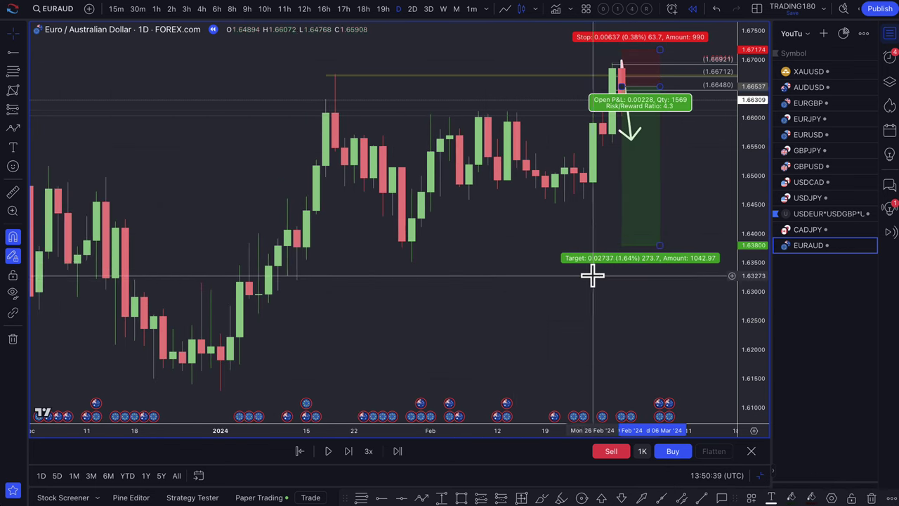
pyautogui.scroll(-3, 592, 276)
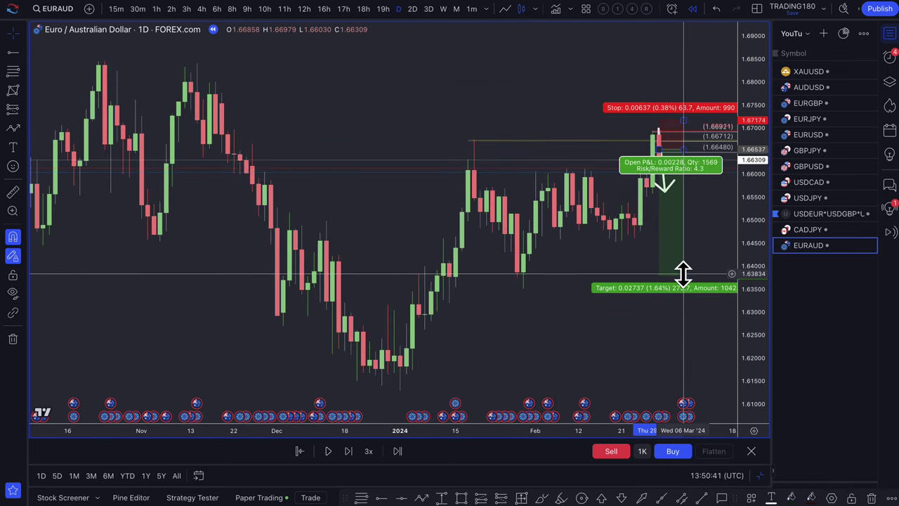
pyautogui.moveTo(683, 274); pyautogui.dragTo(608, 288)
pyautogui.scroll(2, 614, 234)
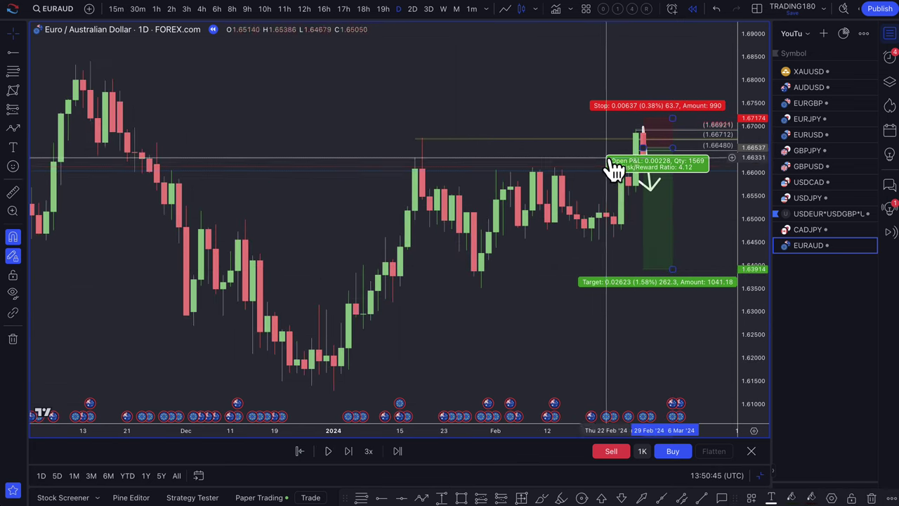
pyautogui.scroll(2, 576, 189)
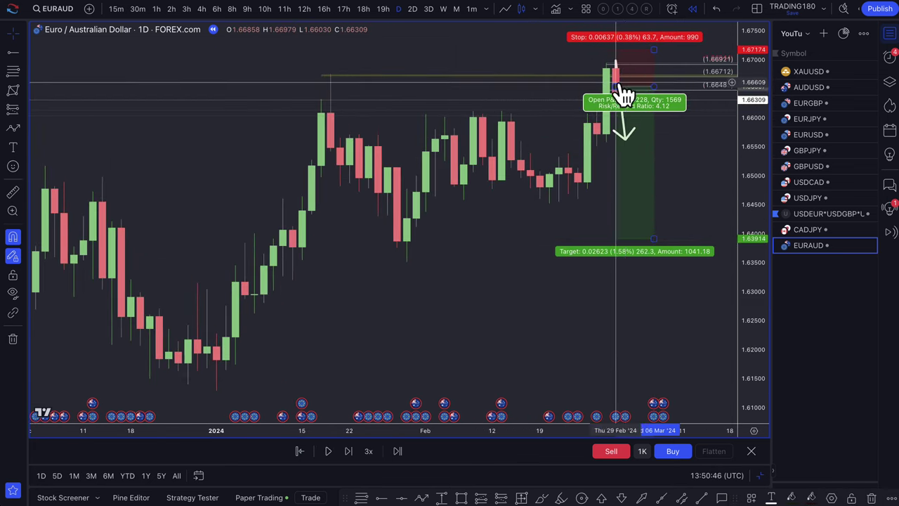
pyautogui.moveTo(620, 83); pyautogui.dragTo(621, 94)
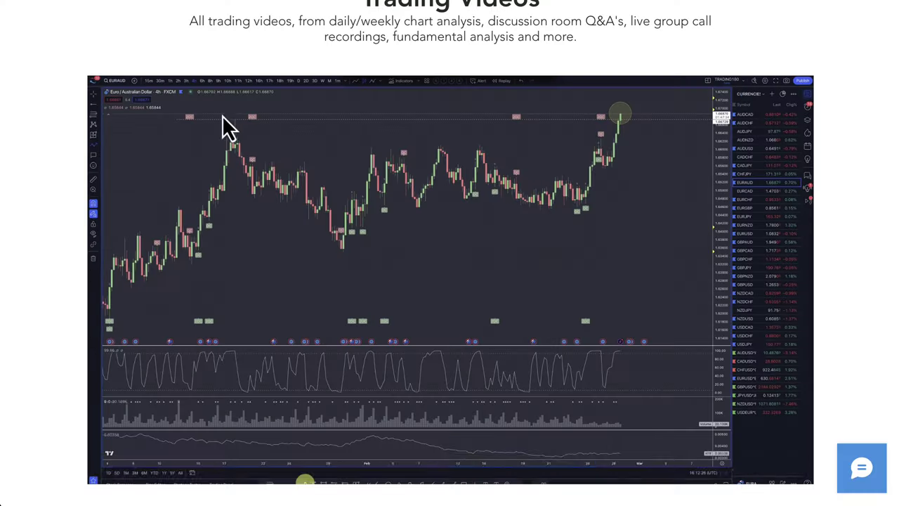
# Switch to the trading videos page in the browser and look through the recordings listed beneath the paused EURAUD video
pyautogui.scroll(-3, 336, 330)
pyautogui.scroll(-2, 324, 395)
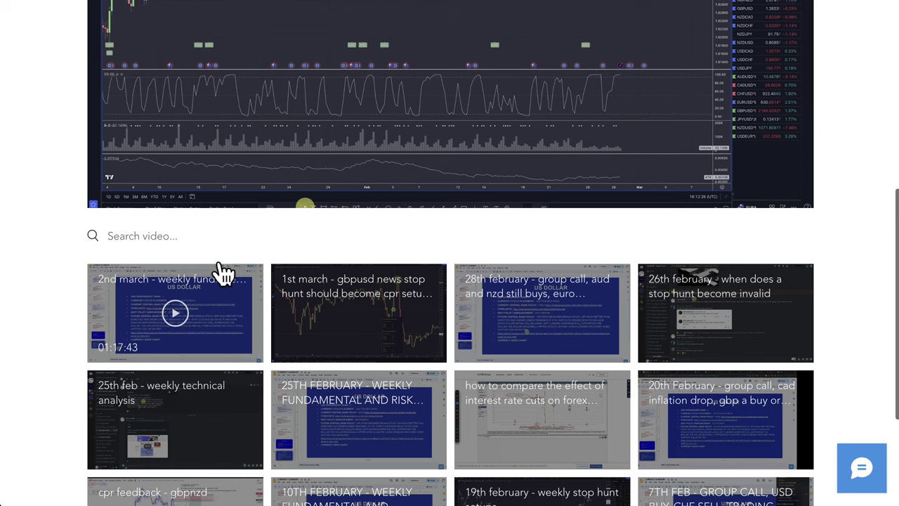
pyautogui.scroll(3, 28, 136)
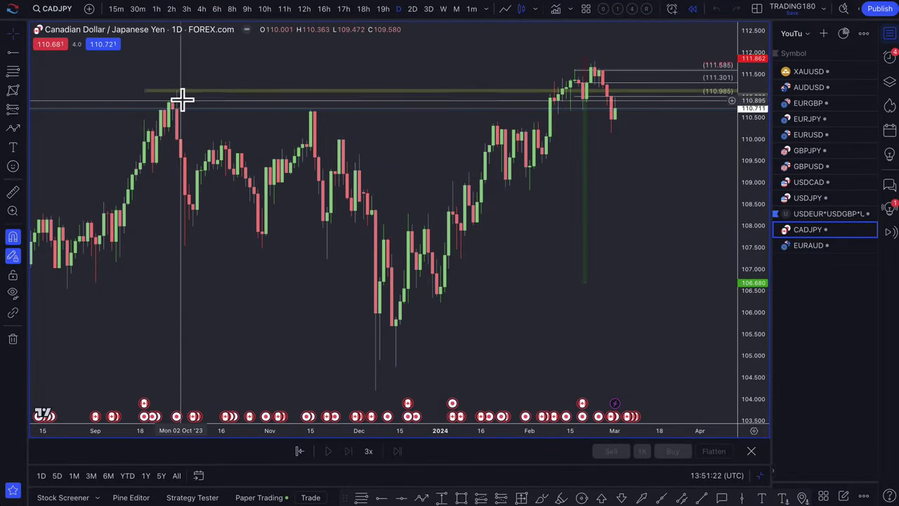
# Return to TradingView, show CADJPY on the 1-hour timeframe and locate the short position placed on 20 February 2024
pyautogui.scroll(5, 523, 144)
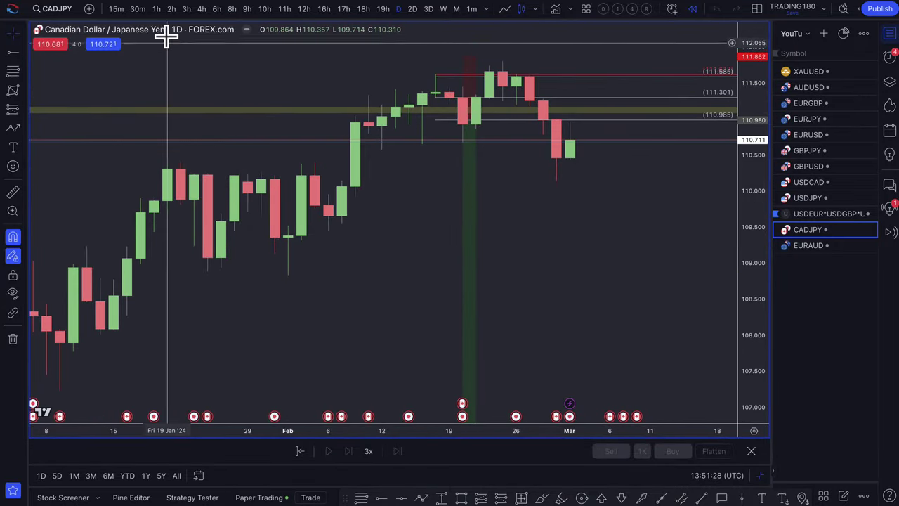
pyautogui.click(156, 8)
pyautogui.scroll(5, 482, 183)
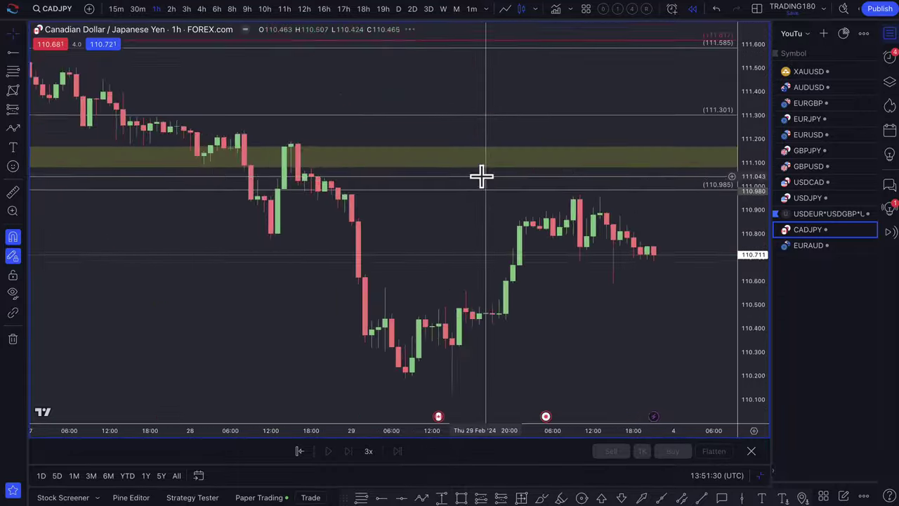
pyautogui.hscroll(-10, 458, 234)
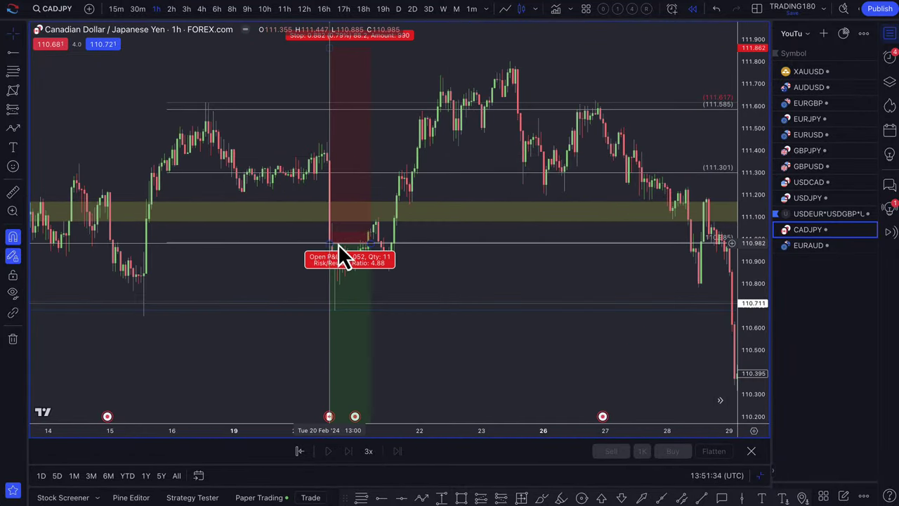
pyautogui.hscroll(3, 373, 176)
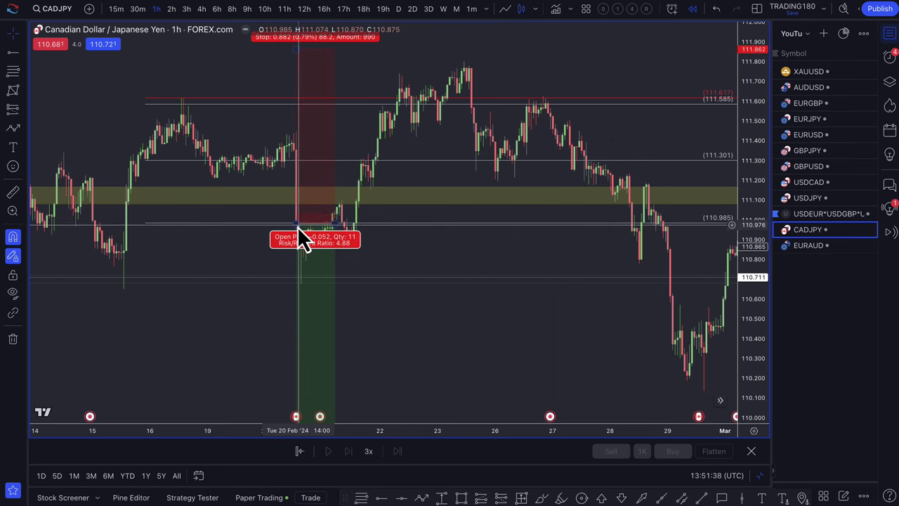
# Reposition the CADJPY short to enter at 111.583, spanning 21 to 26 February 2024, and set its target to 111.260
pyautogui.moveTo(296, 225); pyautogui.dragTo(500, 105)
pyautogui.scroll(-1, 558, 243)
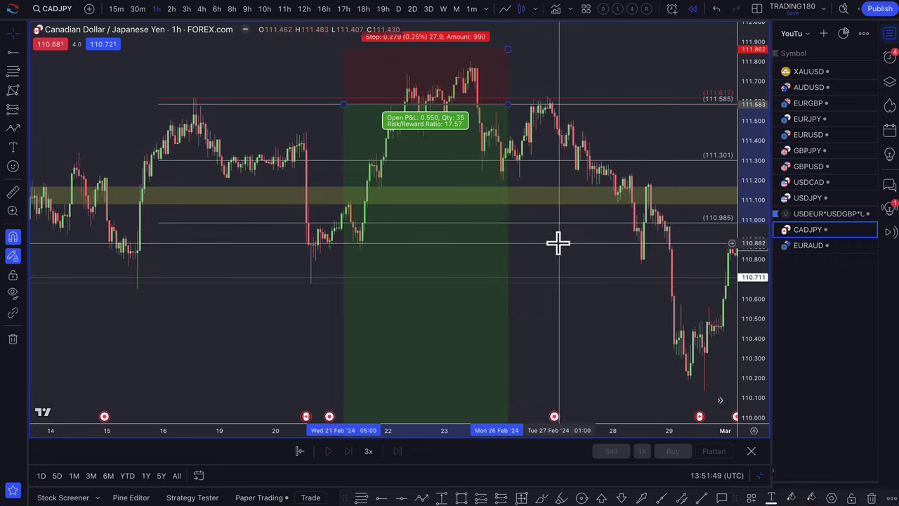
pyautogui.scroll(-6, 596, 327)
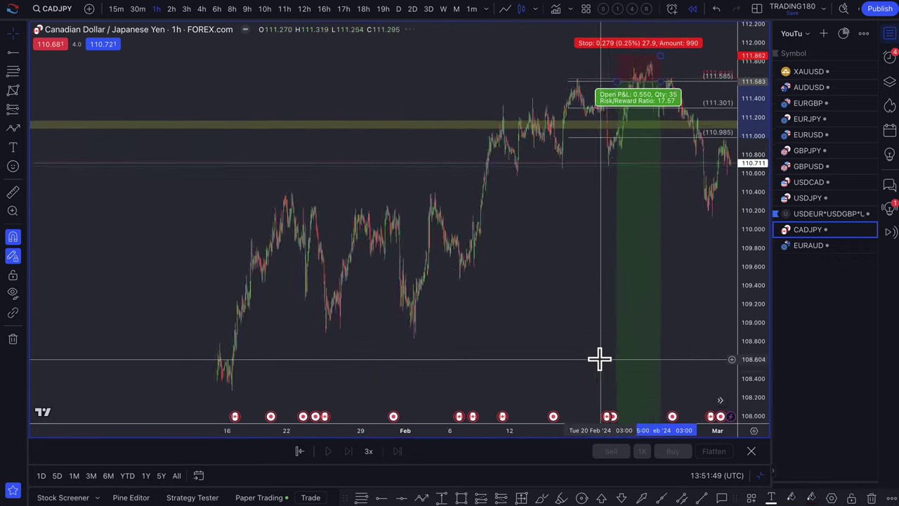
pyautogui.scroll(-4, 599, 358)
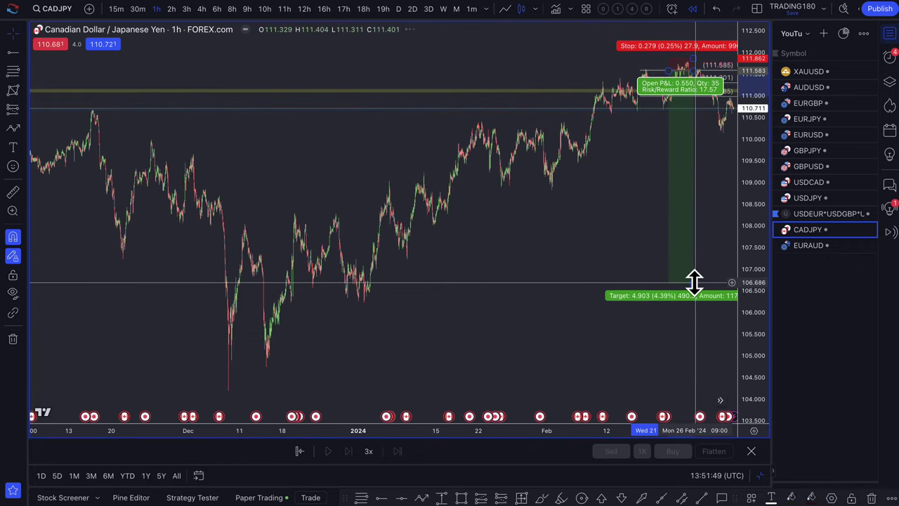
pyautogui.moveTo(694, 282); pyautogui.dragTo(696, 105)
pyautogui.scroll(8, 475, 136)
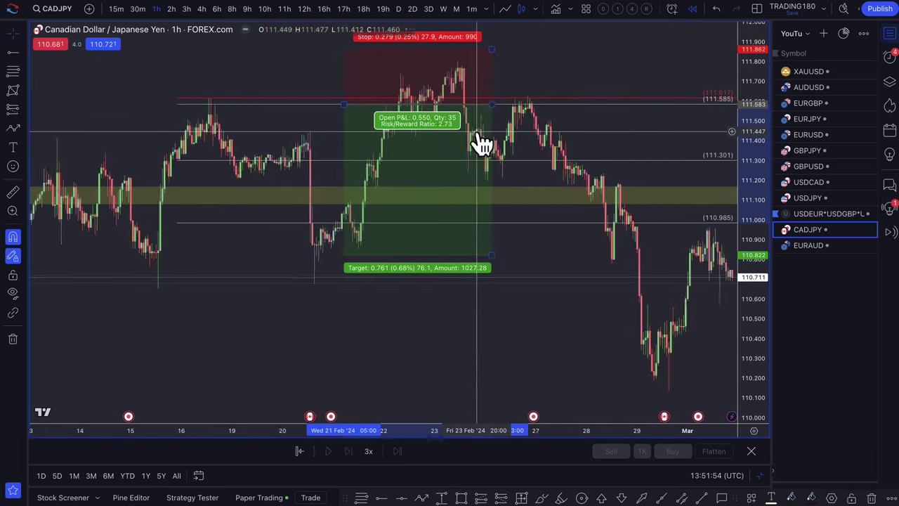
pyautogui.scroll(3, 481, 144)
pyautogui.moveTo(482, 259); pyautogui.dragTo(567, 172)
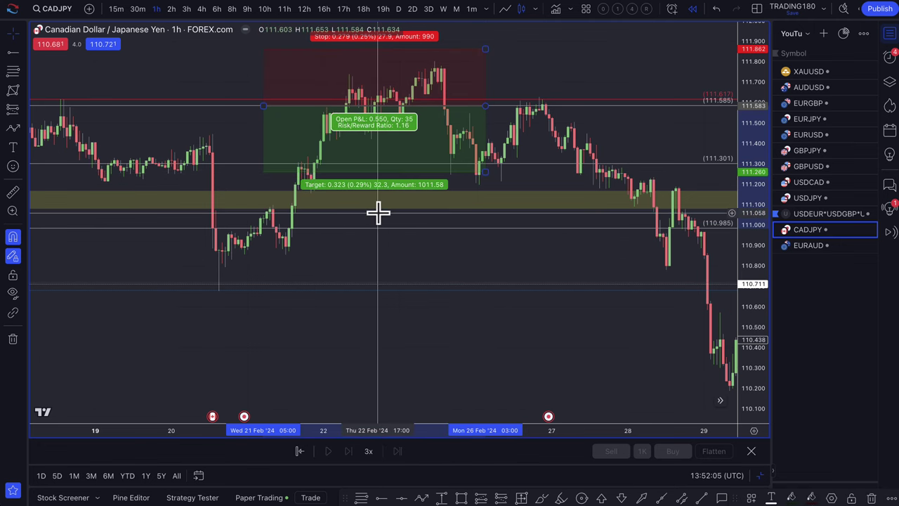
# Set the CADJPY short's entry to 111.298 and target to 110.235, and shorten it to end on 23 February 2024
pyautogui.scroll(-3, 377, 213)
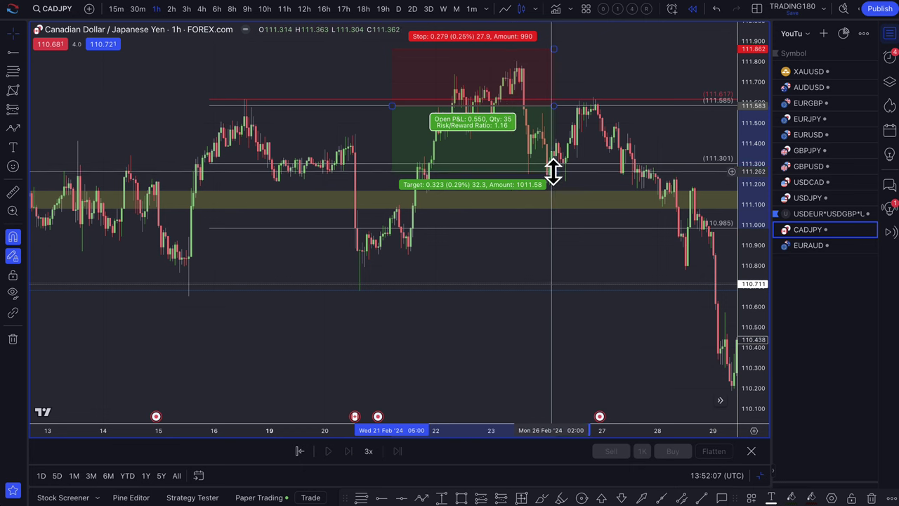
pyautogui.moveTo(554, 172); pyautogui.dragTo(564, 381)
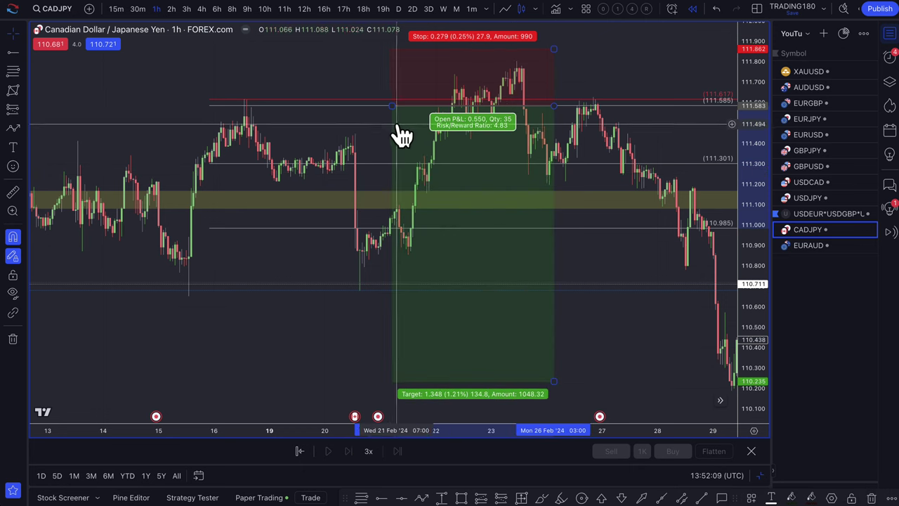
pyautogui.moveTo(556, 107); pyautogui.dragTo(501, 166)
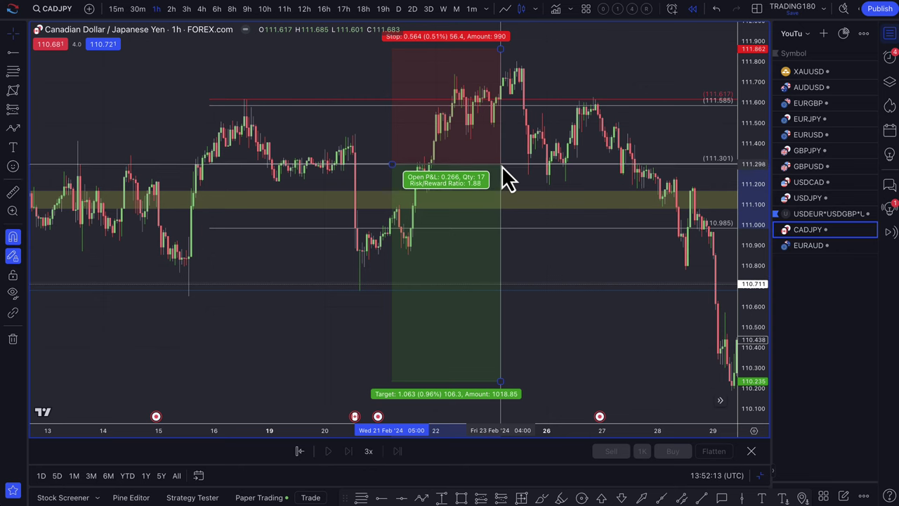
pyautogui.moveTo(392, 164); pyautogui.dragTo(397, 166)
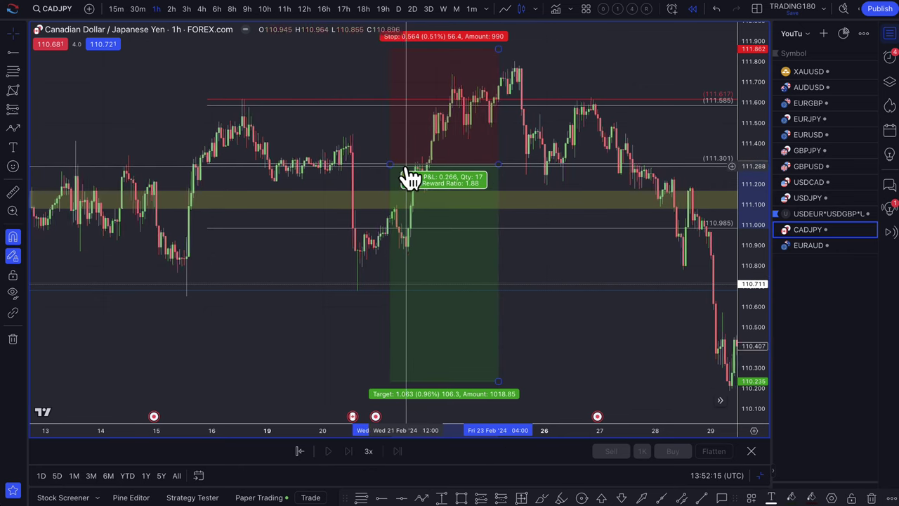
pyautogui.hscroll(5, 408, 176)
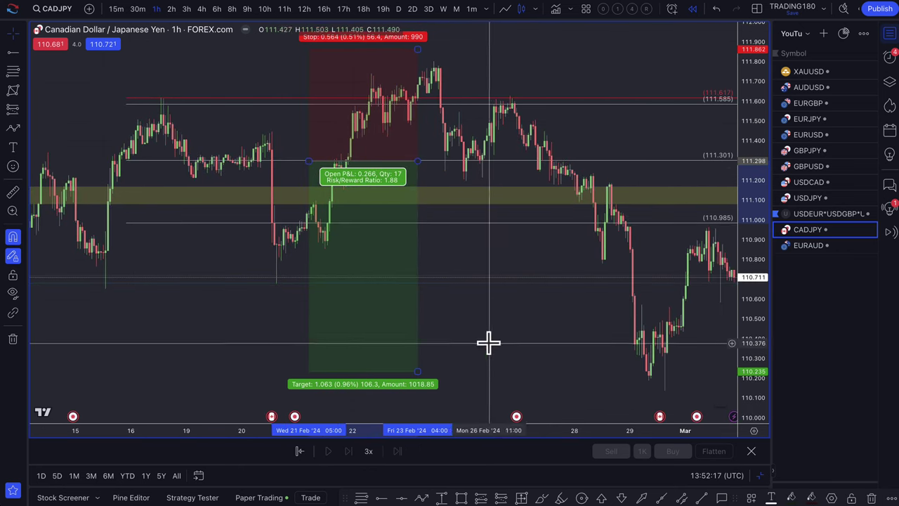
# Extend the CADJPY short to 29 February 2024, with its entry at 111.301 and its target at 110.736
pyautogui.moveTo(420, 372); pyautogui.dragTo(405, 271)
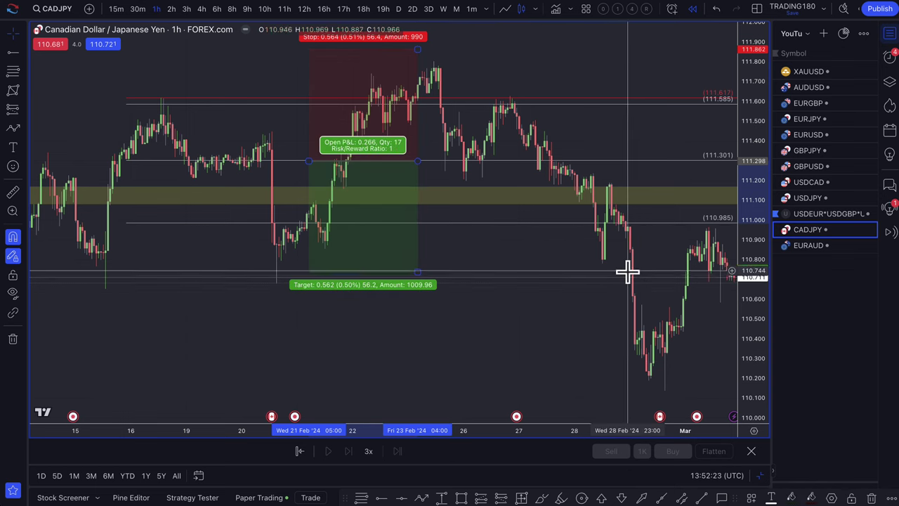
pyautogui.moveTo(419, 163); pyautogui.dragTo(660, 151)
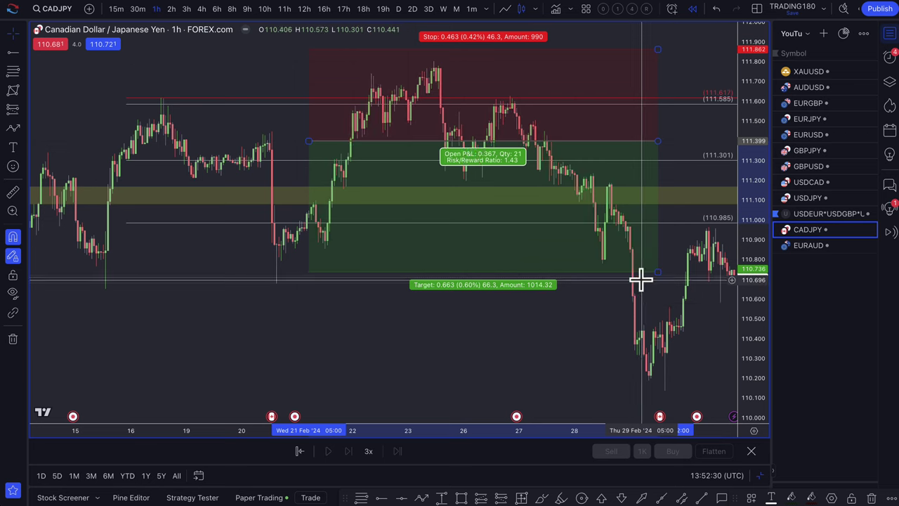
pyautogui.moveTo(640, 279); pyautogui.dragTo(585, 285)
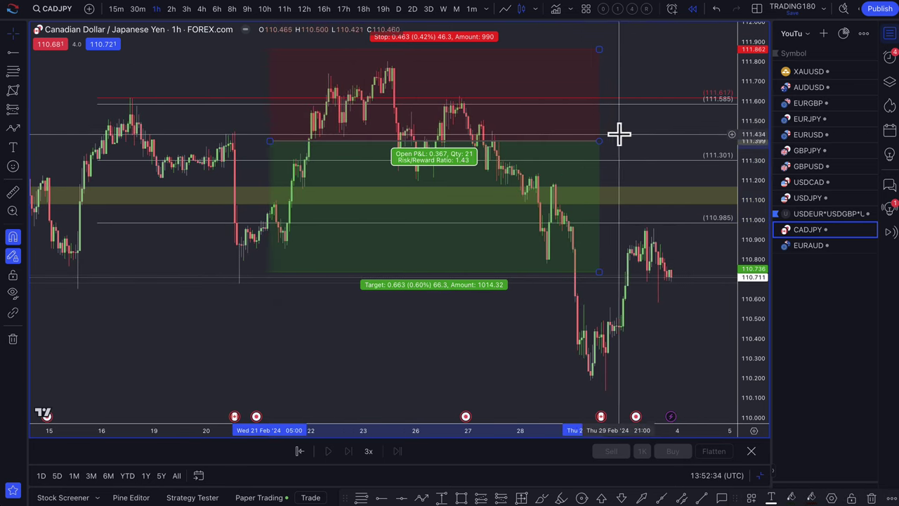
pyautogui.moveTo(599, 140); pyautogui.dragTo(603, 160)
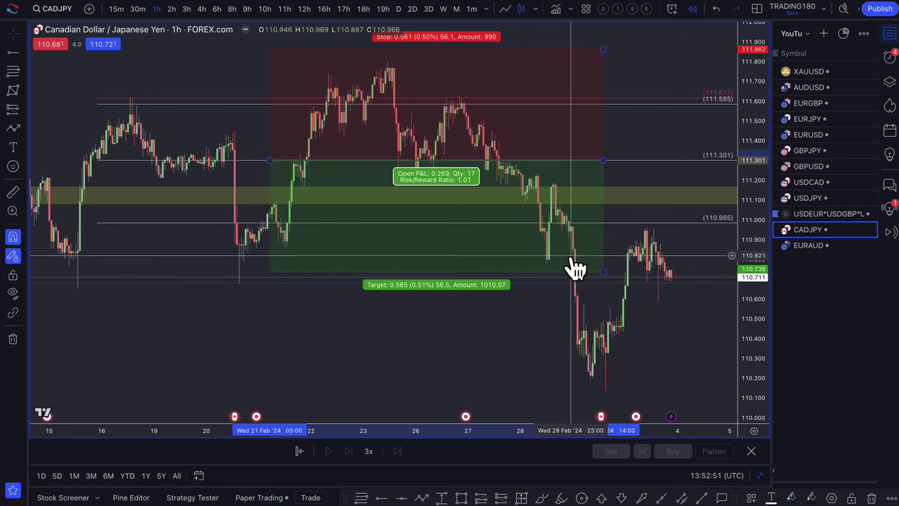
# Lower the CADJPY short's entry to 110.992 and its target to 110.043
pyautogui.scroll(-2, 578, 285)
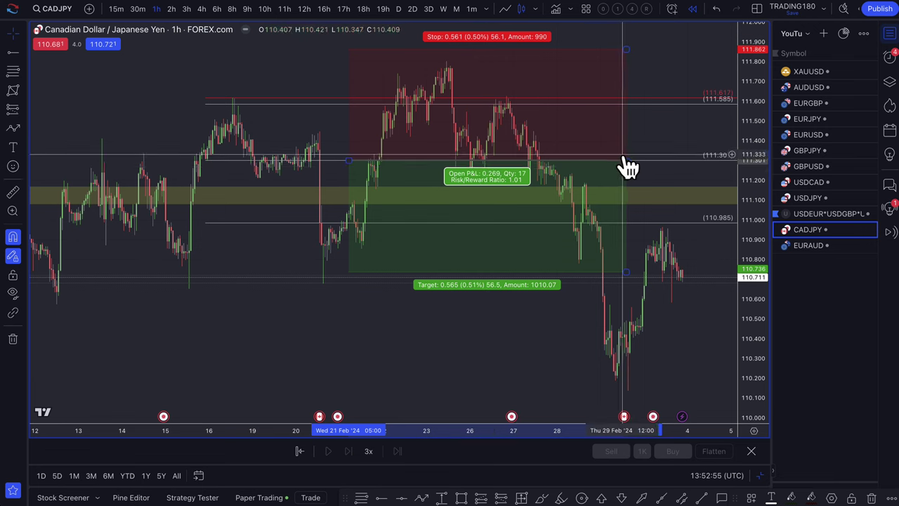
pyautogui.moveTo(626, 161); pyautogui.dragTo(627, 226)
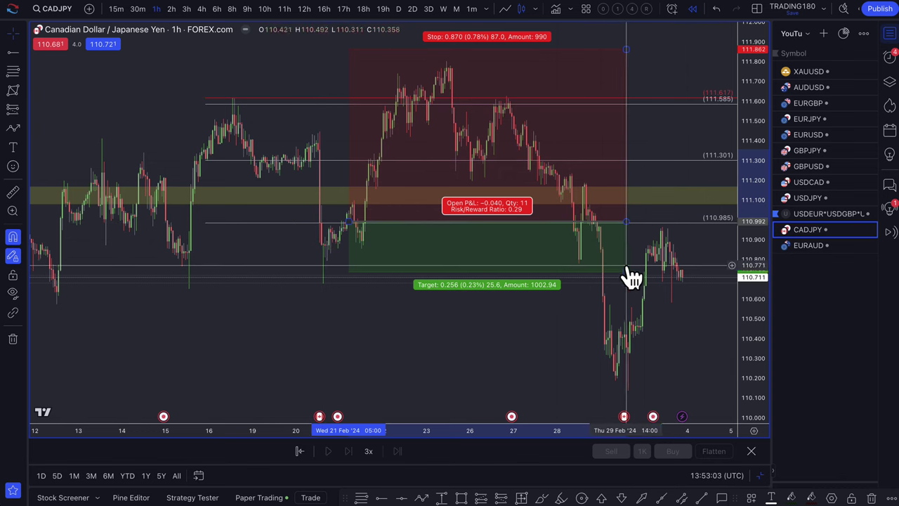
pyautogui.moveTo(629, 306); pyautogui.dragTo(634, 409)
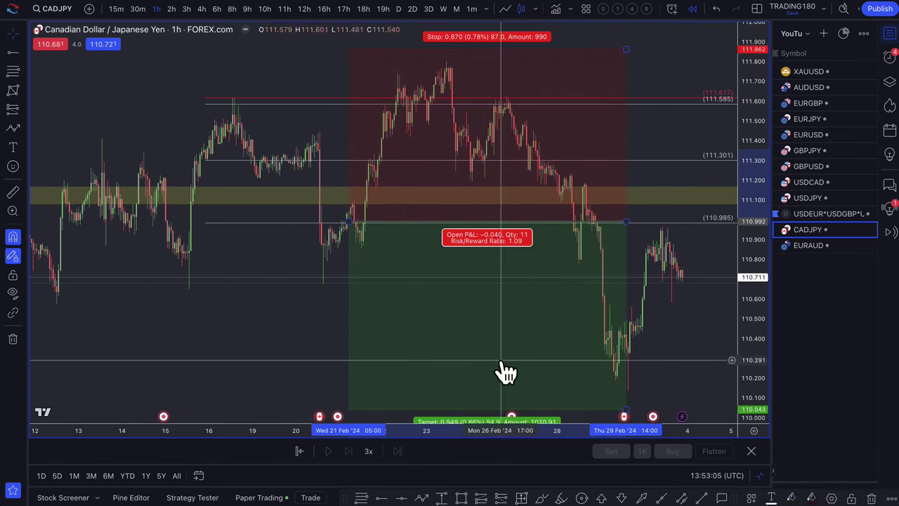
# Show CADJPY on the daily timeframe and lower the short's target to 107.039
pyautogui.click(398, 10)
pyautogui.scroll(5, 582, 161)
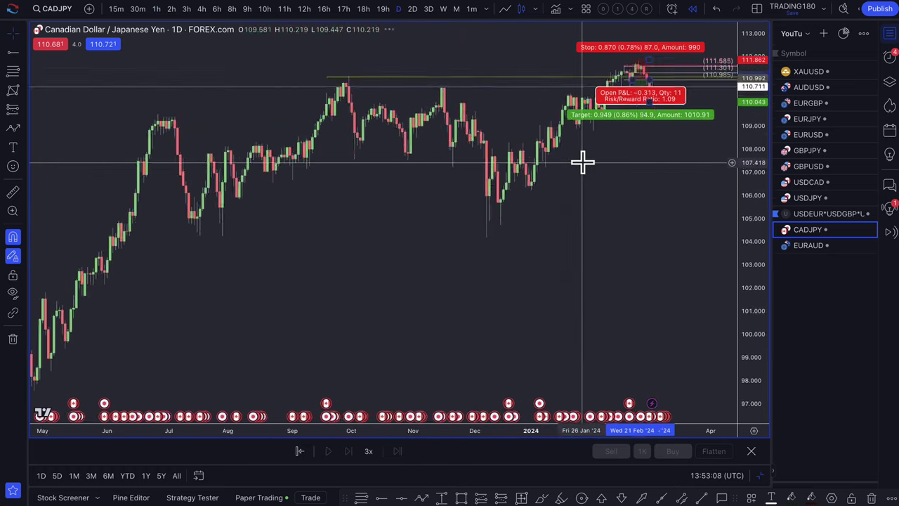
pyautogui.scroll(5, 582, 162)
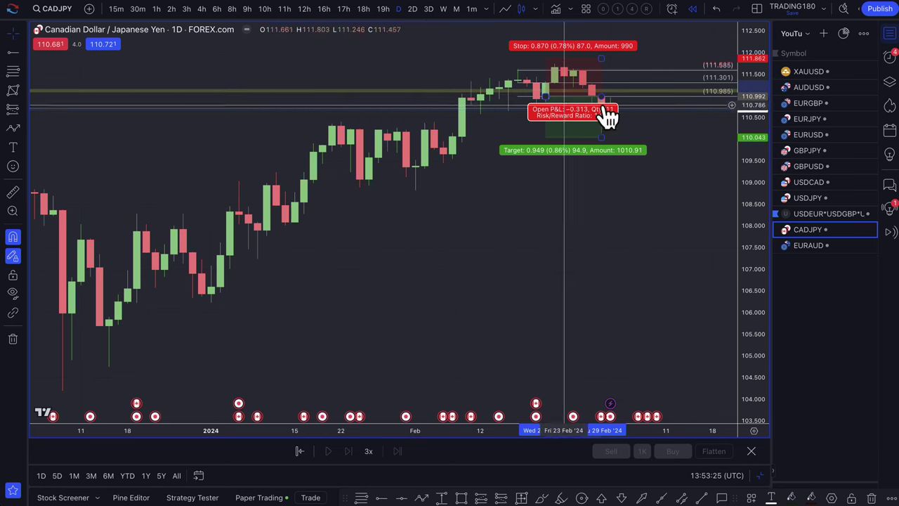
pyautogui.moveTo(599, 136); pyautogui.dragTo(604, 263)
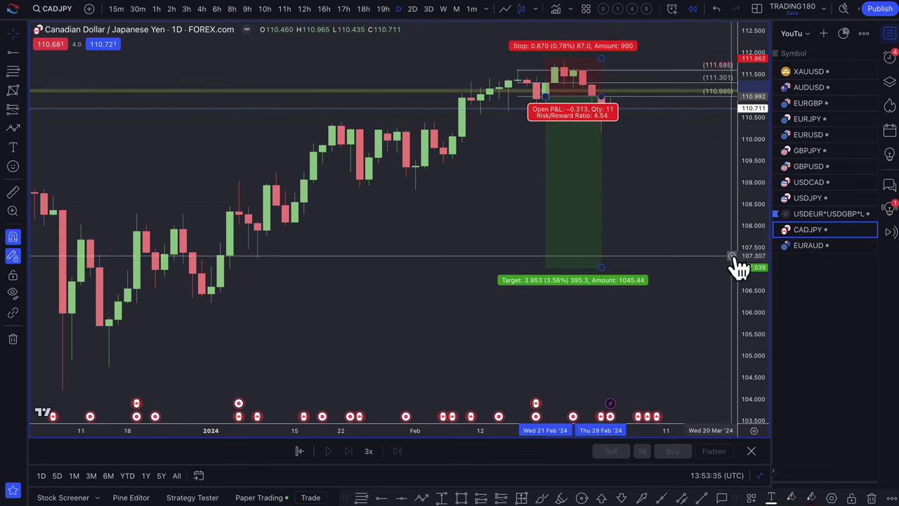
# Open the combined US dollar index chart (USDEUR*USDGBP*…), and look through the Trading180 channel's videos on YouTube
pyautogui.click(809, 245)
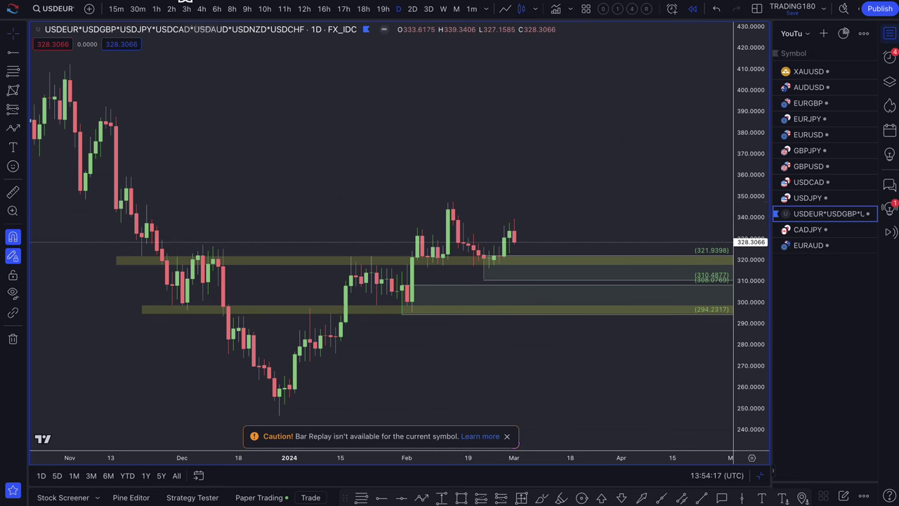
pyautogui.click(176, 0)
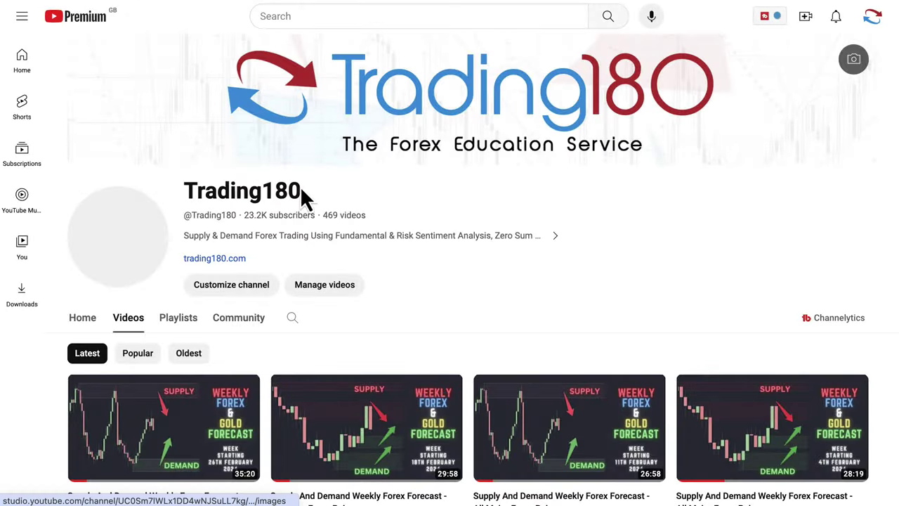
pyautogui.scroll(-4, 438, 315)
pyautogui.scroll(3, 437, 367)
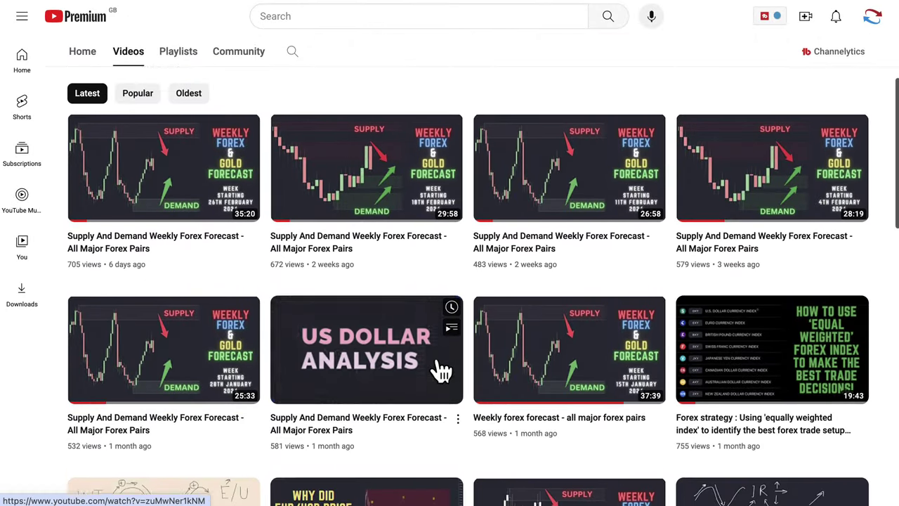
pyautogui.scroll(-5, 320, 231)
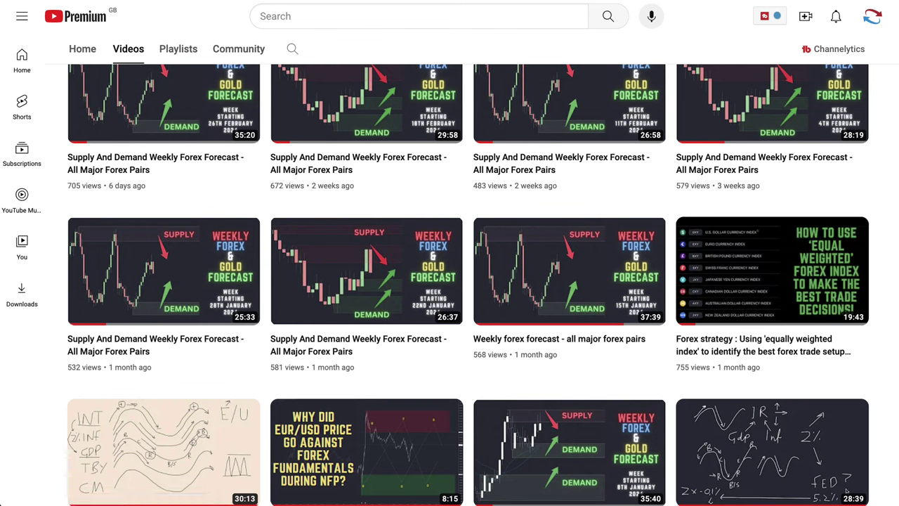
# Return to TradingView and mark a supply zone from 330.3919 to 345.8400 on the 22 November 2023 candle, using the "1. SUPPLY" template
pyautogui.click(112, 1)
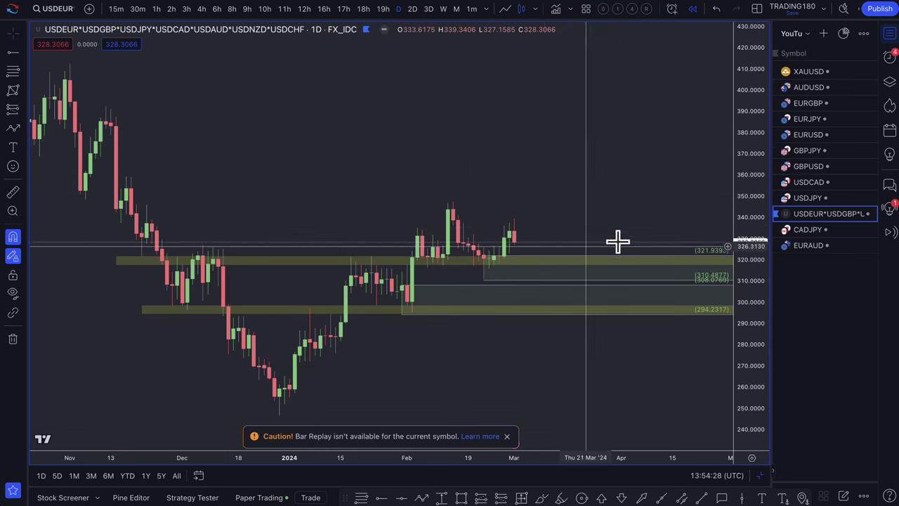
pyautogui.scroll(4, 595, 243)
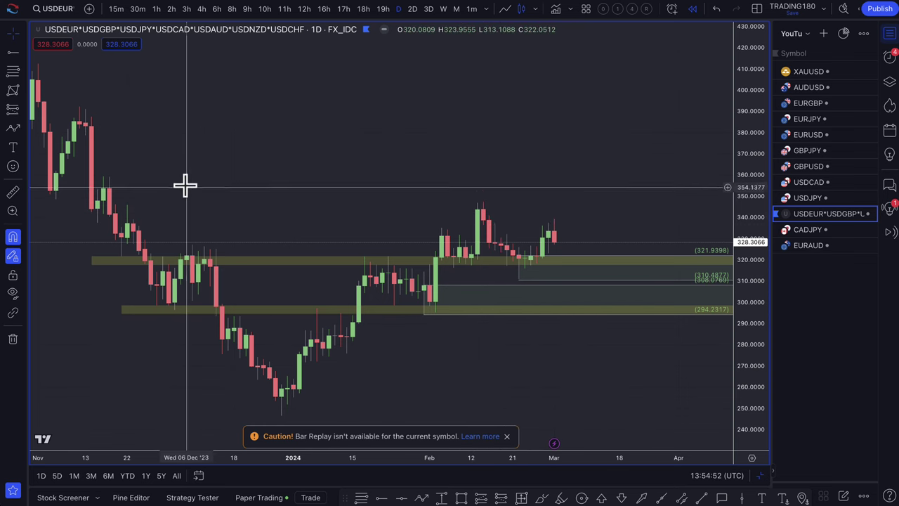
pyautogui.hotkey('alt', 'f')
pyautogui.click(127, 238)
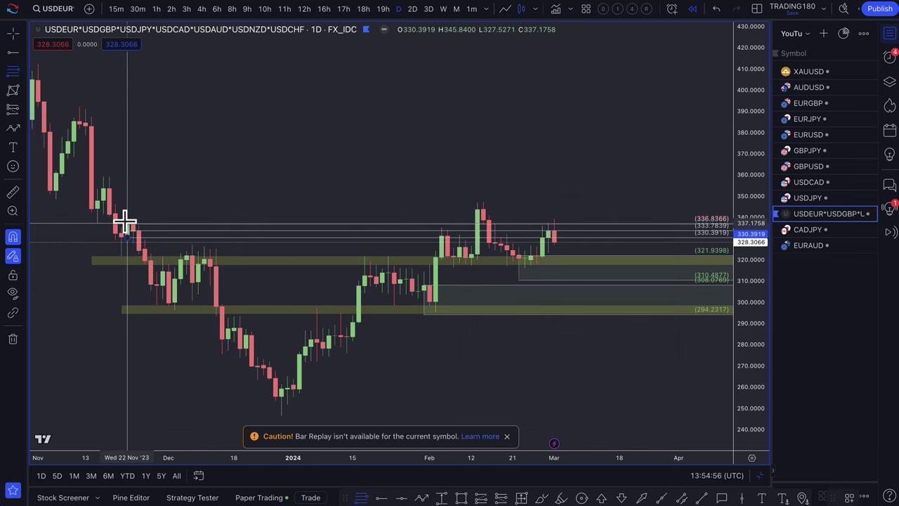
pyautogui.click(126, 205)
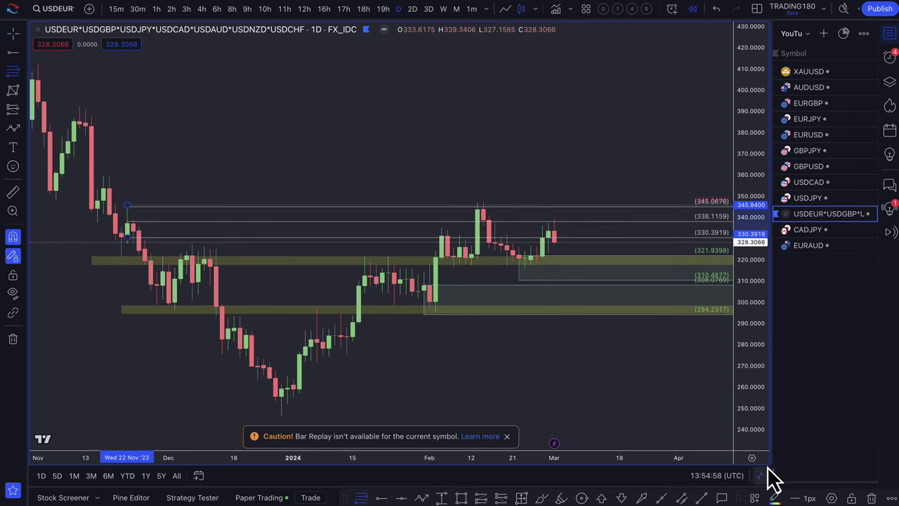
pyautogui.click(754, 497)
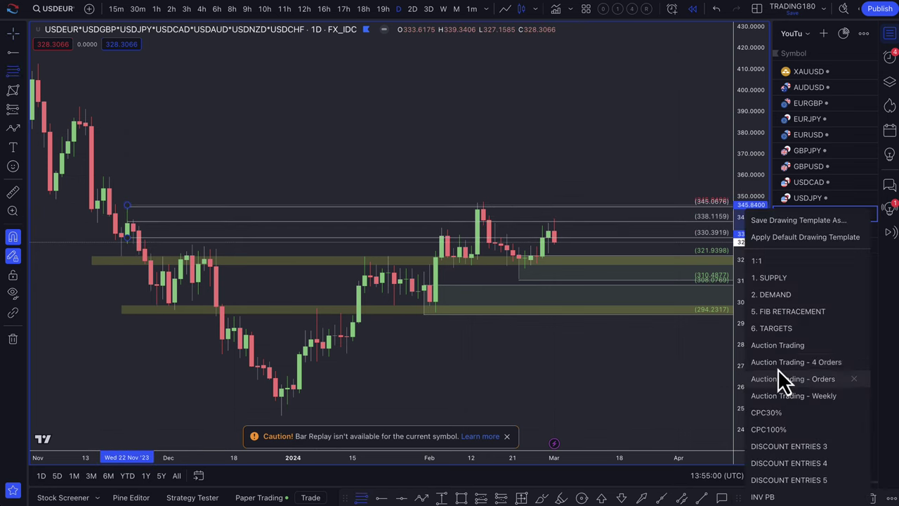
pyautogui.click(781, 280)
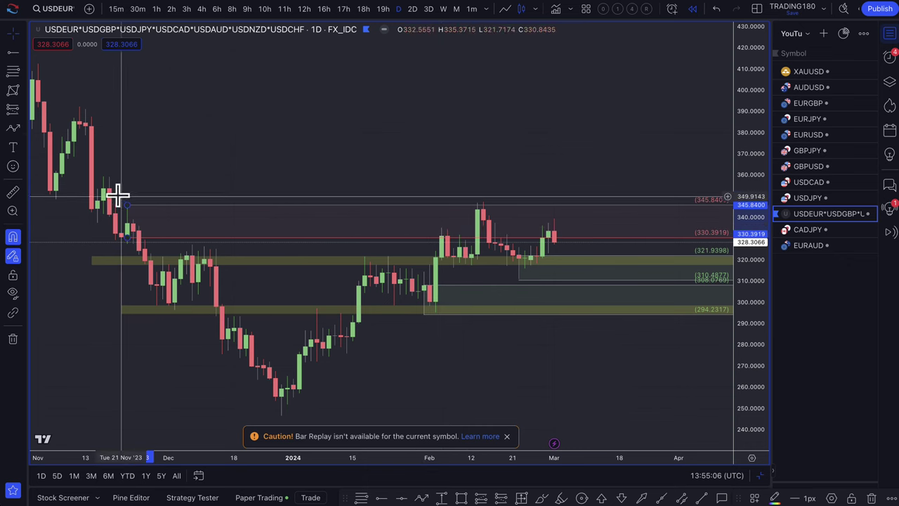
pyautogui.click(14, 128)
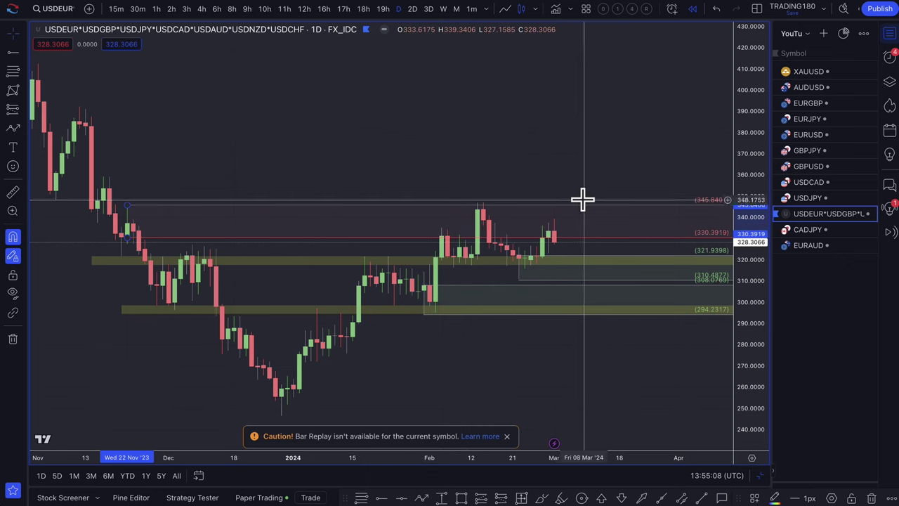
pyautogui.click(555, 239)
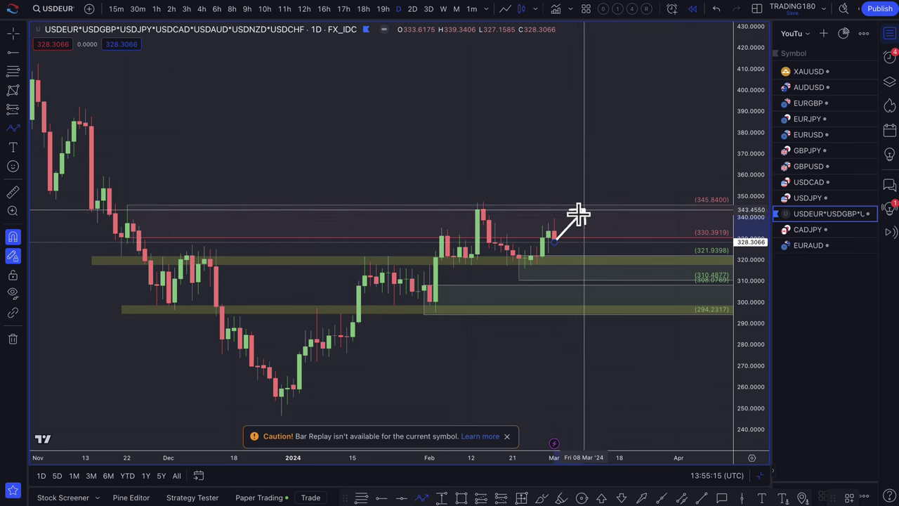
pyautogui.press('Escape')
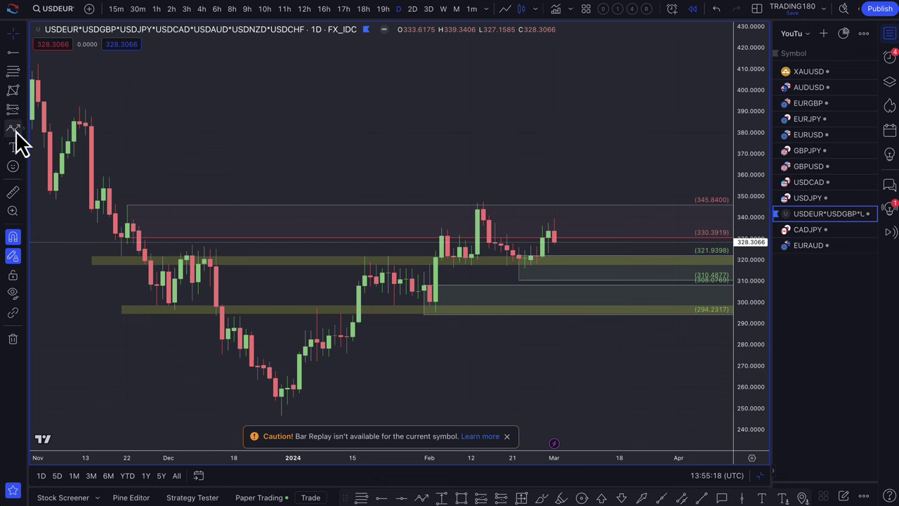
pyautogui.hotkey('alt', 't')
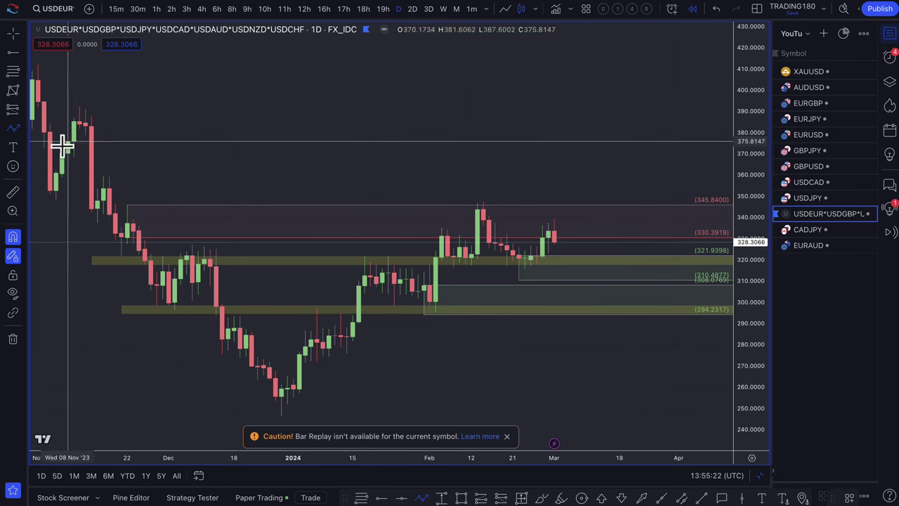
pyautogui.click(18, 131)
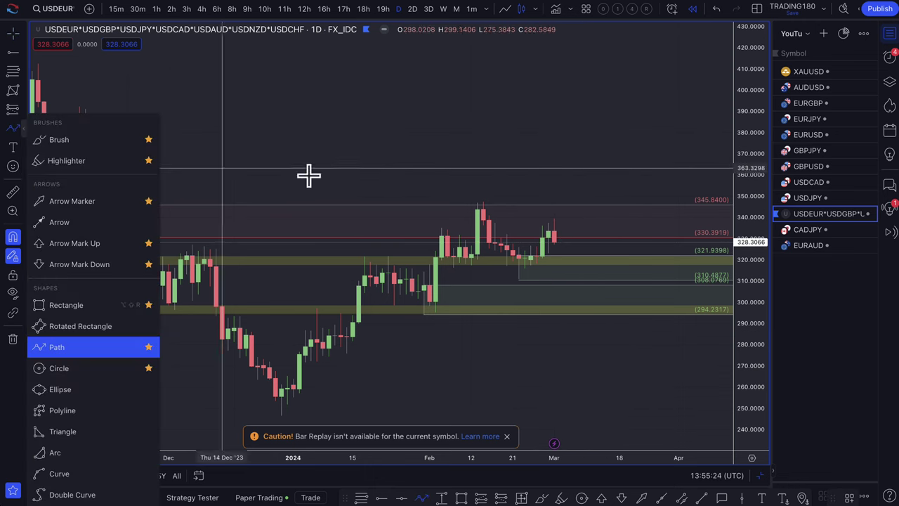
pyautogui.click(554, 240)
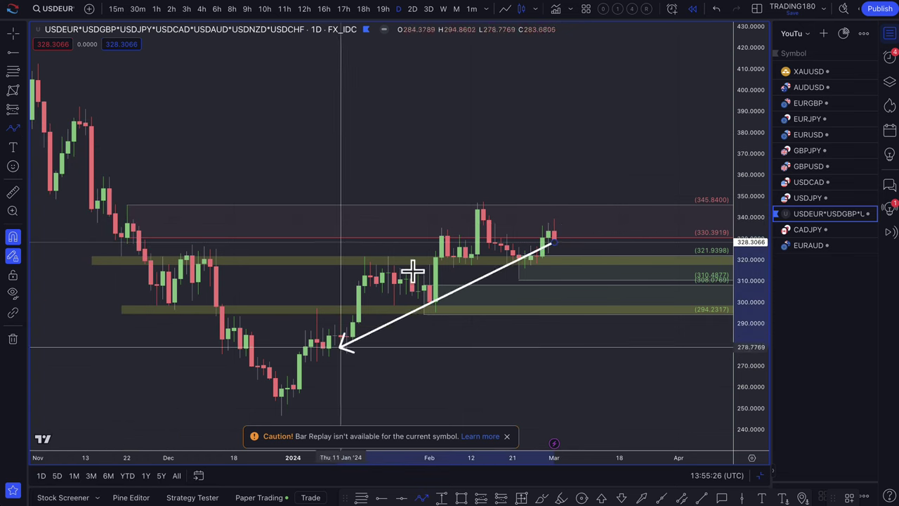
pyautogui.press('Escape')
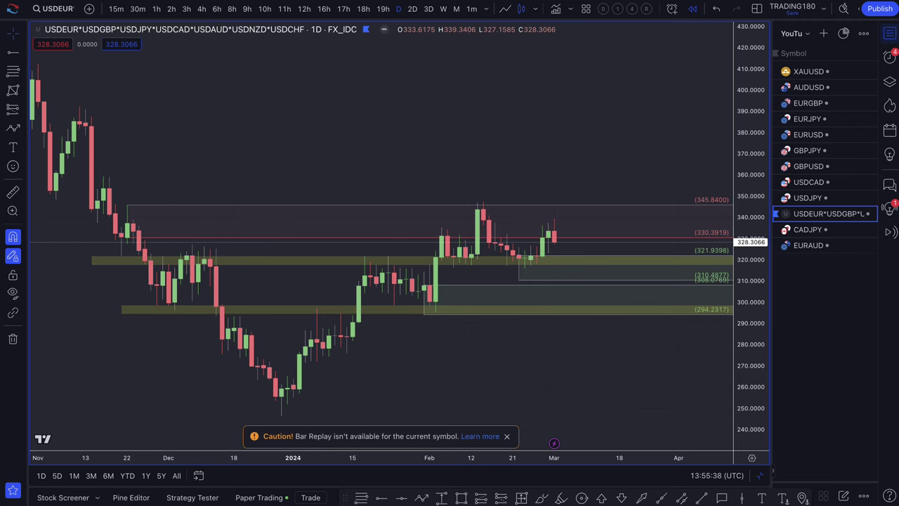
# Switch to the Bloomberg article on Powell's 'No Rush to Cut' message, and read its highlighted passages on Fed rate cuts
pyautogui.click(187, 8)
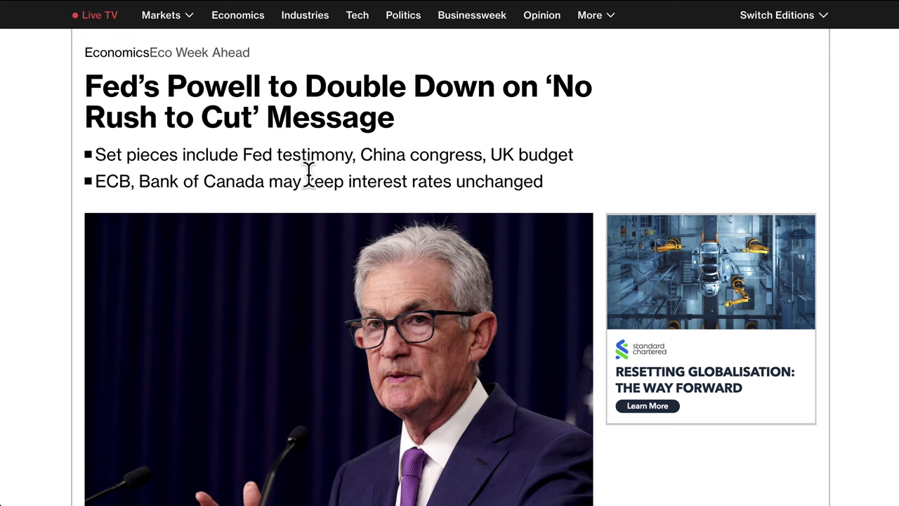
pyautogui.scroll(-5, 504, 181)
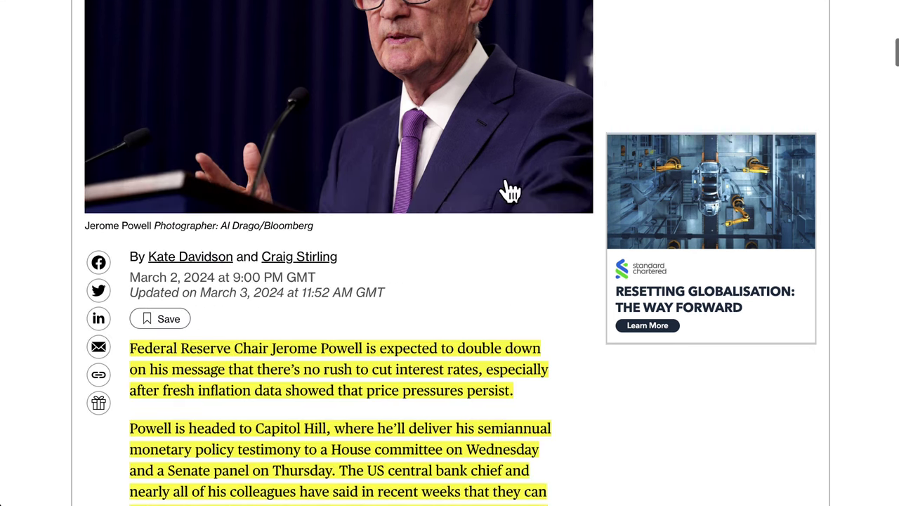
pyautogui.scroll(-4, 505, 188)
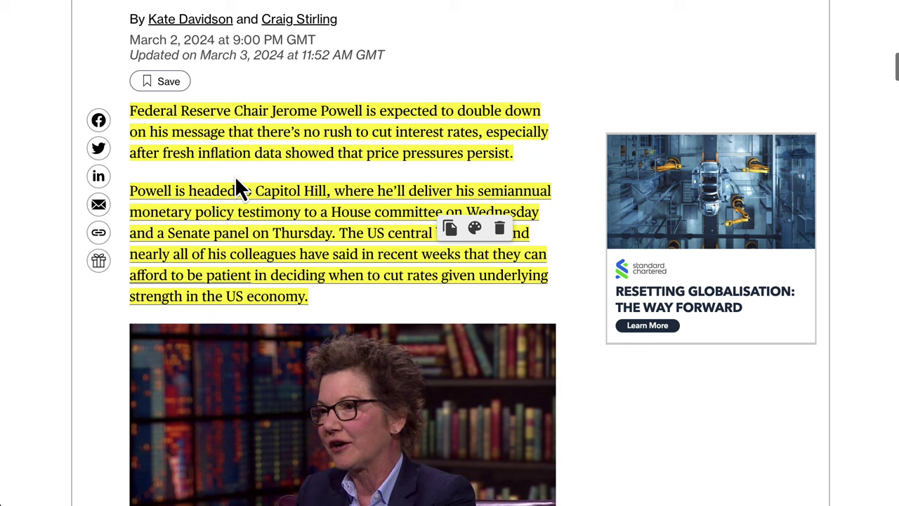
pyautogui.moveTo(295, 115)
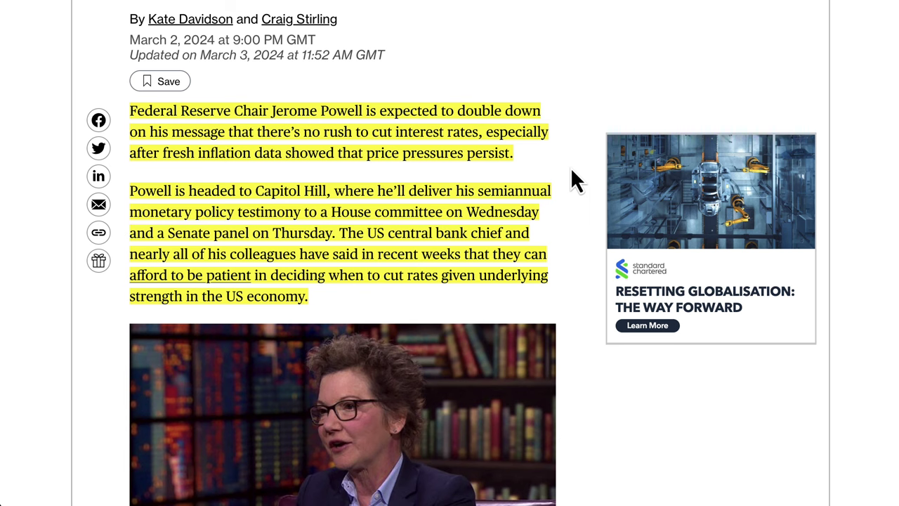
pyautogui.scroll(-3, 575, 180)
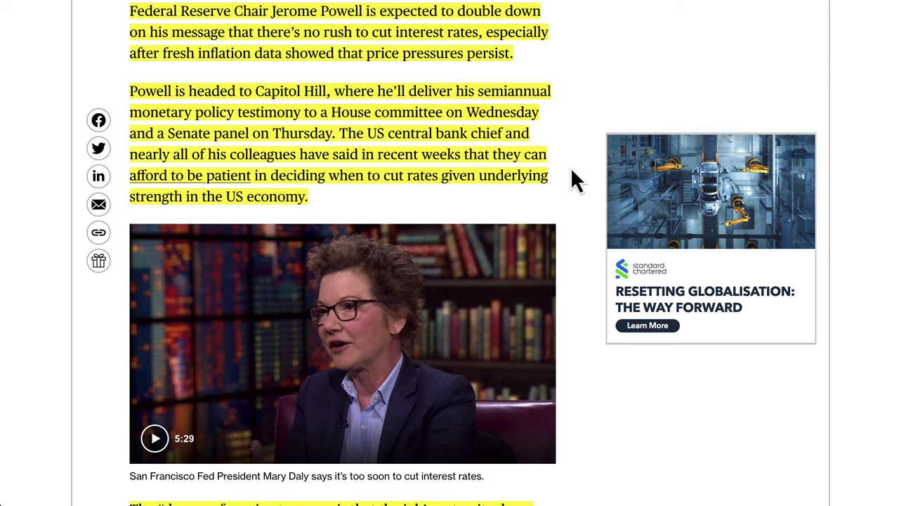
pyautogui.scroll(-5, 575, 179)
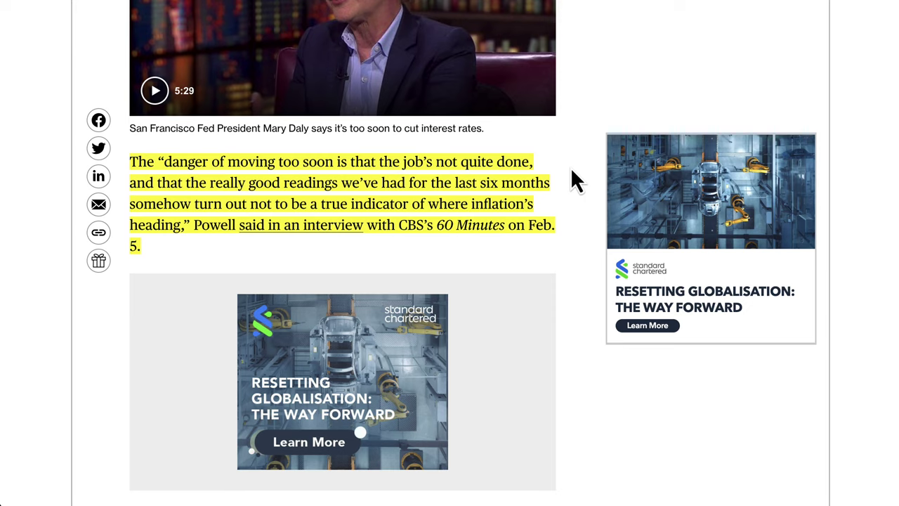
pyautogui.scroll(-3, 574, 179)
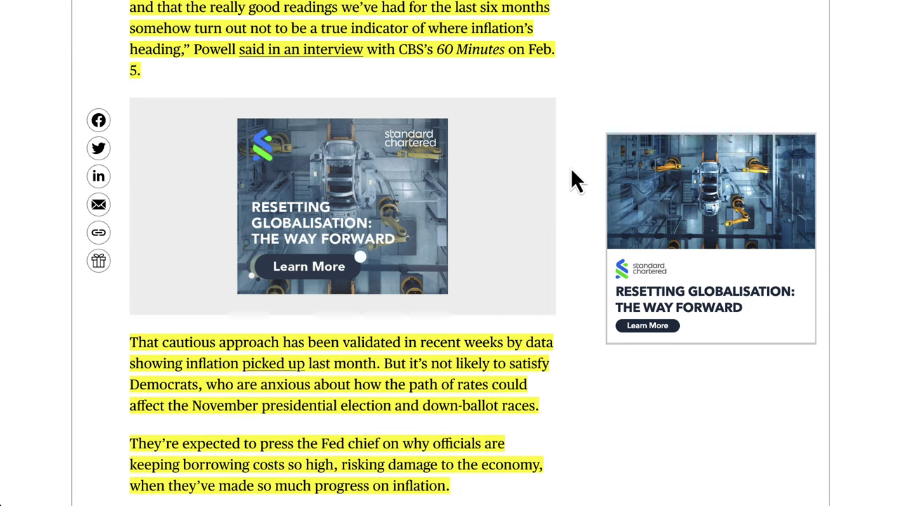
pyautogui.scroll(-3, 574, 179)
pyautogui.moveTo(278, 211)
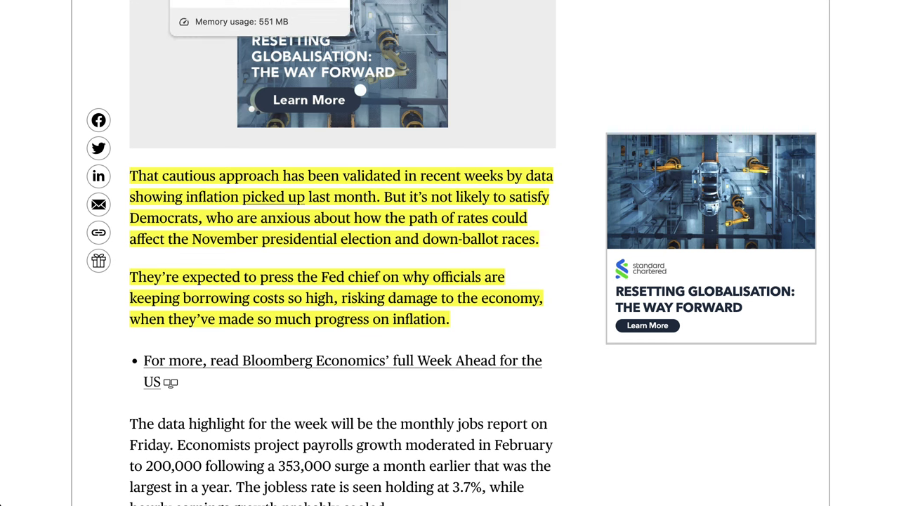
# Open the CME FedWatch Tool, view the 20 March, 1 May and 12 June 2024 rate probabilities, and highlight the June ease figure
pyautogui.click(211, 0)
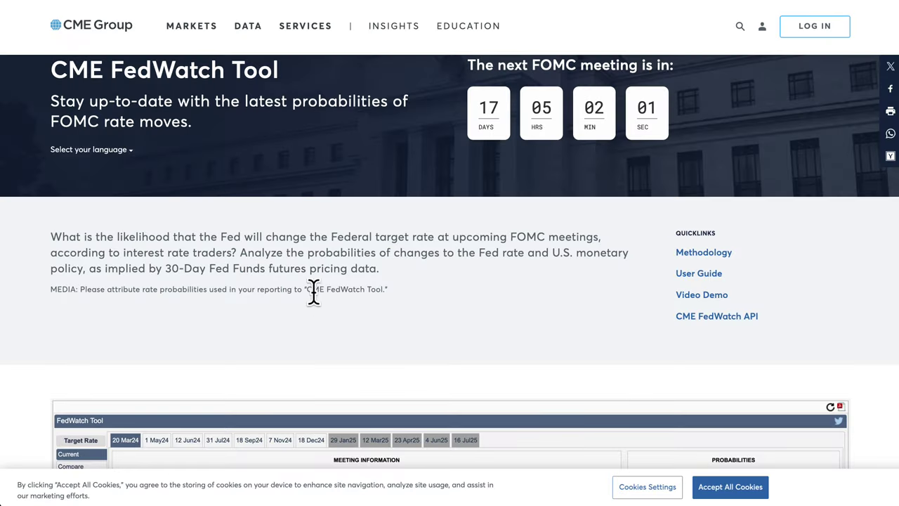
pyautogui.scroll(-6, 296, 320)
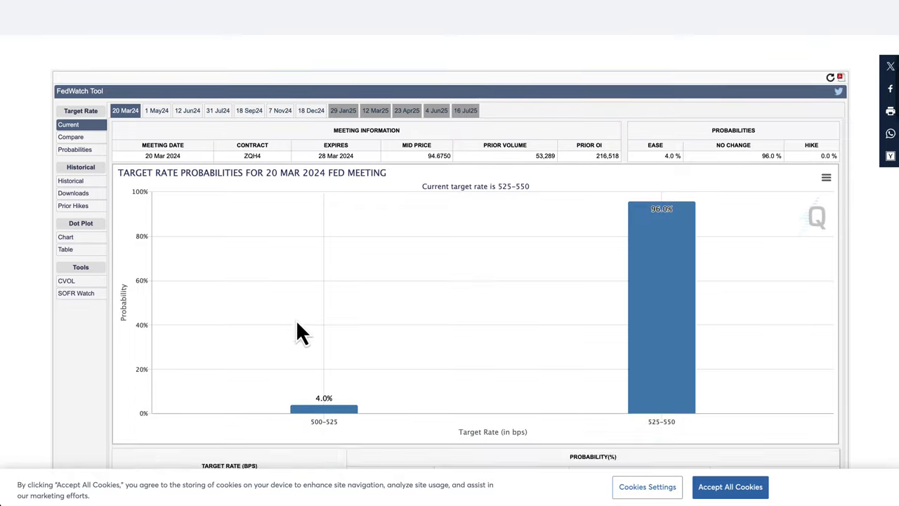
pyautogui.scroll(1, 347, 345)
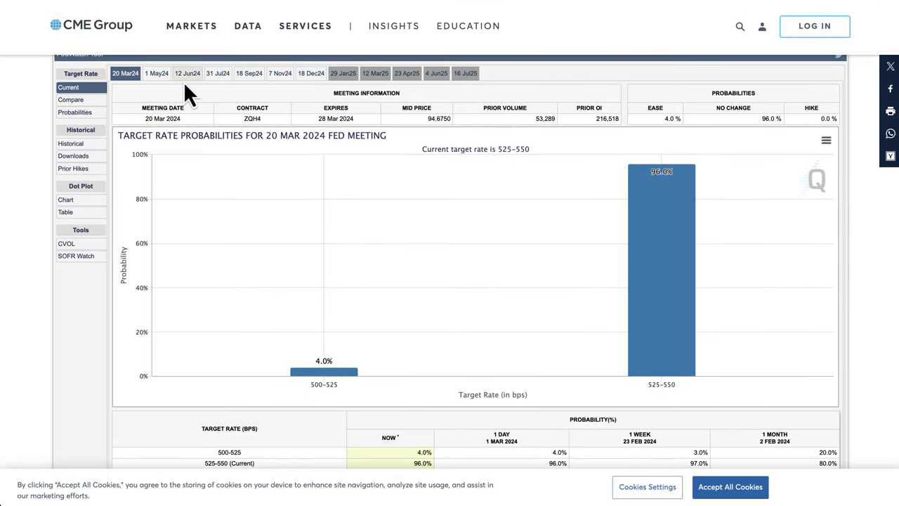
pyautogui.scroll(1, 190, 93)
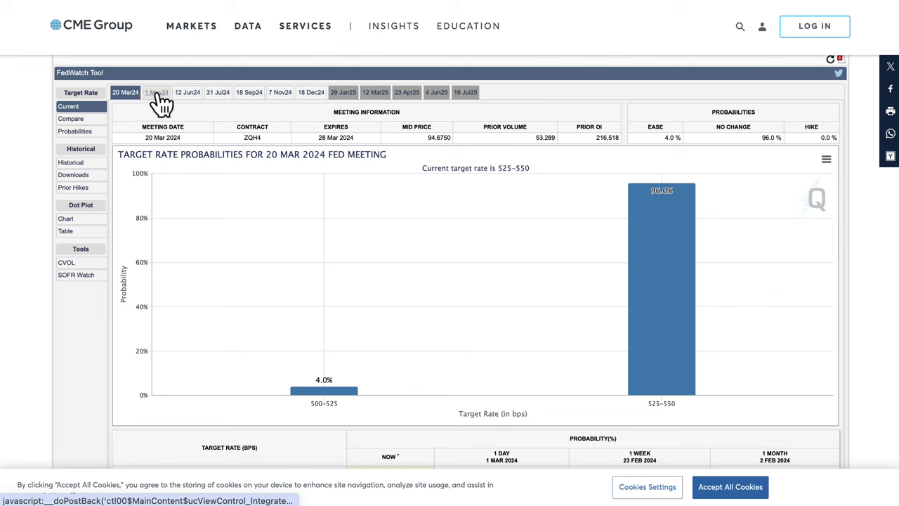
pyautogui.click(155, 95)
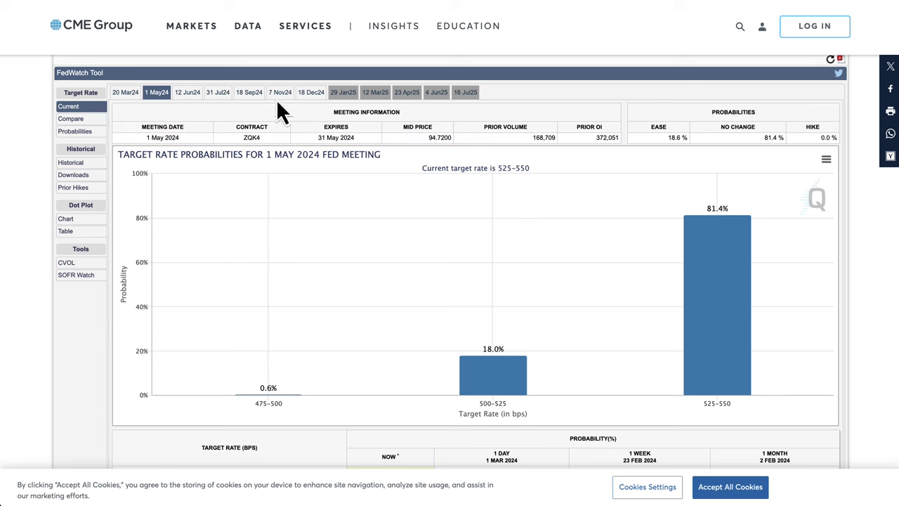
pyautogui.click(188, 93)
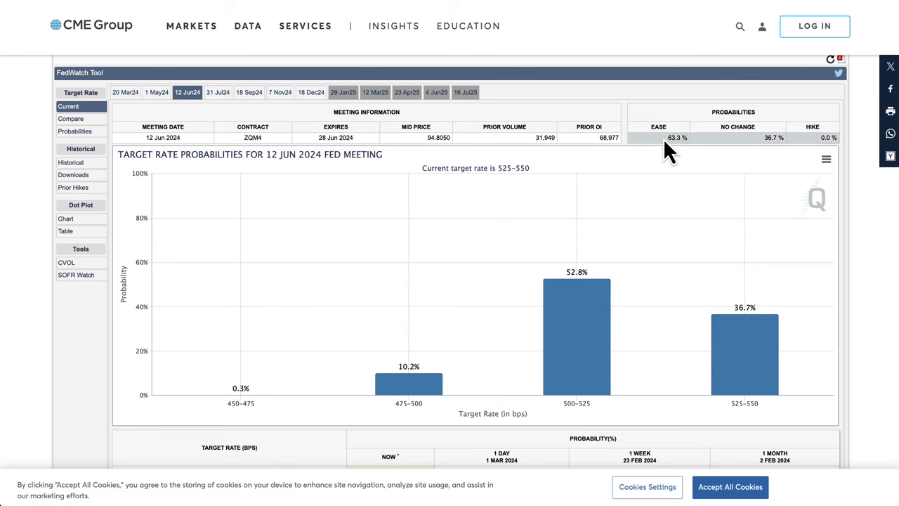
pyautogui.moveTo(663, 138); pyautogui.dragTo(687, 140)
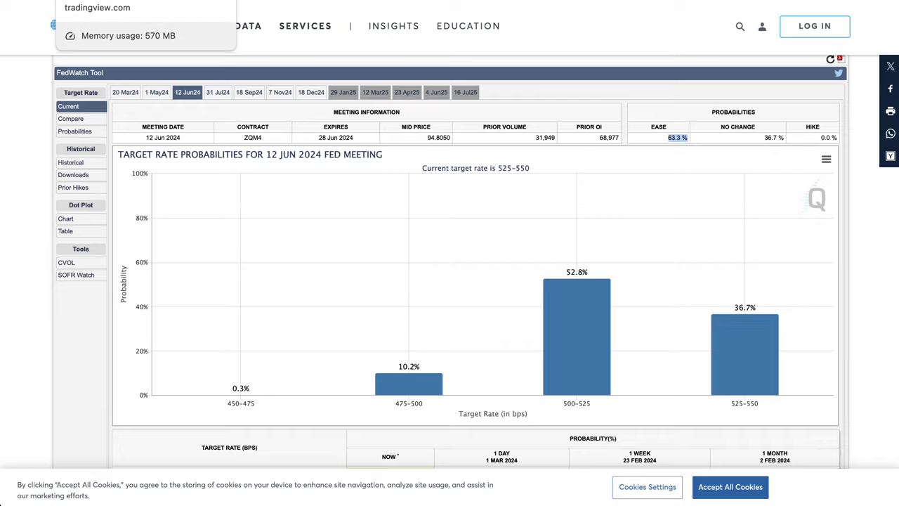
# Return to TradingView and mark a second supply zone from 347.9590 to 359.1553 on the 16 November 2023 candle
pyautogui.click(97, 1)
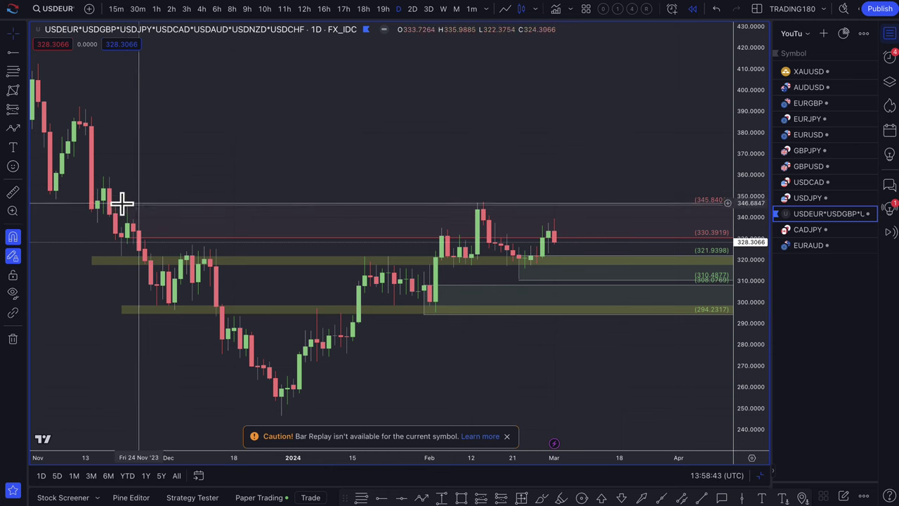
pyautogui.click(12, 71)
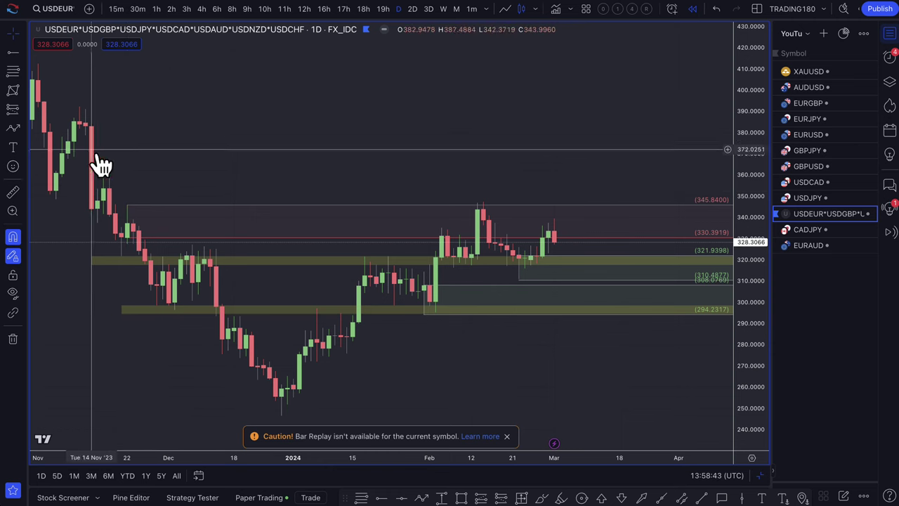
pyautogui.click(103, 203)
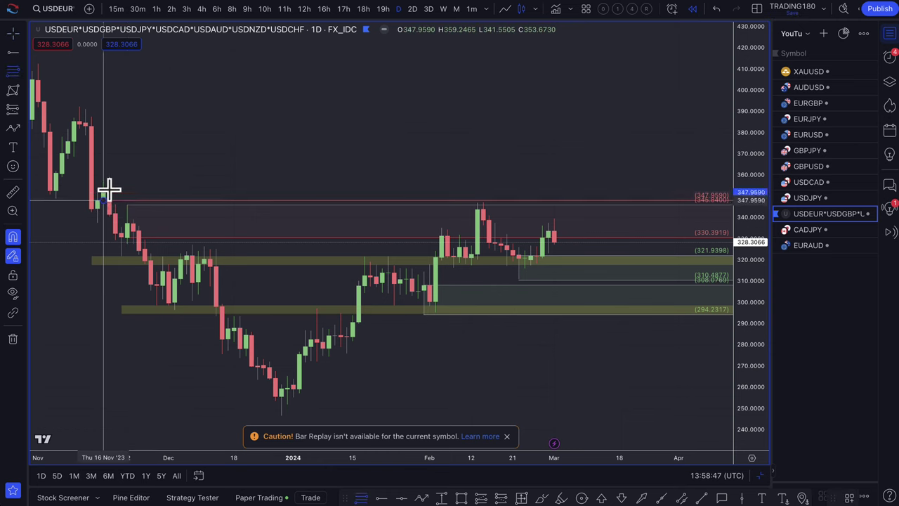
pyautogui.click(109, 177)
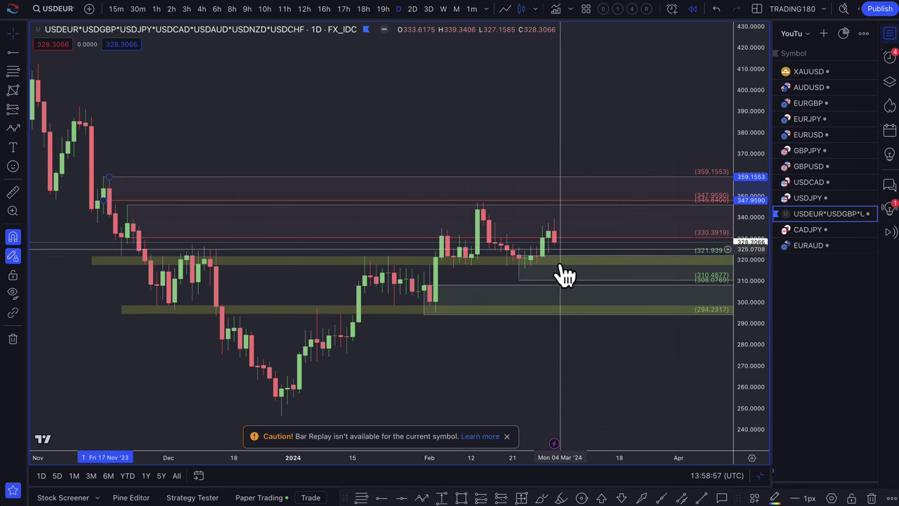
# Draw a forecast path from the 1 March close down to about 294.8 on 8 March, and up to about 336.7 on 22 March
pyautogui.click(13, 129)
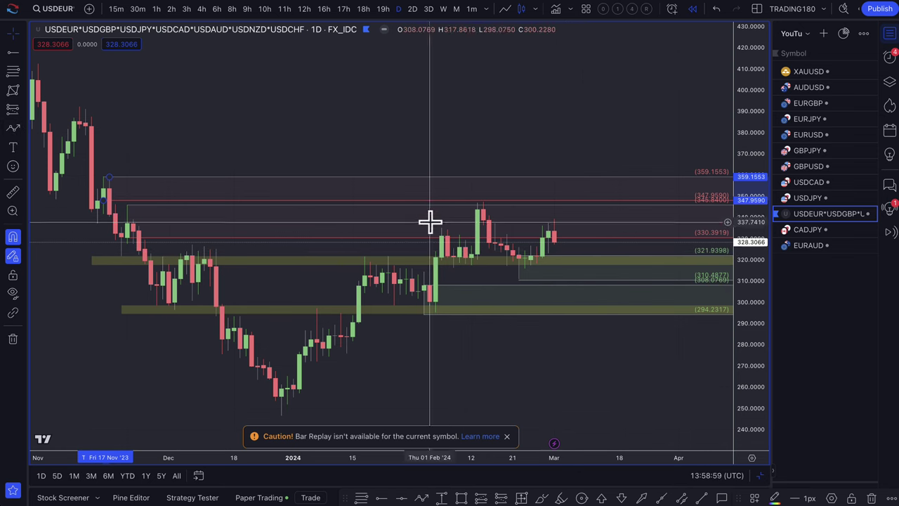
pyautogui.click(554, 242)
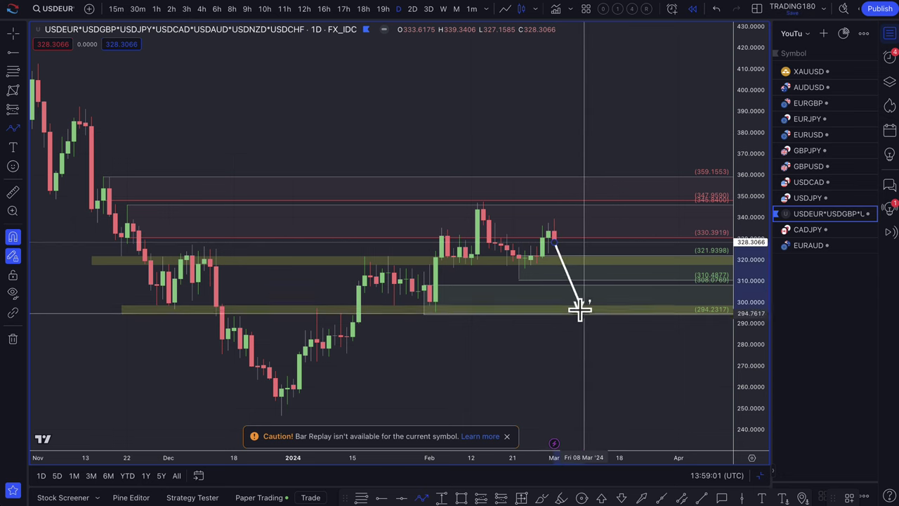
pyautogui.click(583, 310)
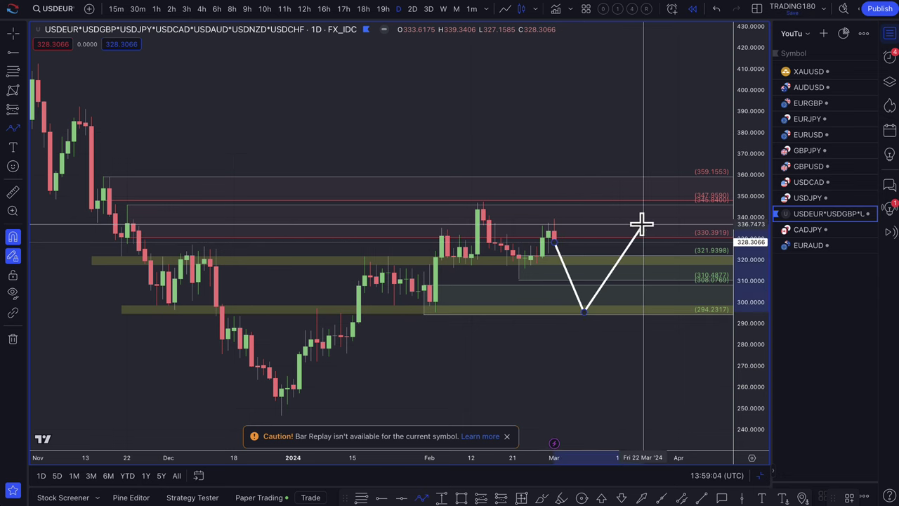
pyautogui.doubleClick(643, 224)
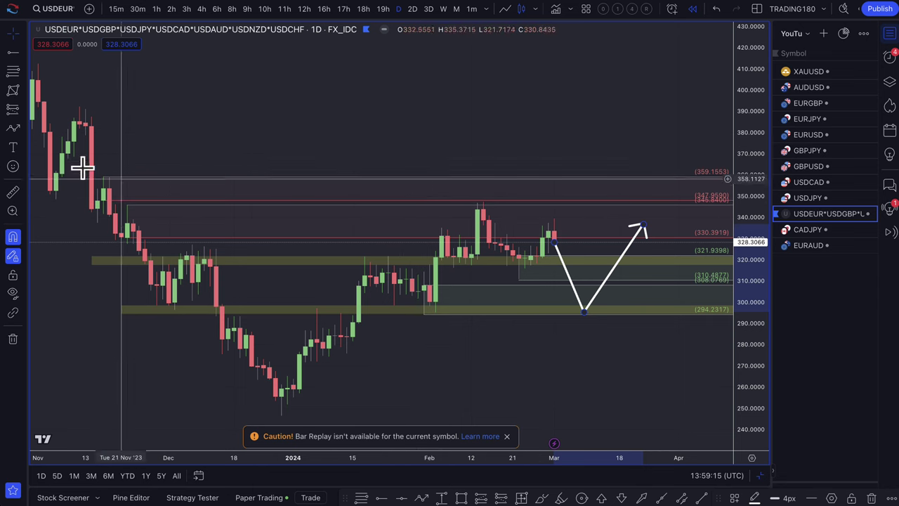
# Draw an alternative path from the 1 March close up to about 353.6 on 8 March, and back down just below the current price
pyautogui.click(13, 129)
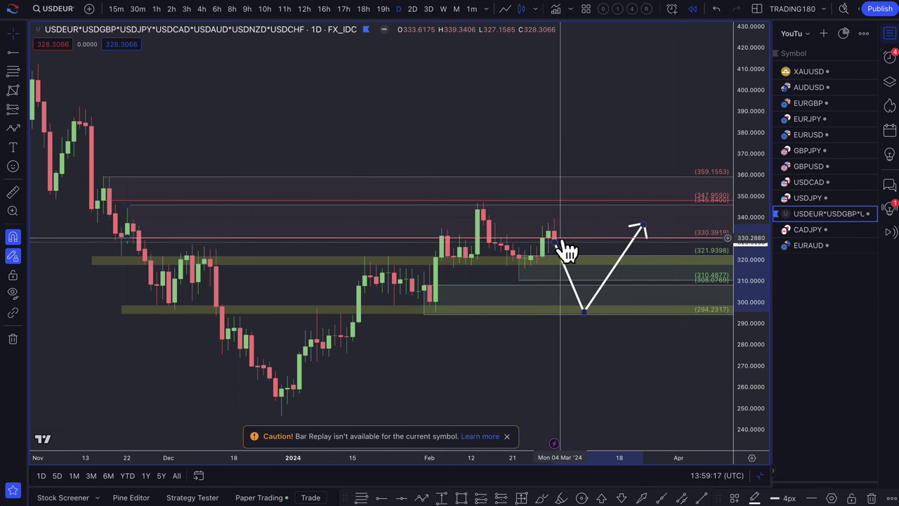
pyautogui.click(555, 239)
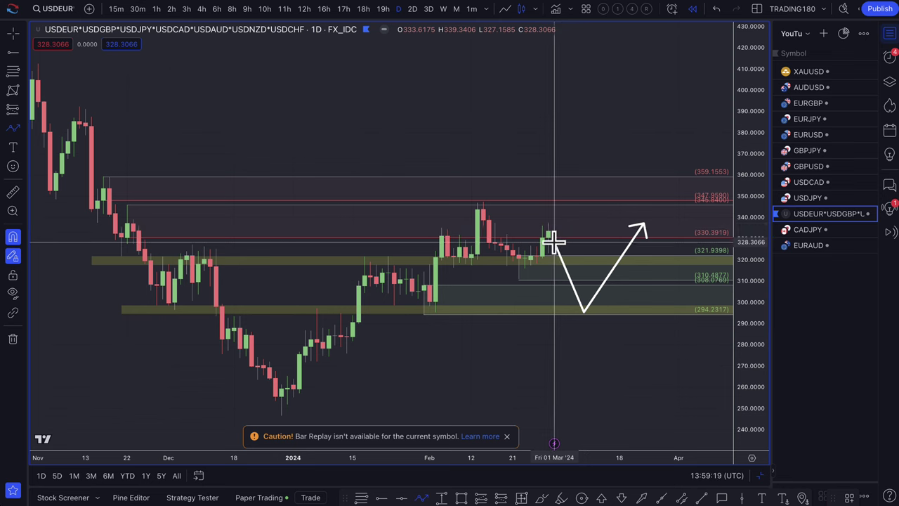
pyautogui.click(583, 189)
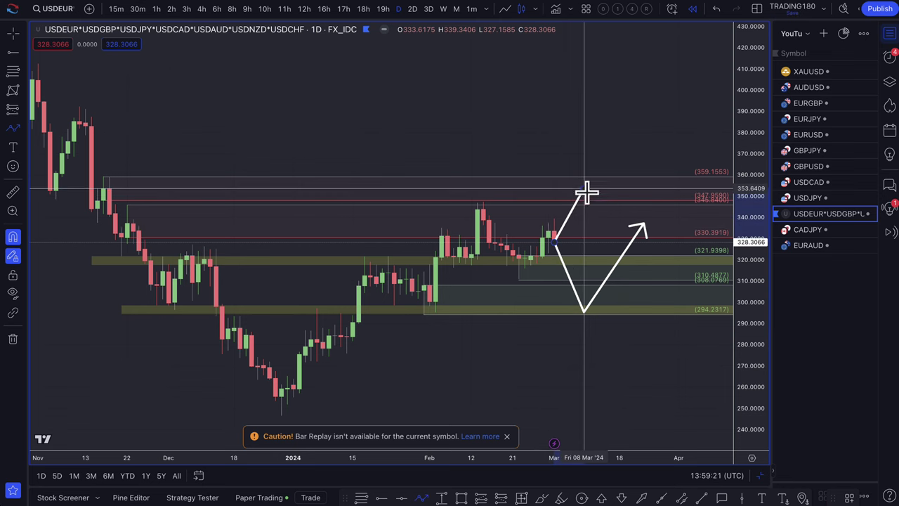
pyautogui.doubleClick(603, 246)
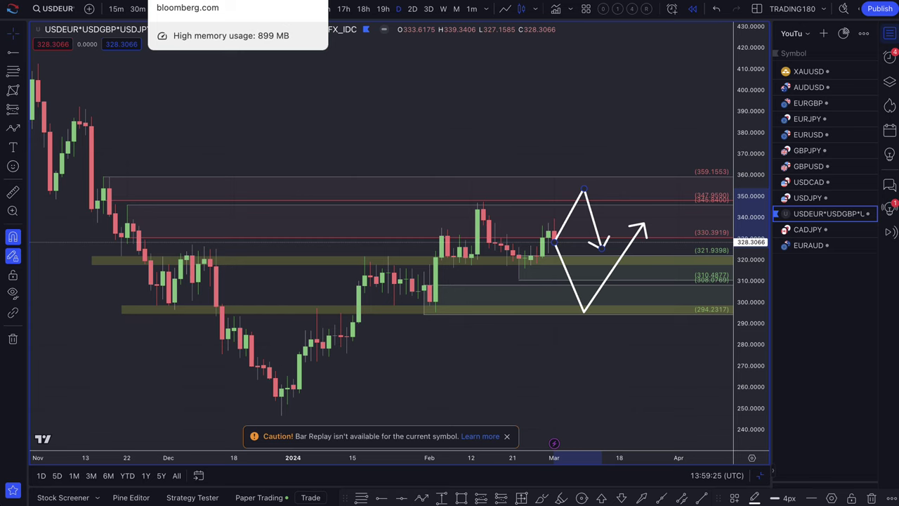
# Switch to the Bloomberg article on the US manufacturing gauge drop, and read its headline points and highlighted passages
pyautogui.click(188, 1)
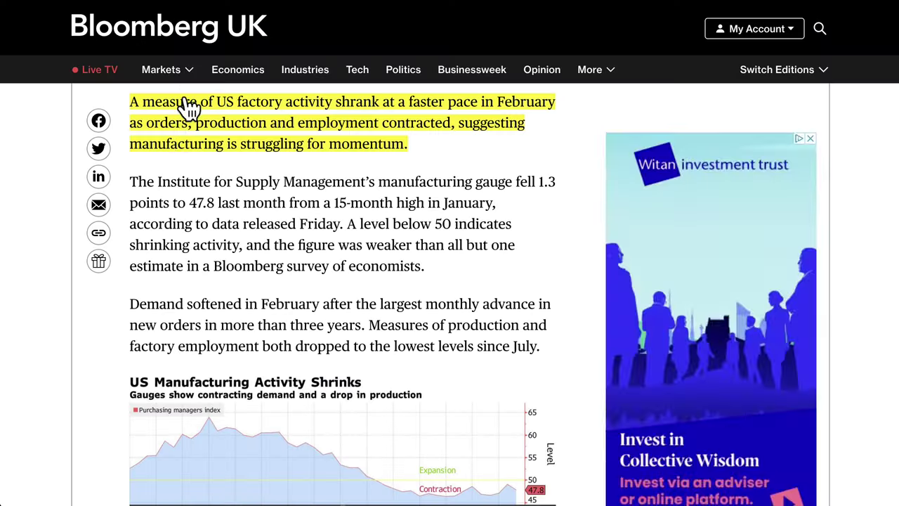
pyautogui.scroll(7, 184, 151)
pyautogui.scroll(-4, 188, 158)
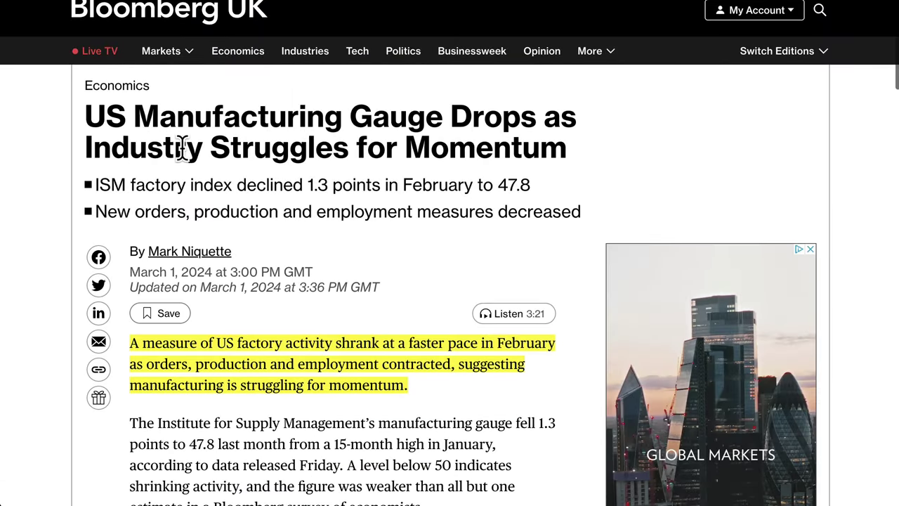
pyautogui.scroll(-1, 183, 147)
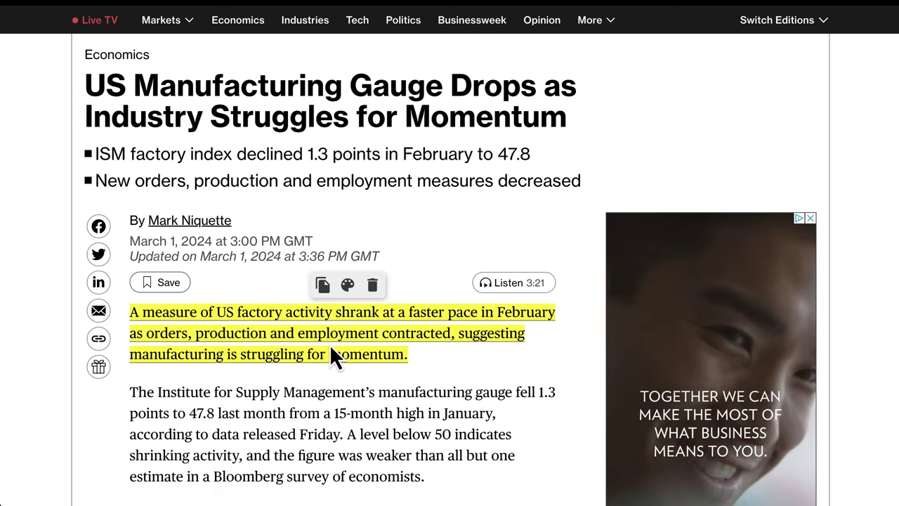
pyautogui.scroll(-1, 331, 355)
pyautogui.moveTo(220, 254)
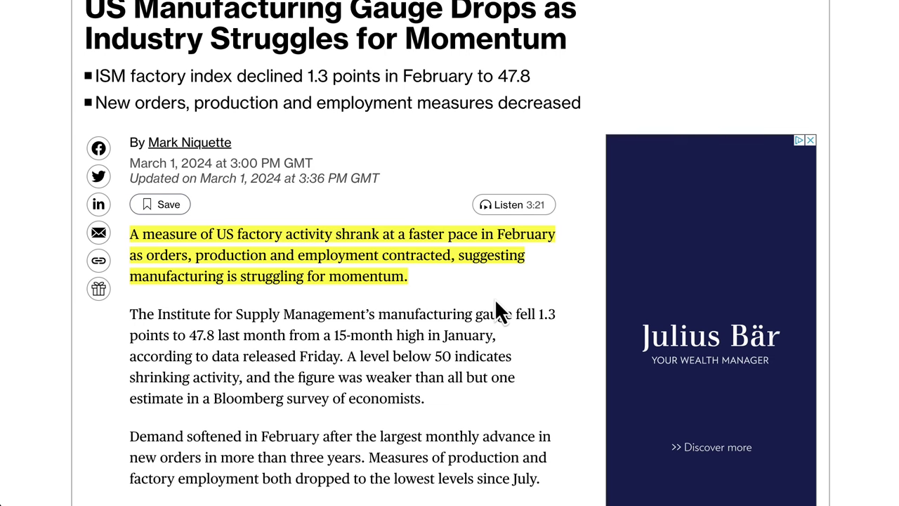
pyautogui.scroll(-5, 496, 304)
pyautogui.scroll(-2, 500, 309)
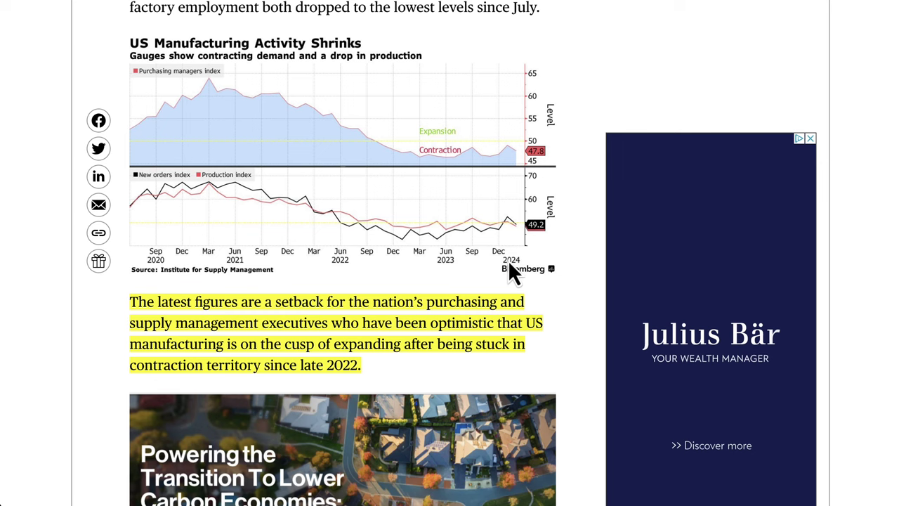
# Enlarge the article's "US Manufacturing Activity Shrinks" chart, and examine the purchasing managers index around the expansion and contraction line
pyautogui.moveTo(446, 169)
pyautogui.click(427, 145)
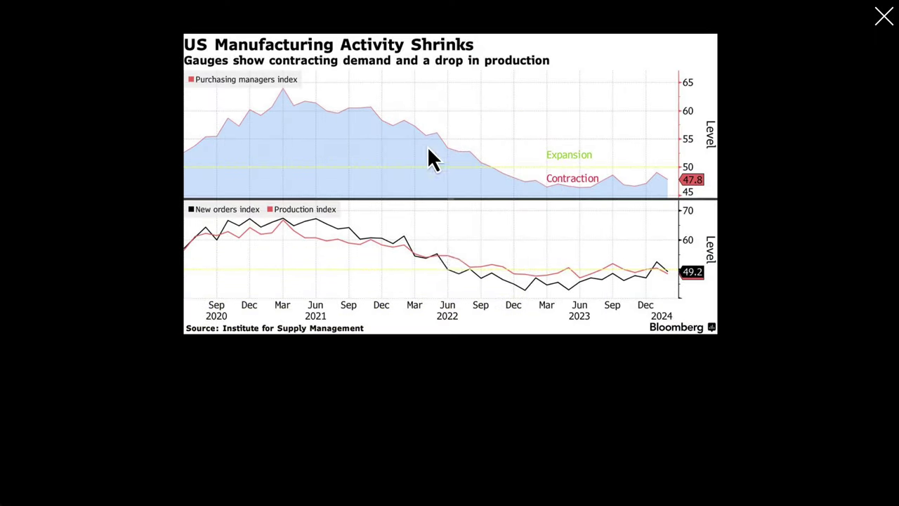
pyautogui.click(504, 232)
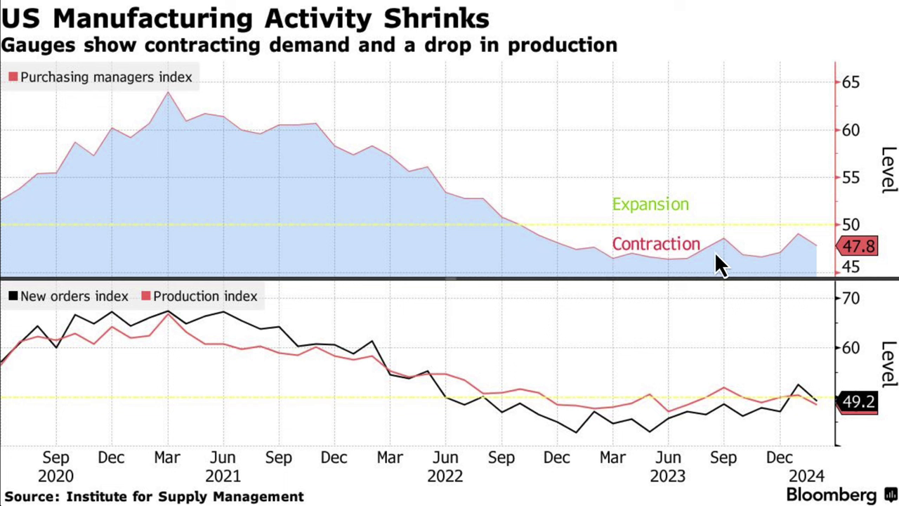
pyautogui.click(677, 250)
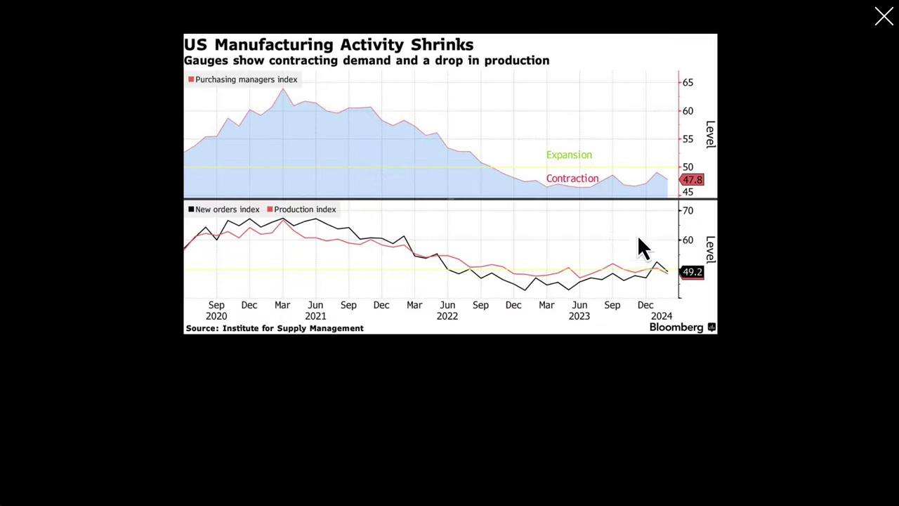
# Close the enlarged manufacturing chart, return to the dollar index chart, and raise the alternative path's 8 March peak to about 355
pyautogui.click(882, 19)
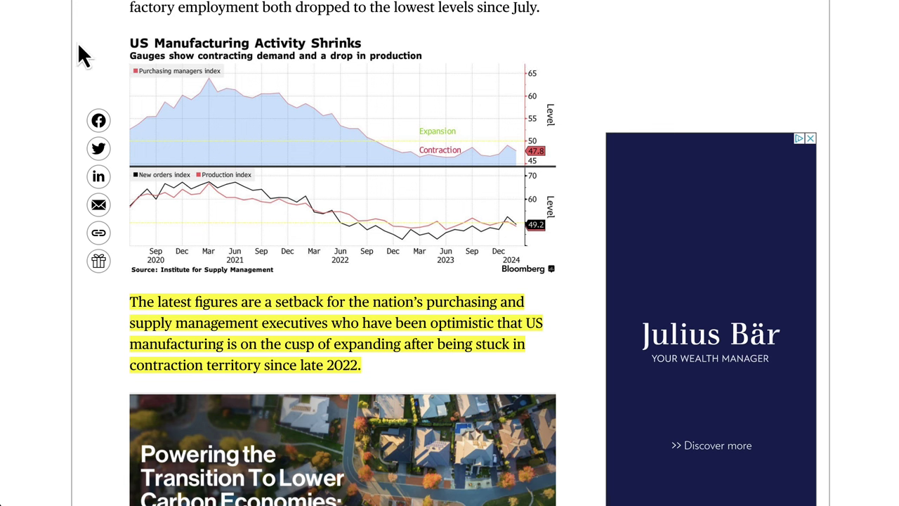
pyautogui.scroll(2, 321, 196)
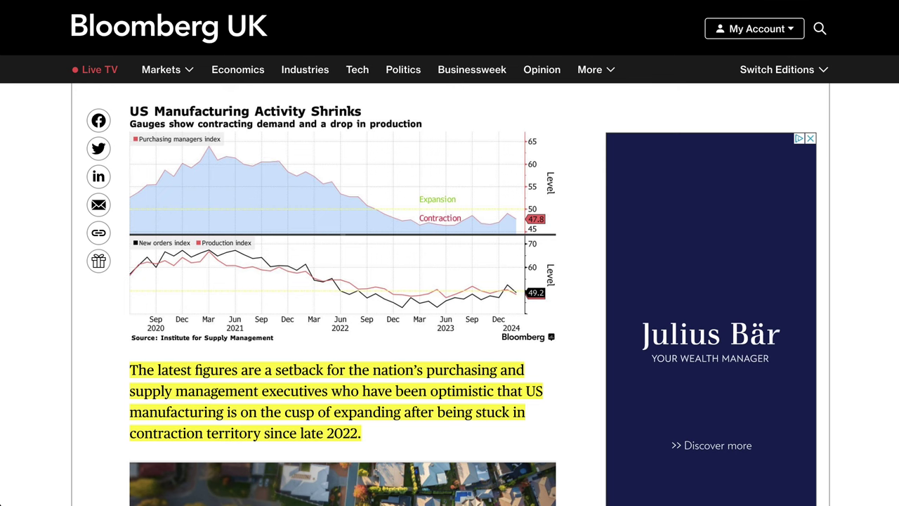
pyautogui.click(105, 6)
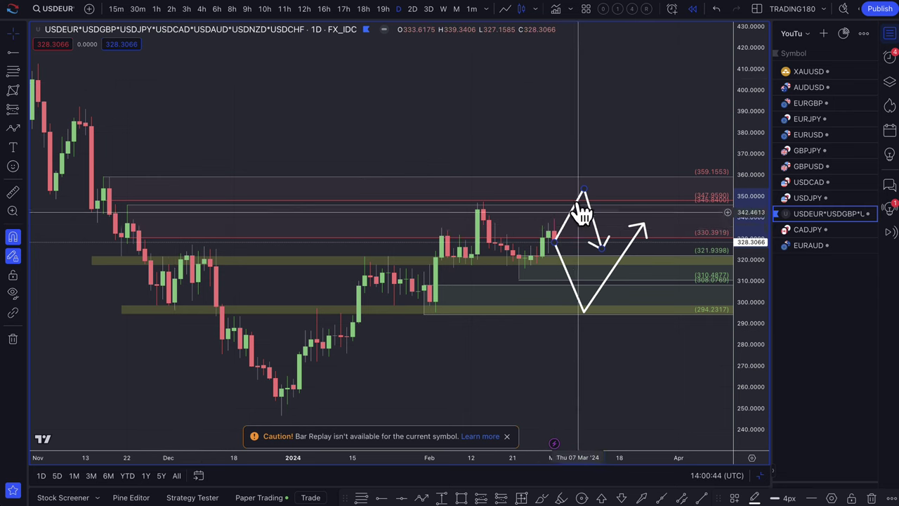
pyautogui.moveTo(584, 188)
pyautogui.mouseDown()
pyautogui.moveTo(585, 205)
pyautogui.moveTo(584, 184)
pyautogui.mouseUp()
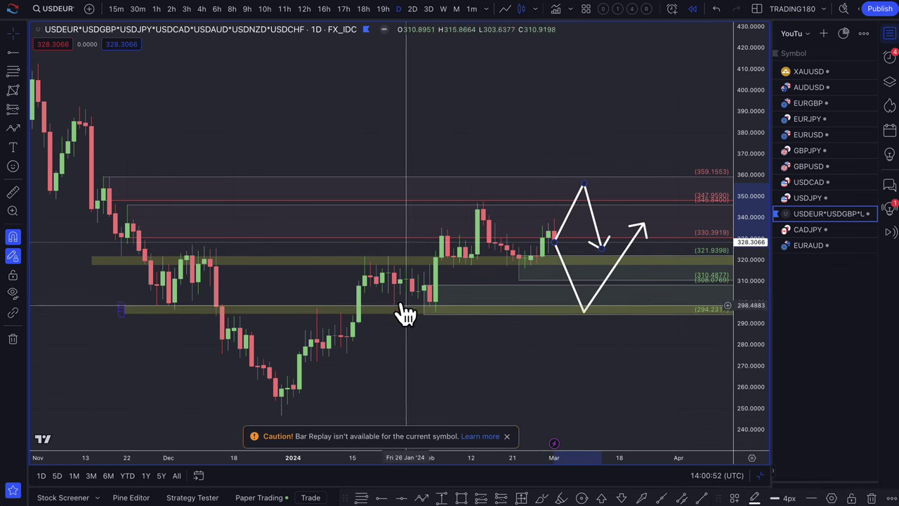
# Mark a date and price range from 357.3674 on 20 October to 248.3044 on 19 March, and lower the forecast path's trough to about 253
pyautogui.scroll(-3, 406, 314)
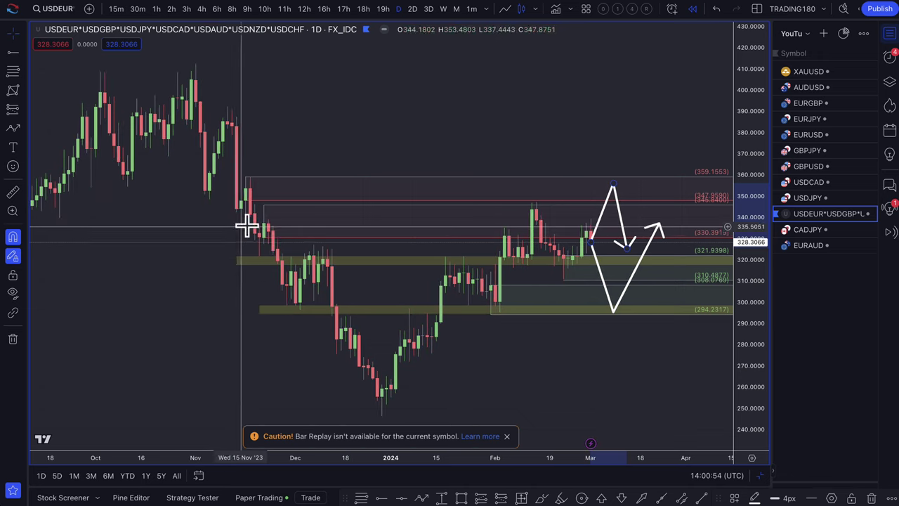
pyautogui.scroll(-4, 271, 225)
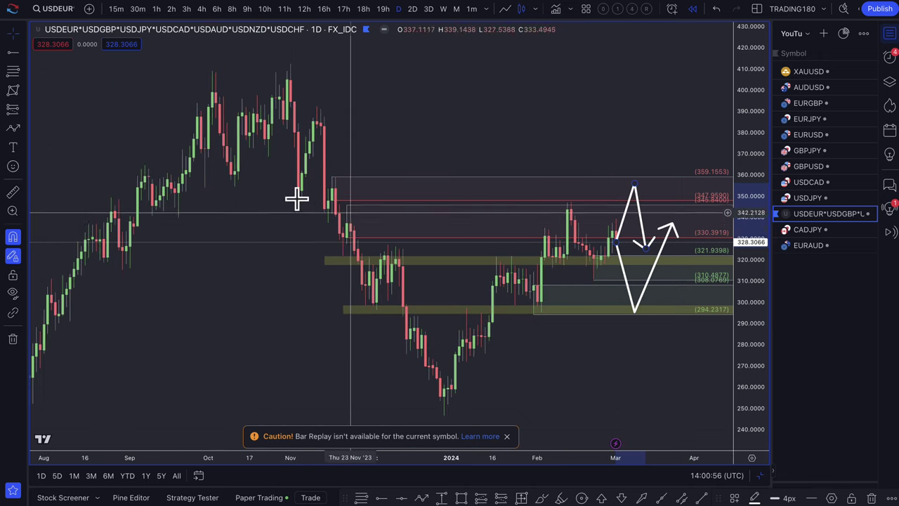
pyautogui.scroll(3, 296, 199)
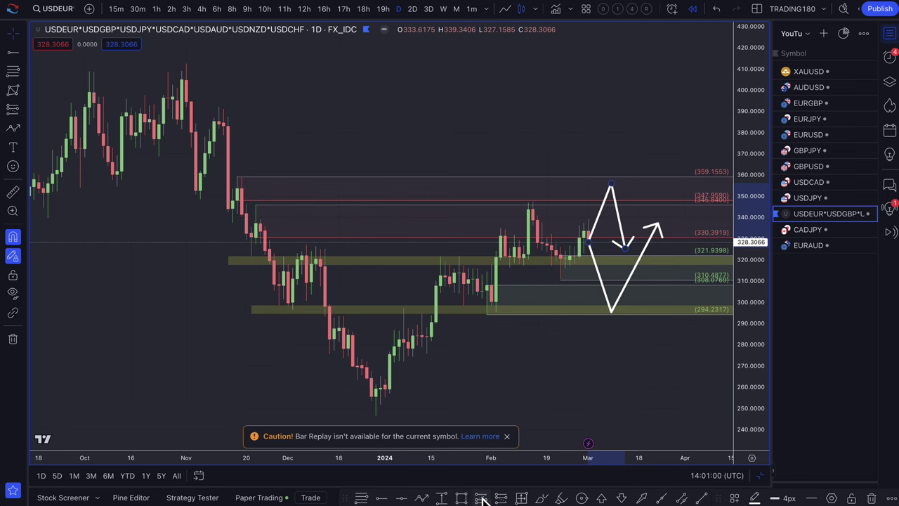
pyautogui.click(523, 497)
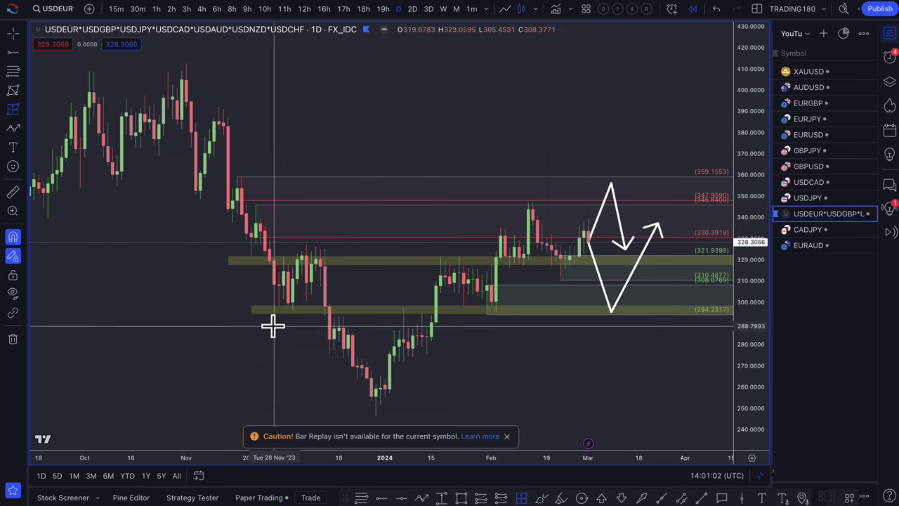
pyautogui.click(177, 206)
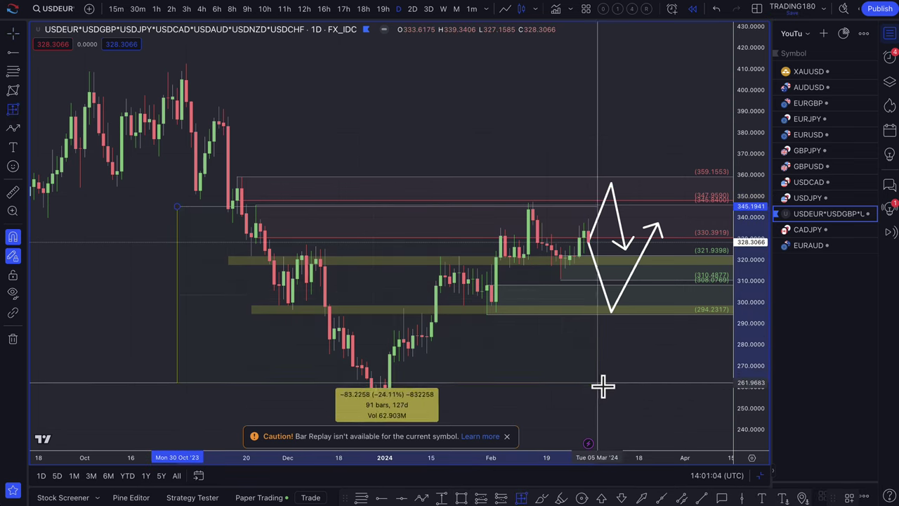
pyautogui.click(643, 412)
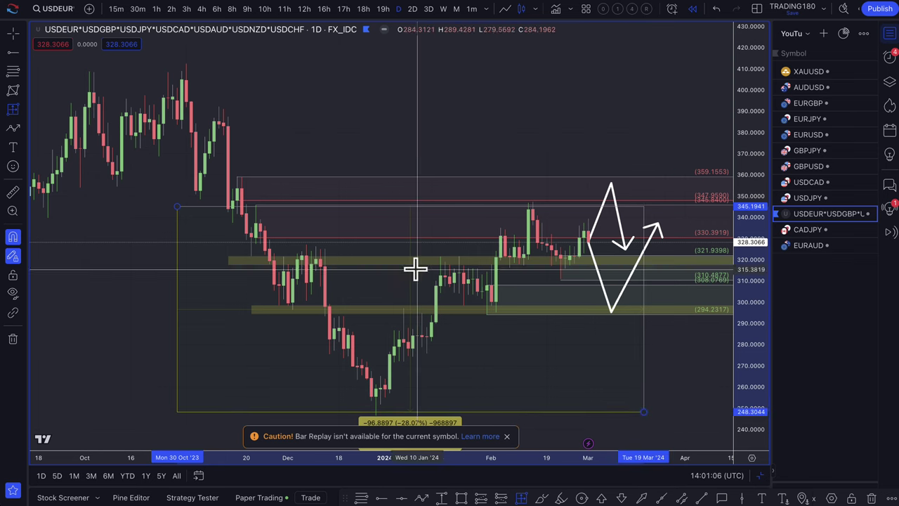
pyautogui.moveTo(177, 206); pyautogui.dragTo(149, 180)
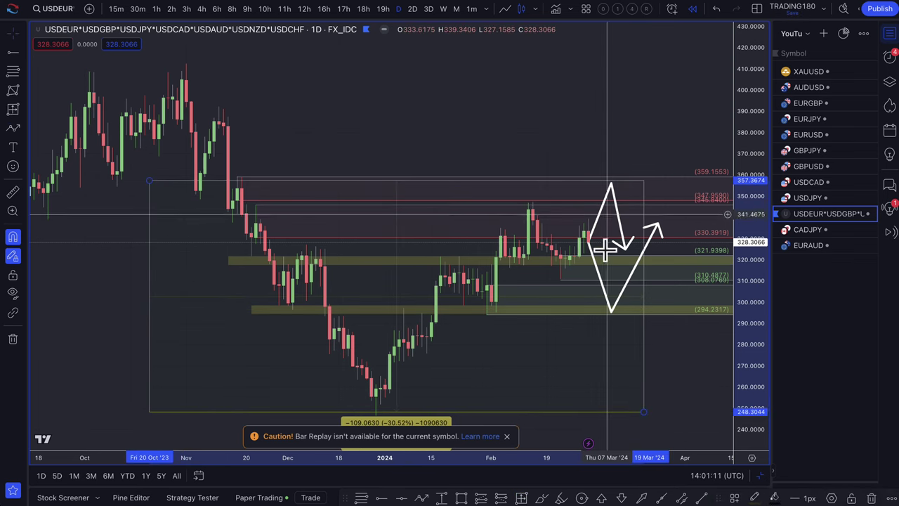
pyautogui.moveTo(613, 311); pyautogui.dragTo(625, 402)
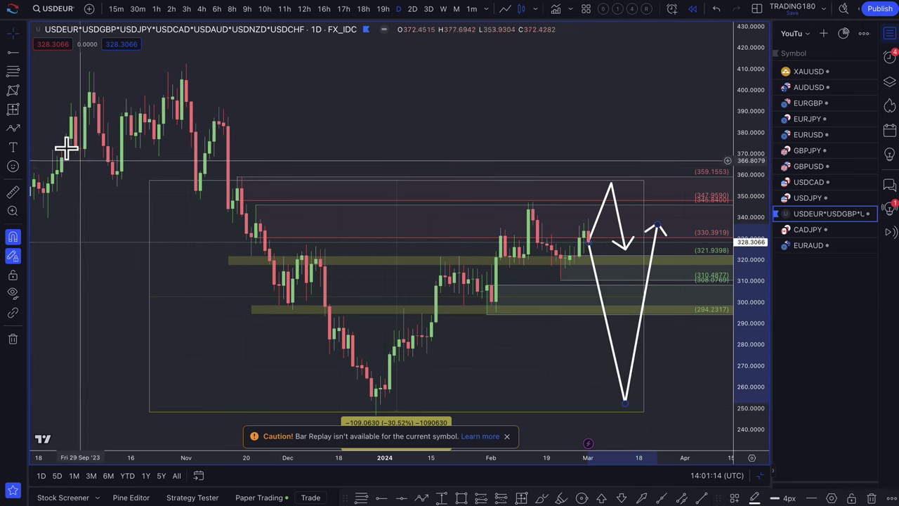
# Draw a path from 353.6 on 17 November down to 253.4 on 27 December, up near the range's top, and down to its base in March
pyautogui.click(12, 129)
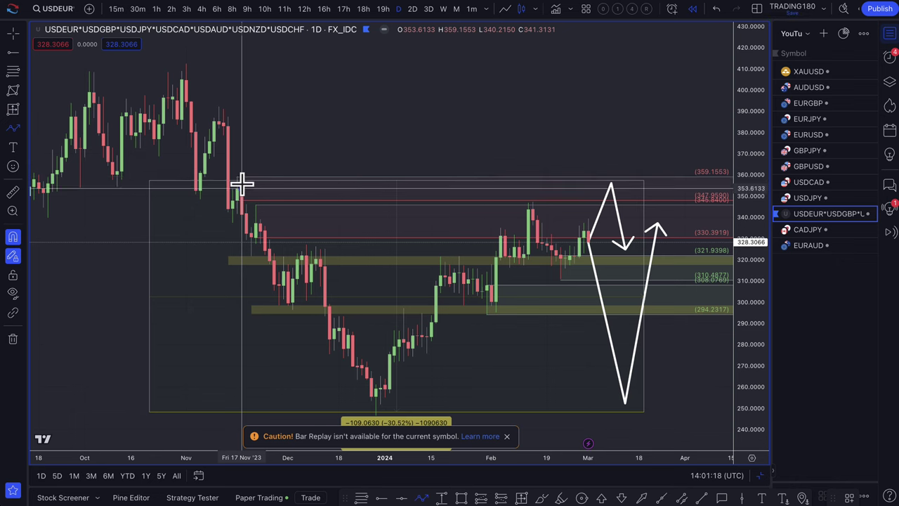
pyautogui.moveTo(241, 184); pyautogui.dragTo(342, 317)
pyautogui.click(370, 397)
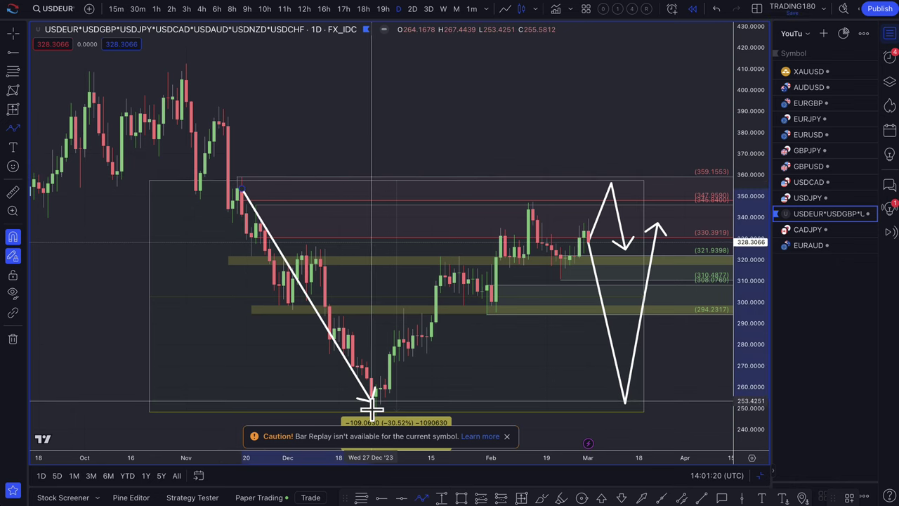
pyautogui.click(552, 184)
pyautogui.doubleClick(628, 412)
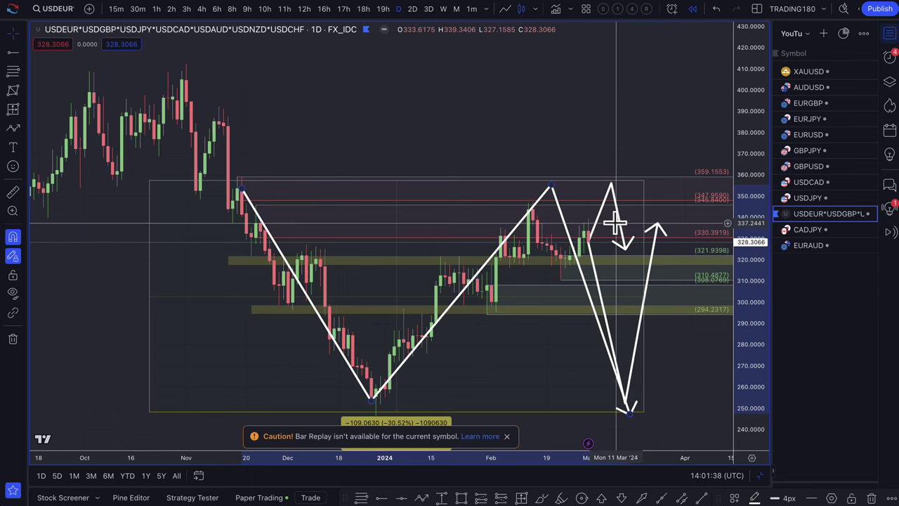
# Raise the alternative path's peak to about 376, above the supply zones, and pull its arrow end down to about 257
pyautogui.scroll(-3, 682, 391)
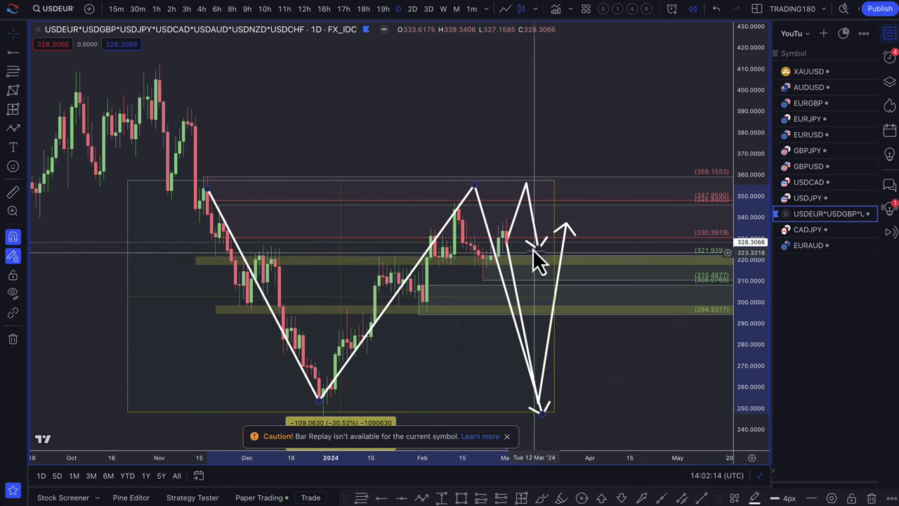
pyautogui.moveTo(525, 189); pyautogui.dragTo(526, 140)
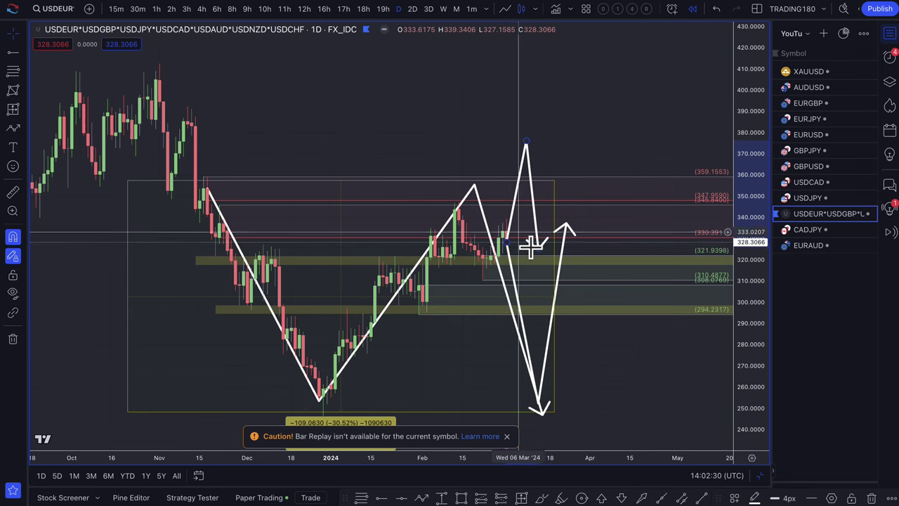
pyautogui.moveTo(541, 245); pyautogui.dragTo(598, 392)
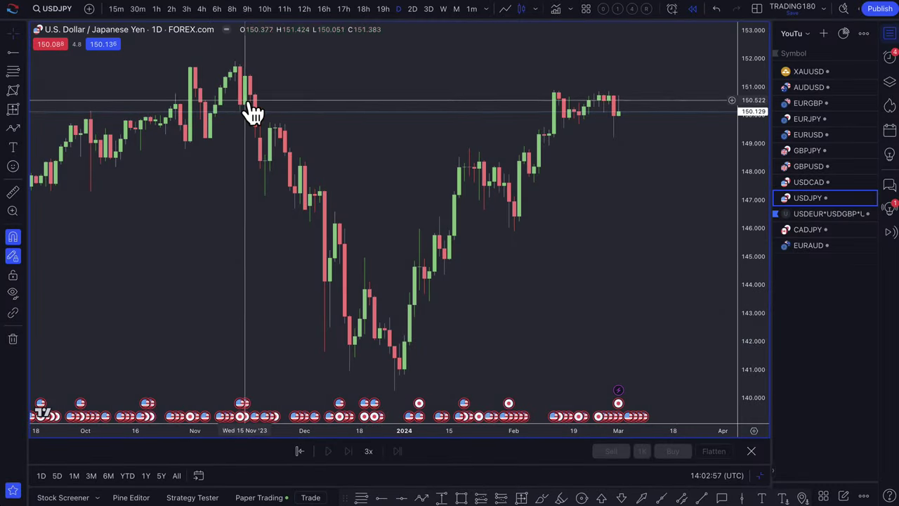
# Mark a supply zone between 151.912 and 150.377 on the USDJPY daily chart, starting at the 13 November high
pyautogui.hotkey('alt', 'h')
pyautogui.moveTo(245, 103); pyautogui.dragTo(235, 56)
pyautogui.scroll(3, 295, 132)
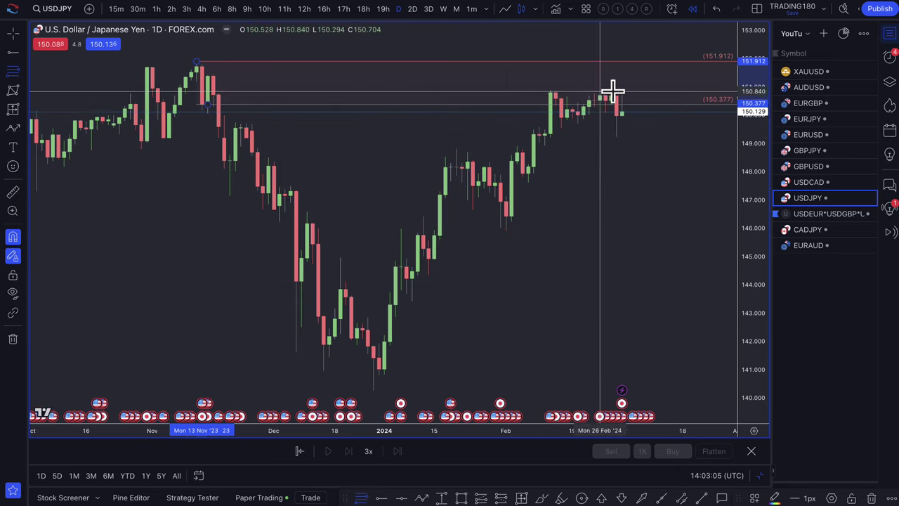
pyautogui.scroll(2, 612, 135)
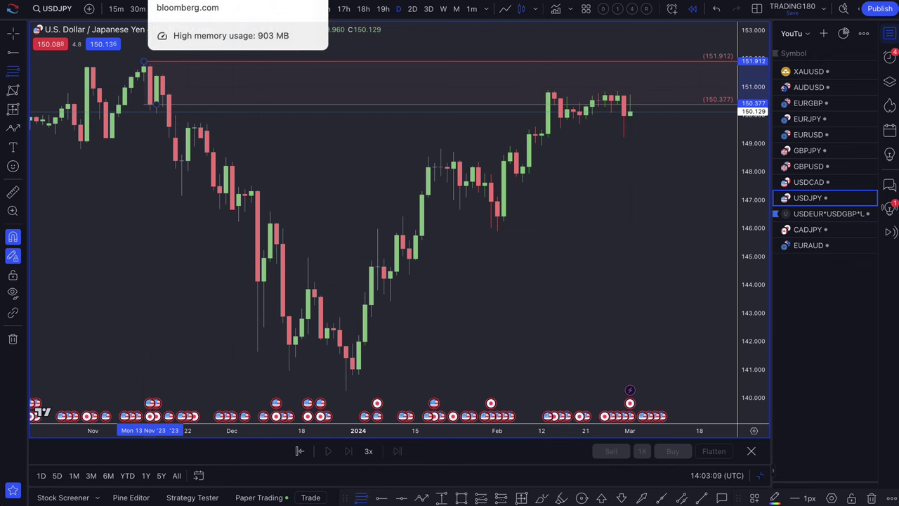
# Switch to the Bloomberg article on BOJ risks, read its points on a March policy shift and swap odds, and return to the USDJPY chart
pyautogui.click(253, 1)
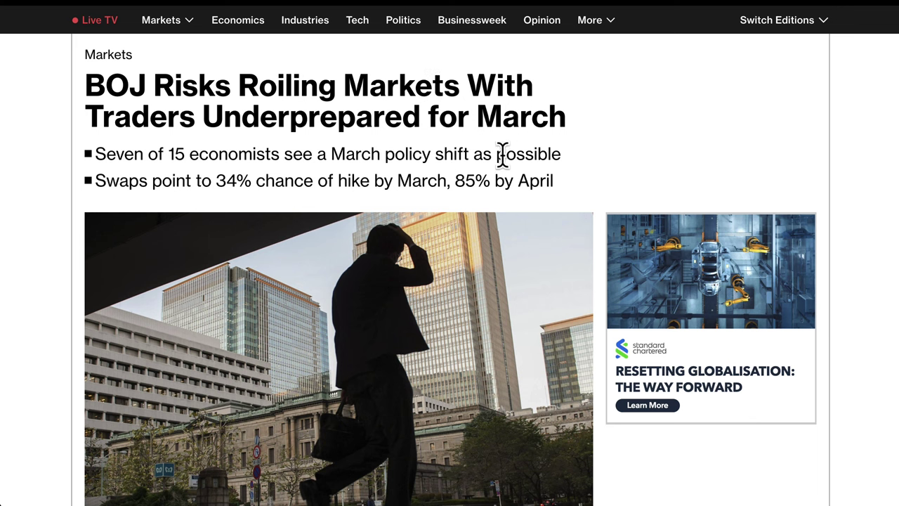
pyautogui.scroll(-2, 502, 154)
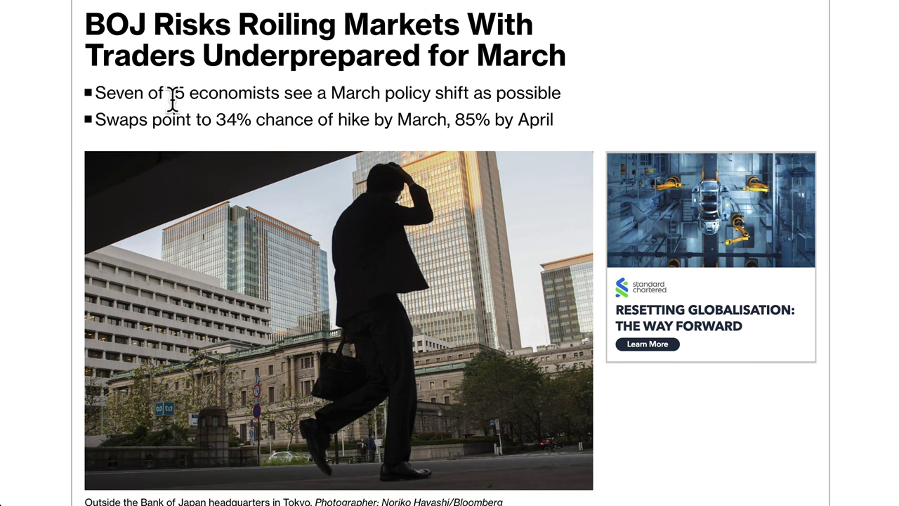
pyautogui.scroll(2, 175, 109)
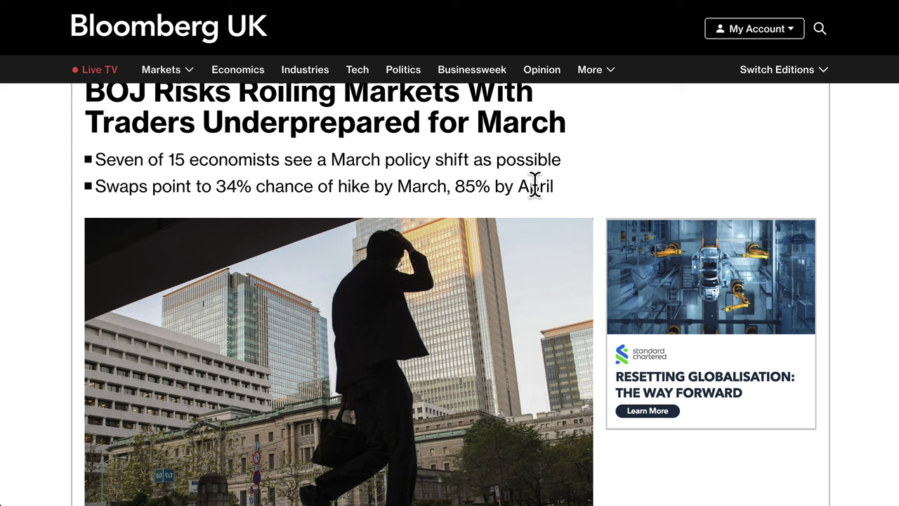
pyautogui.scroll(1, 449, 179)
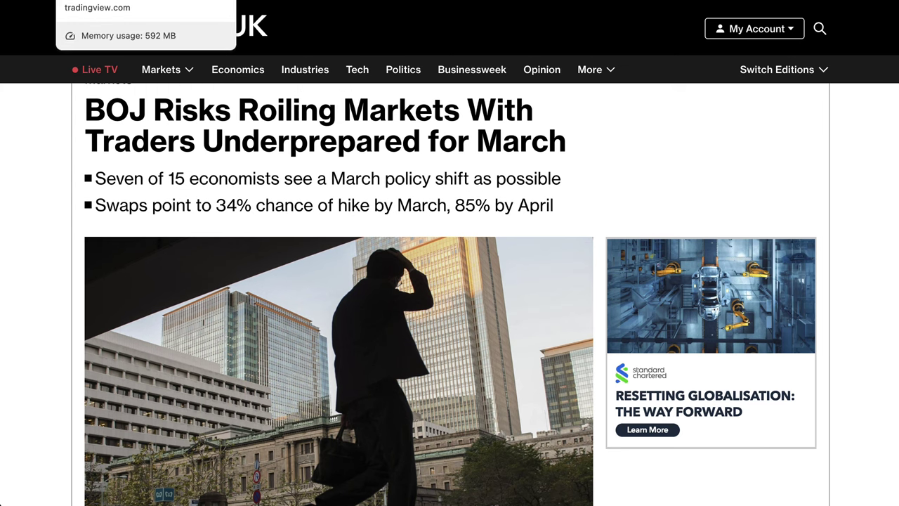
pyautogui.click(112, 1)
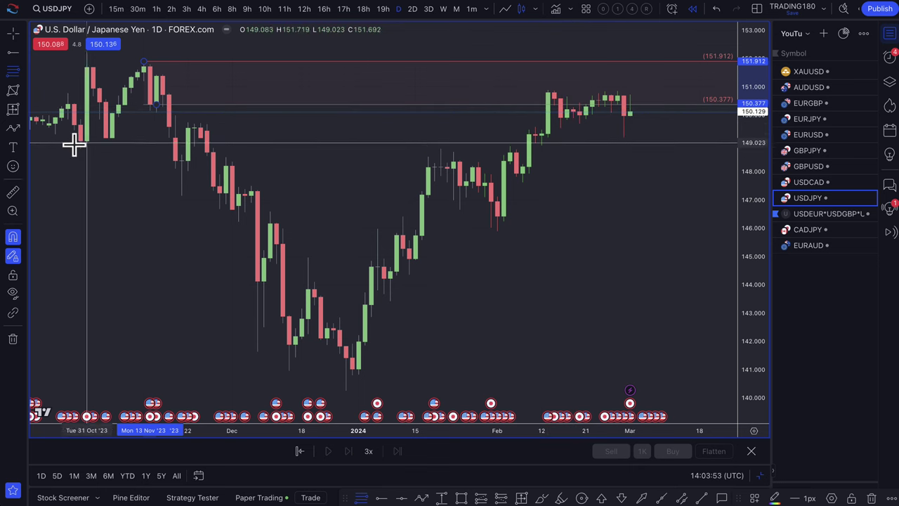
# Draw a forecast path on USDJPY from the 1 March close down to about 147.5 on 8 March
pyautogui.click(13, 128)
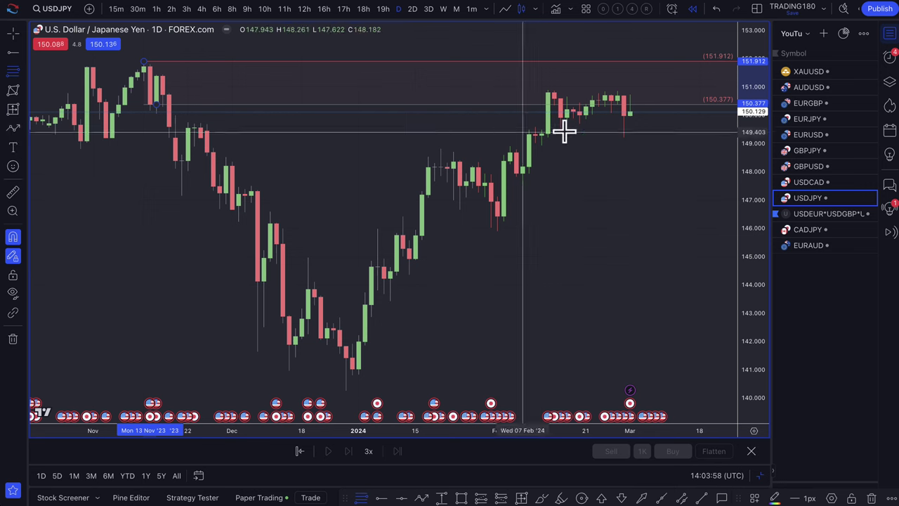
pyautogui.click(629, 114)
pyautogui.click(660, 187)
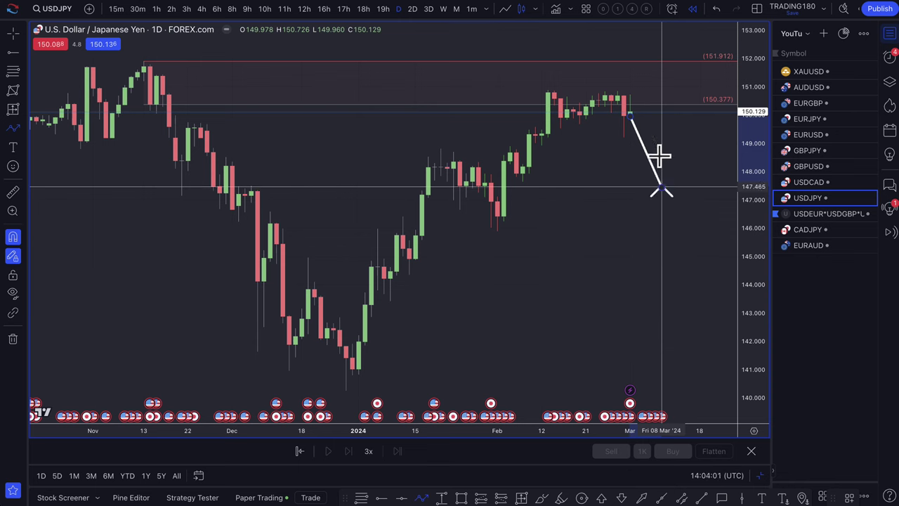
pyautogui.press('Escape')
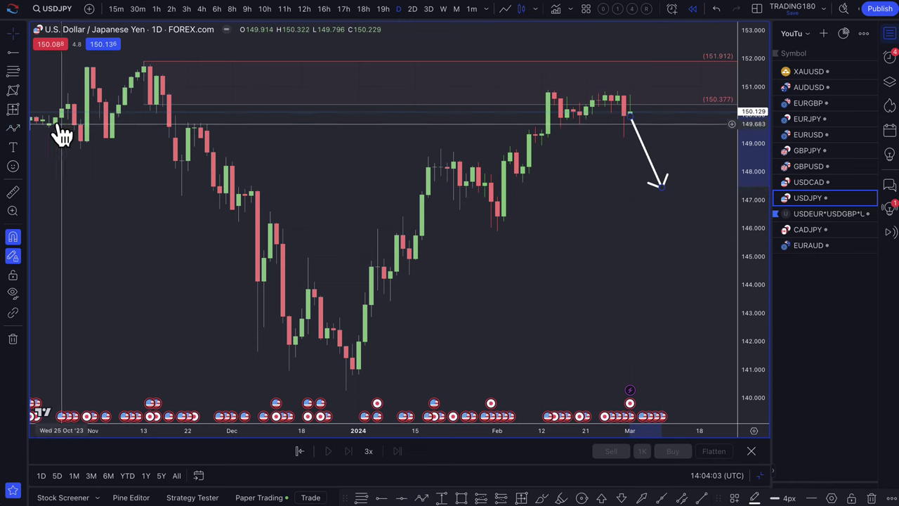
# Draw an alternative USDJPY path from the 1 March close up to about 152.6 on 11 March, and back down to about 149.6
pyautogui.click(630, 114)
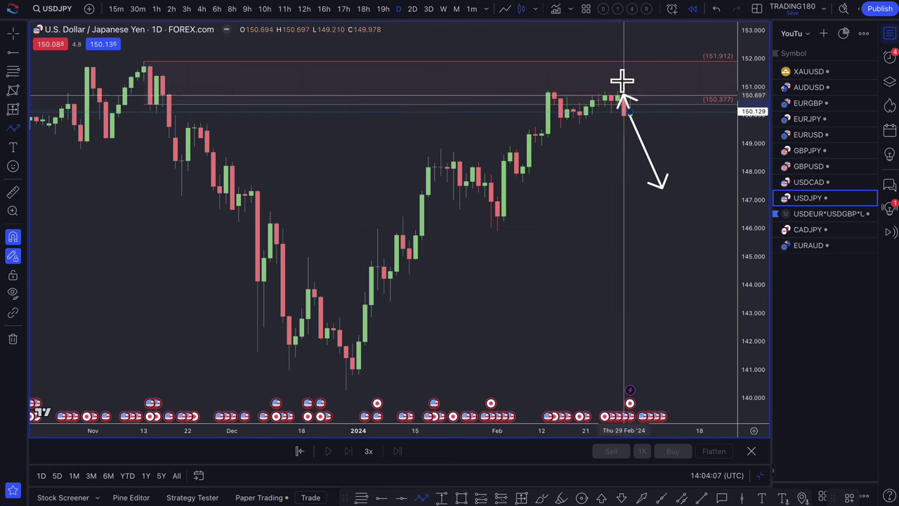
pyautogui.scroll(-2, 653, 78)
pyautogui.scroll(-1, 657, 78)
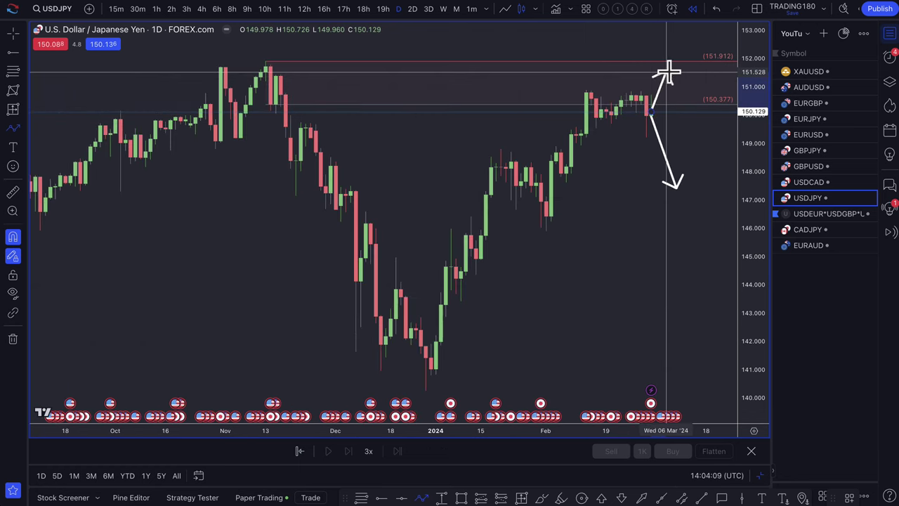
pyautogui.scroll(-2, 653, 76)
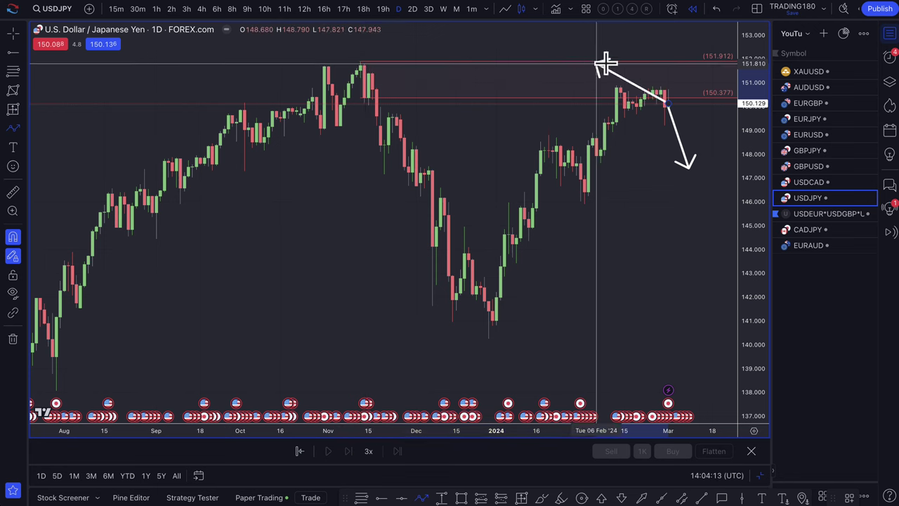
pyautogui.click(693, 42)
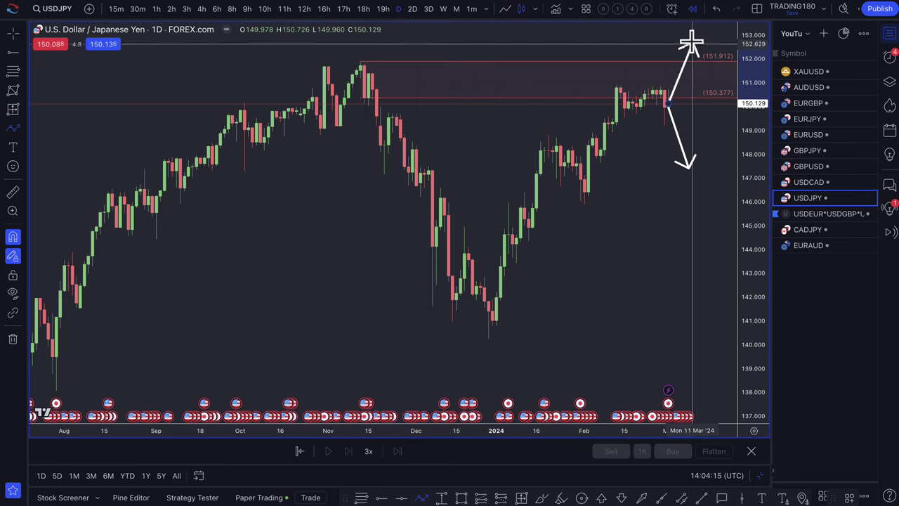
pyautogui.doubleClick(717, 115)
# Delete the alternative path and the downward forecast path from the USDJPY chart, keeping the supply zone
pyautogui.scroll(2, 634, 160)
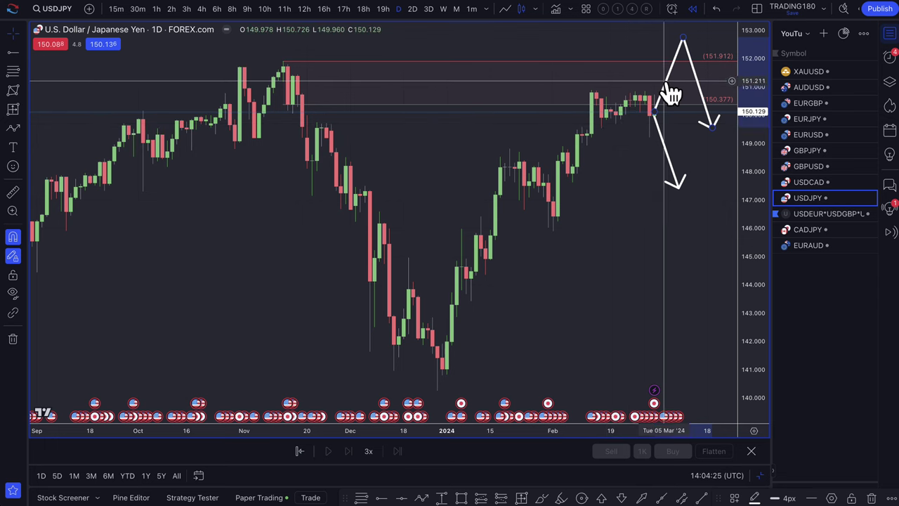
pyautogui.press('Delete')
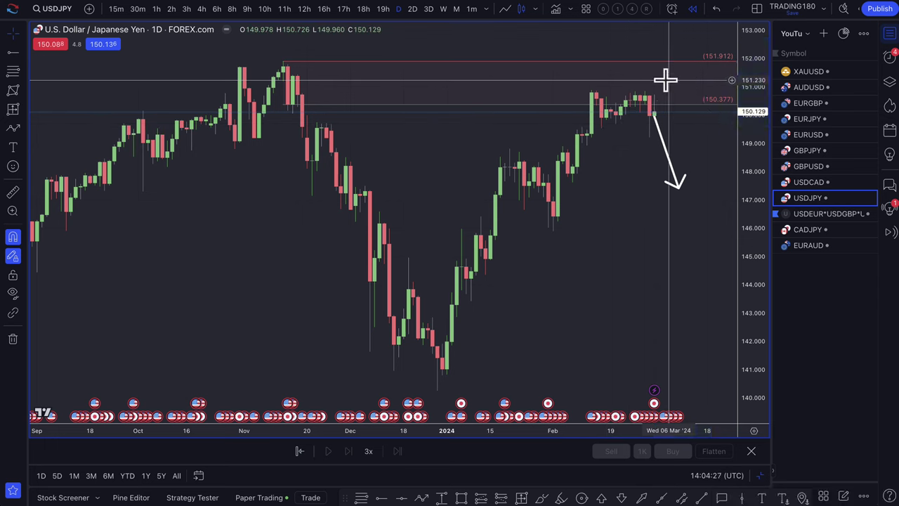
pyautogui.click(663, 142)
pyautogui.press('Delete')
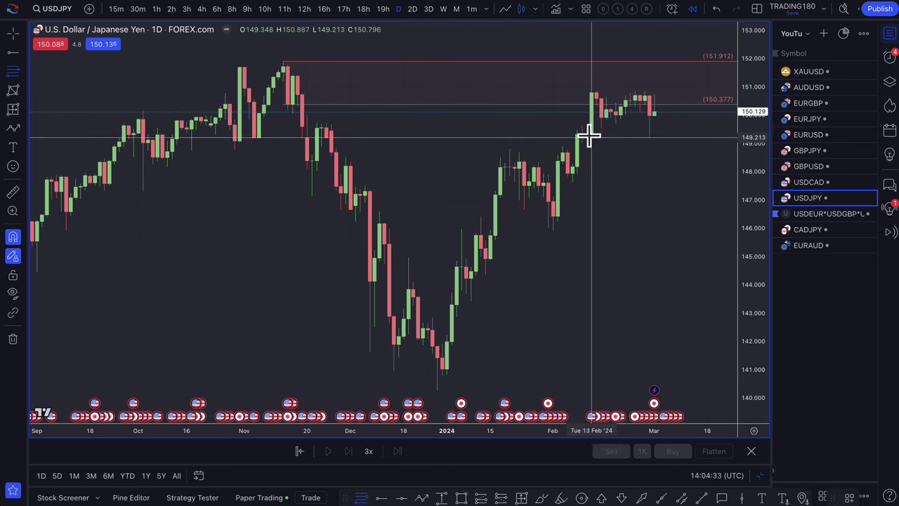
# Mark a USDJPY demand zone from 149.318 down to 148.930 starting at 12 February, and apply the 2. DEMAND template
pyautogui.hotkey('alt', 'f')
pyautogui.click(581, 134)
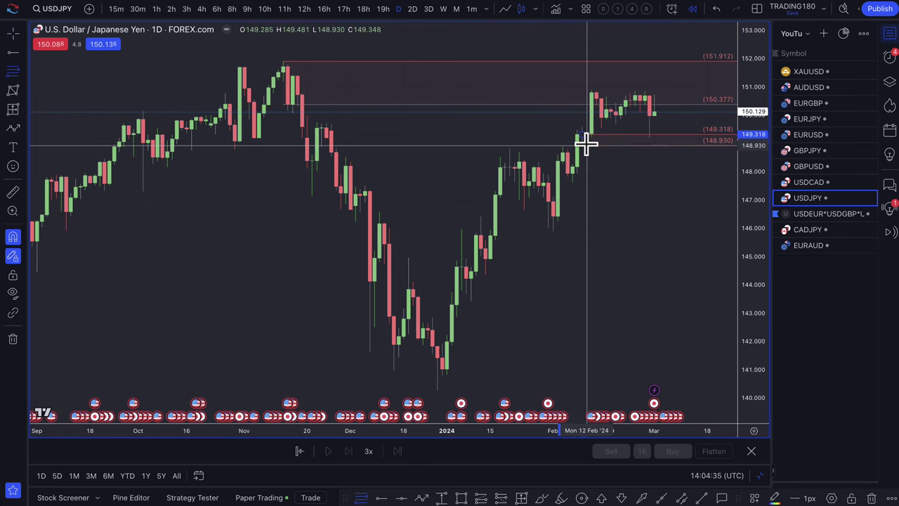
pyautogui.click(586, 144)
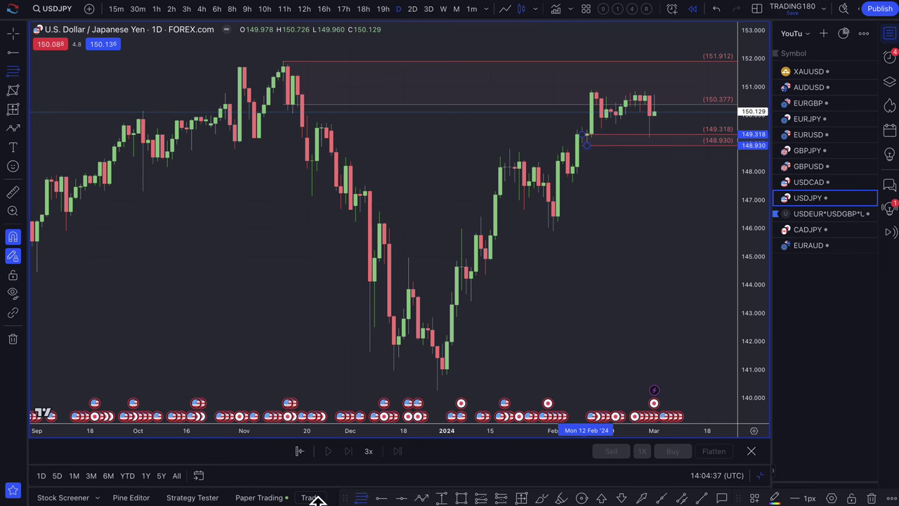
pyautogui.moveTo(349, 500); pyautogui.dragTo(238, 500)
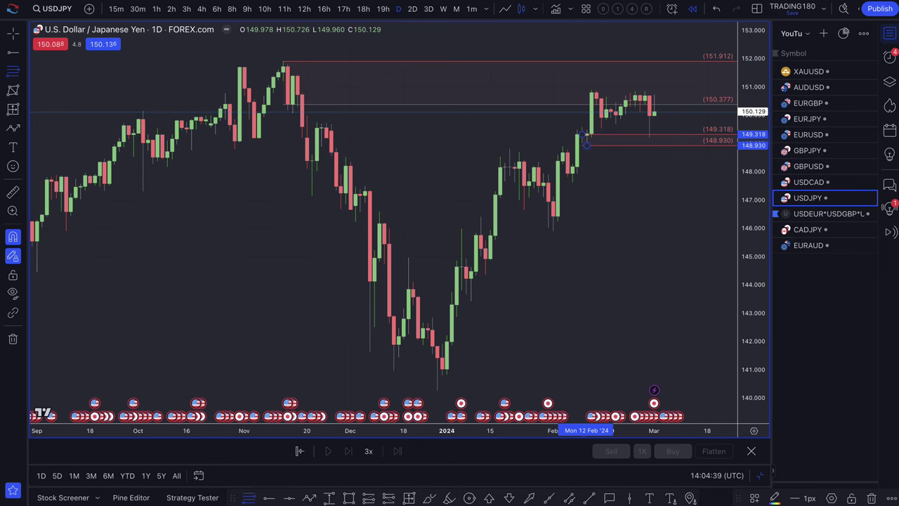
pyautogui.click(754, 492)
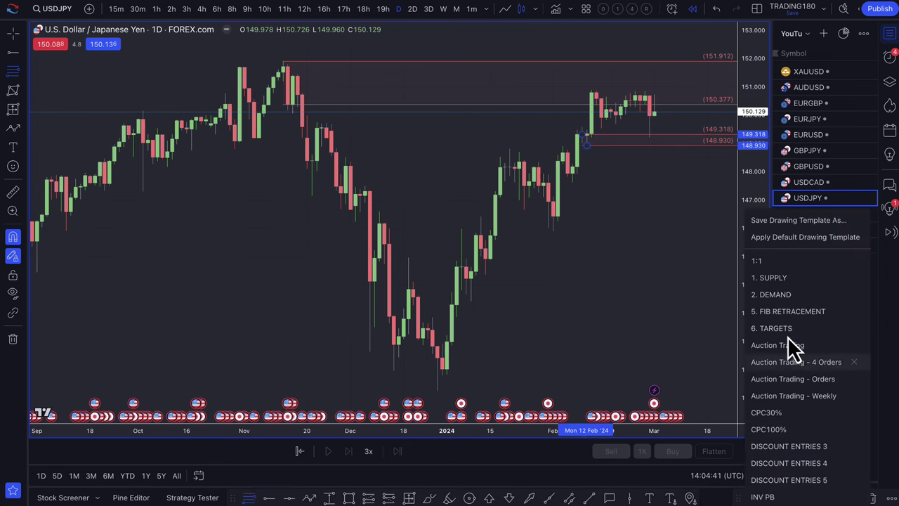
pyautogui.click(792, 294)
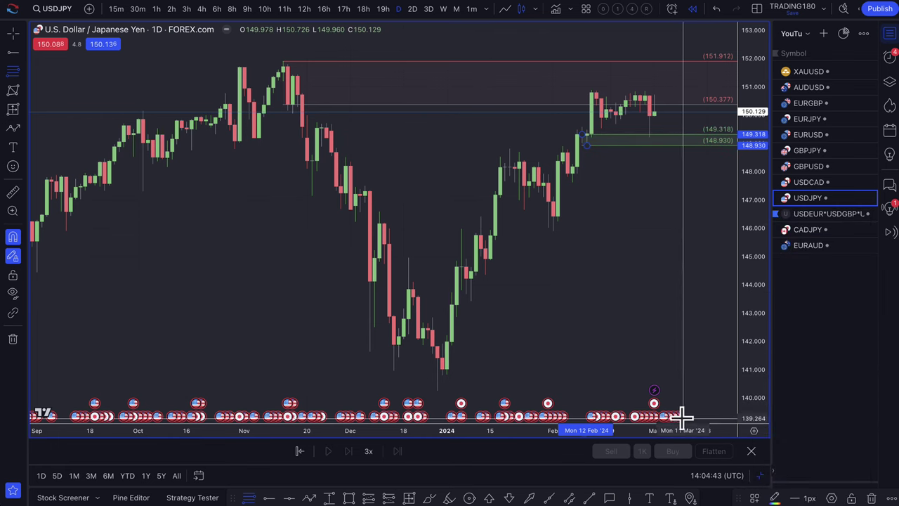
# Add a second USDJPY demand zone from 148.680 down to 147.622 starting at 6 February, in the 2. DEMAND style
pyautogui.click(756, 496)
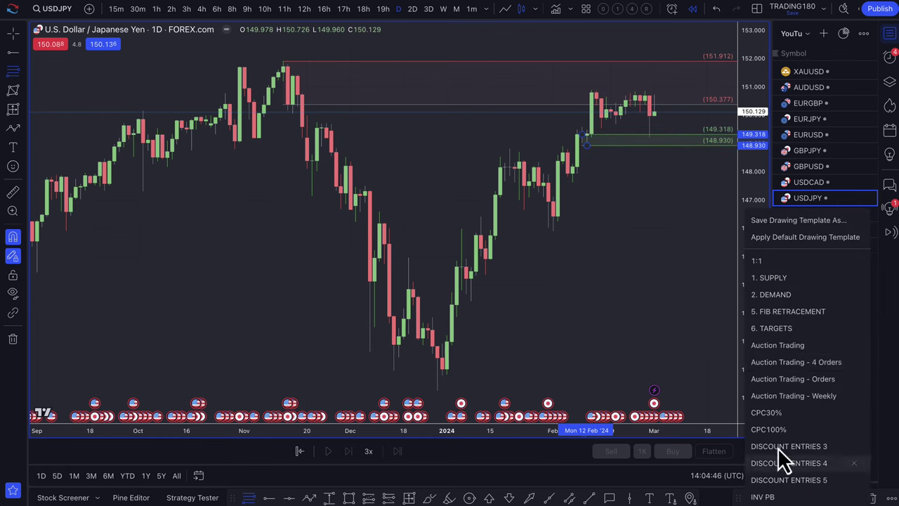
pyautogui.click(783, 295)
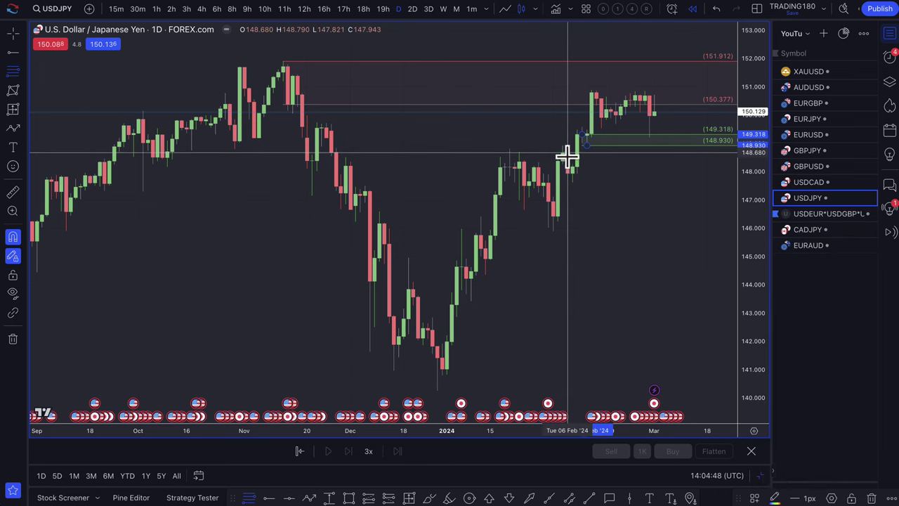
pyautogui.moveTo(568, 163); pyautogui.dragTo(573, 182)
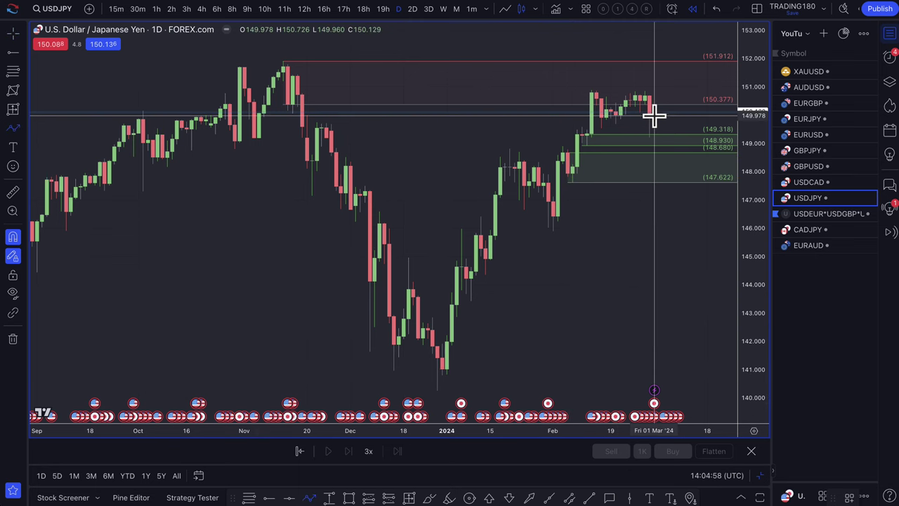
# Draw a USDJPY forecast path from the 1 March candle down to about 147.4, just below the lower demand zone, and up to about 148.4
pyautogui.moveTo(653, 116)
pyautogui.mouseDown()
pyautogui.moveTo(693, 220)
pyautogui.moveTo(608, 221)
pyautogui.moveTo(608, 245)
pyautogui.moveTo(592, 196)
pyautogui.moveTo(604, 245)
pyautogui.mouseUp()
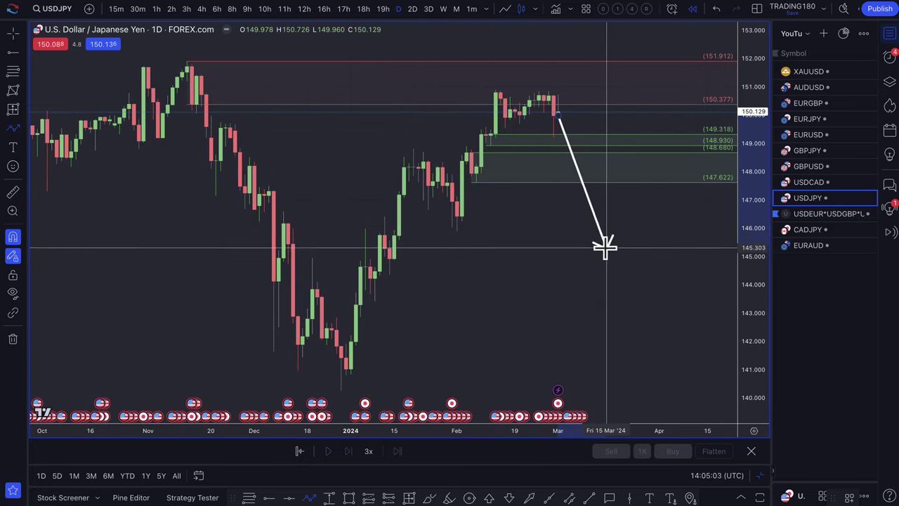
pyautogui.click(587, 187)
pyautogui.click(610, 160)
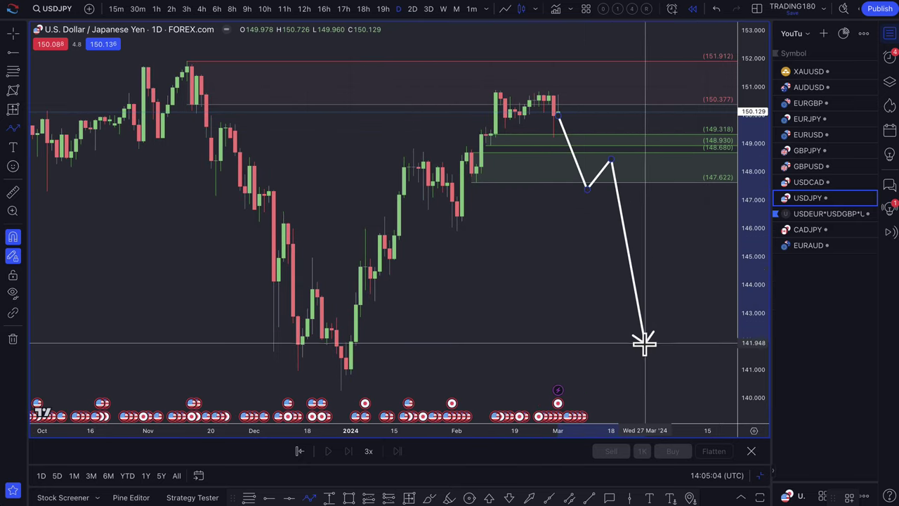
pyautogui.press('Escape')
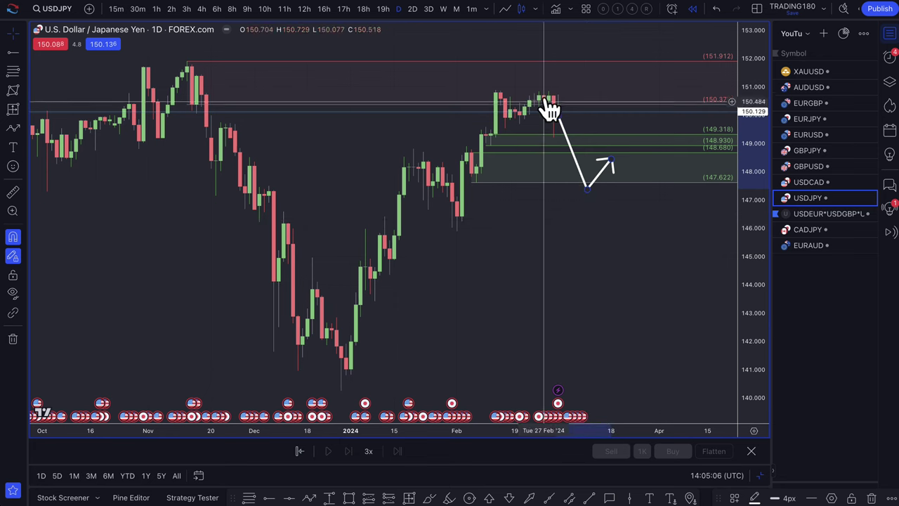
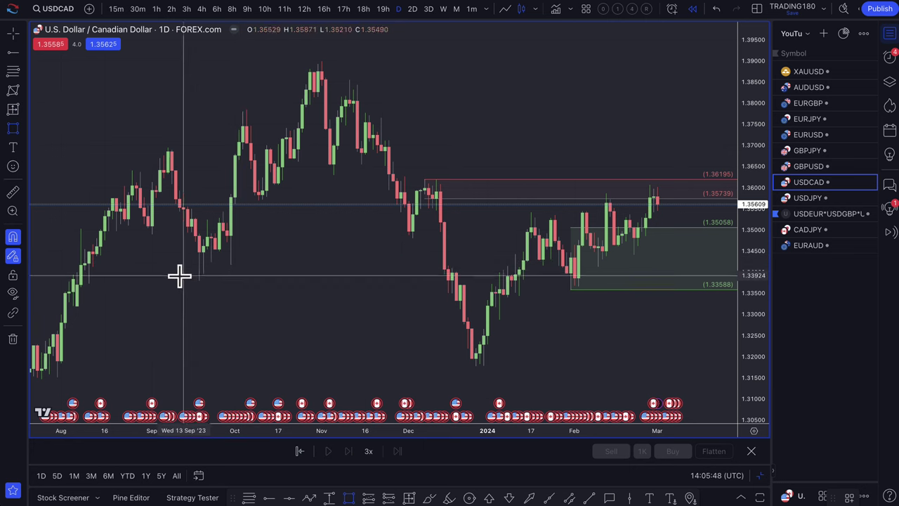
# Mark two USDCAD rectangle bands: 1.33999 to 1.33775 from early September 2023, and 1.34411 to 1.34303 from 12 February
pyautogui.moveTo(163, 274); pyautogui.dragTo(166, 281)
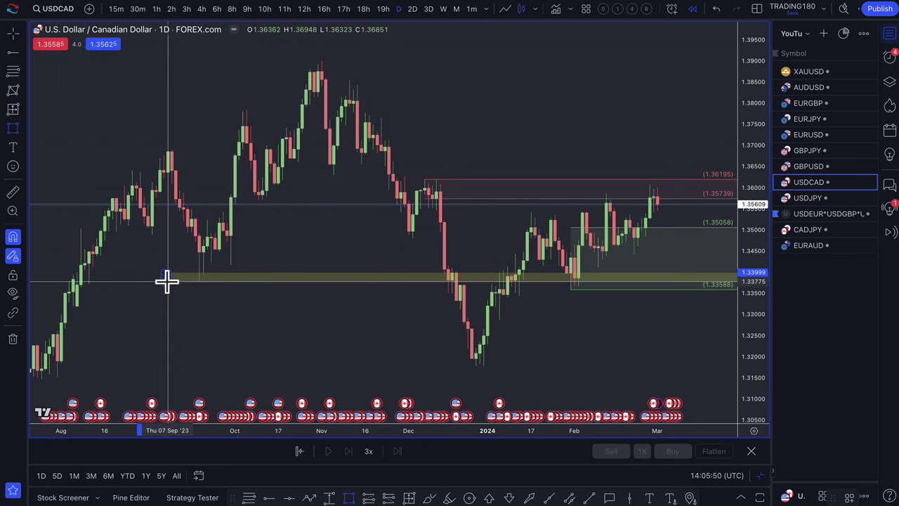
pyautogui.scroll(3, 570, 246)
pyautogui.scroll(2, 566, 246)
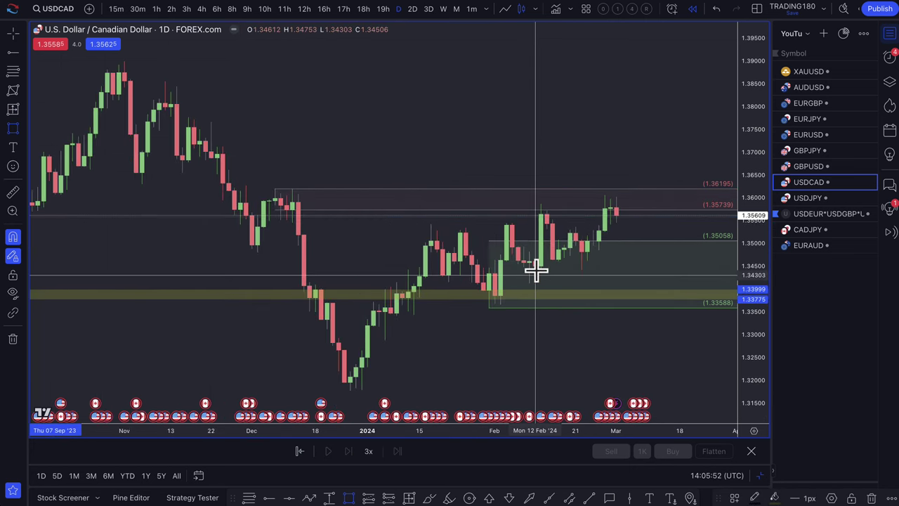
pyautogui.moveTo(535, 271)
pyautogui.mouseDown()
pyautogui.moveTo(572, 265)
pyautogui.moveTo(581, 274)
pyautogui.mouseUp()
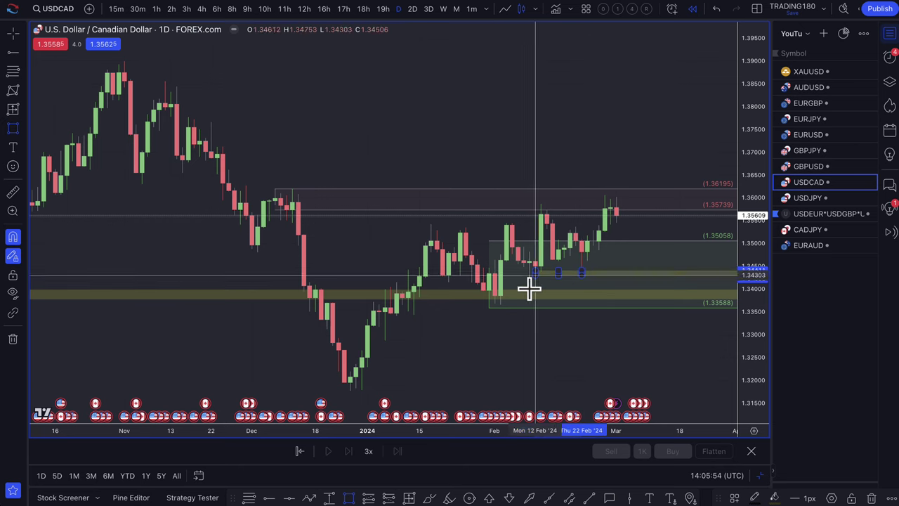
pyautogui.scroll(2, 562, 289)
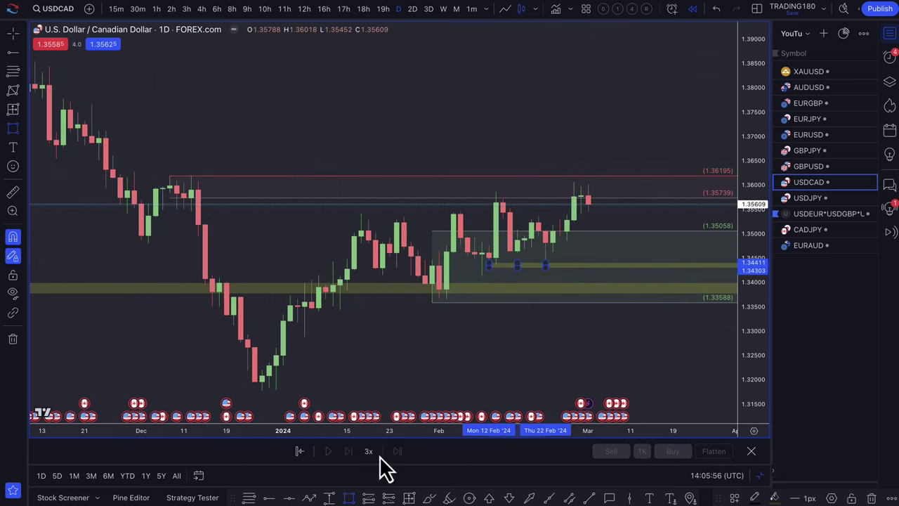
# Draw a USDCAD forecast path from the 1 March close down to about 1.343 at the upper yellow band
pyautogui.click(309, 497)
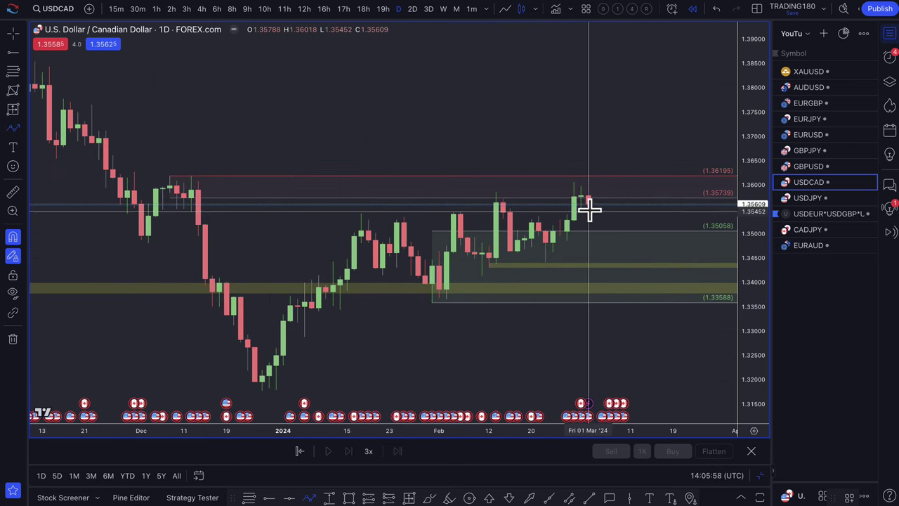
pyautogui.moveTo(588, 204); pyautogui.dragTo(609, 266)
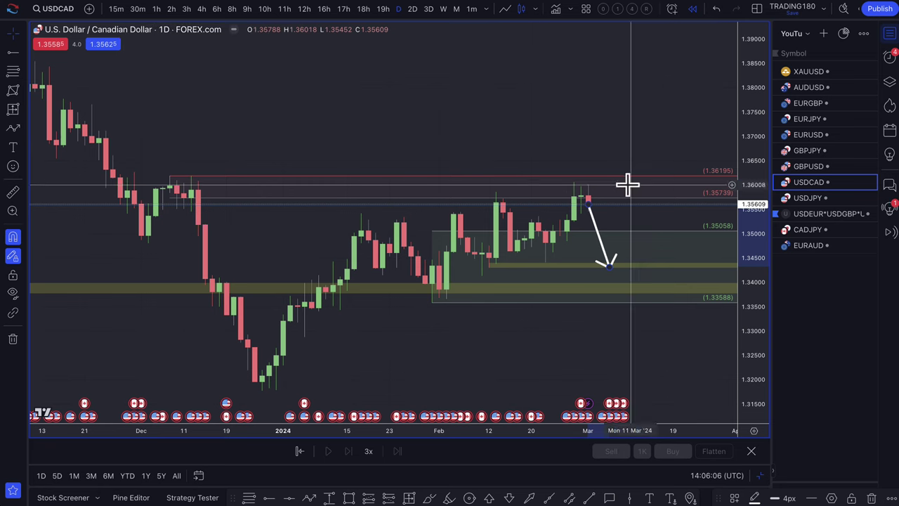
pyautogui.scroll(-3, 562, 266)
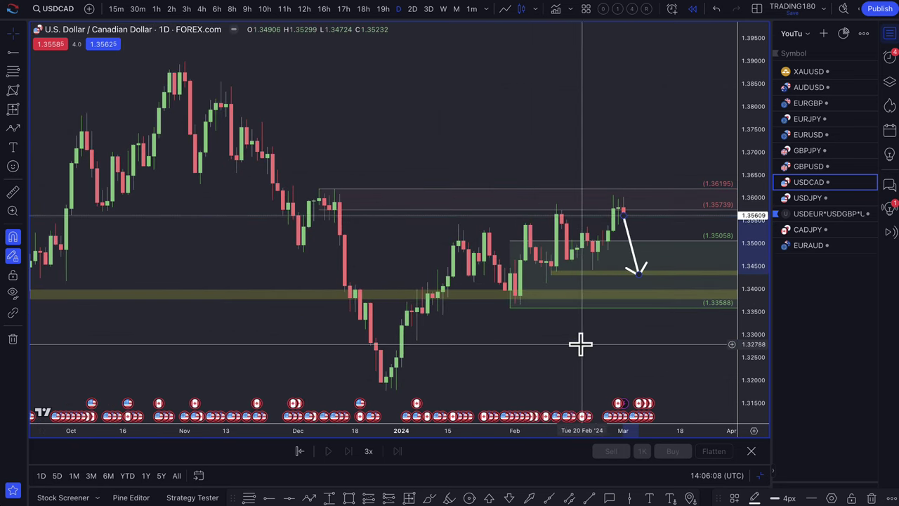
pyautogui.scroll(-1, 580, 345)
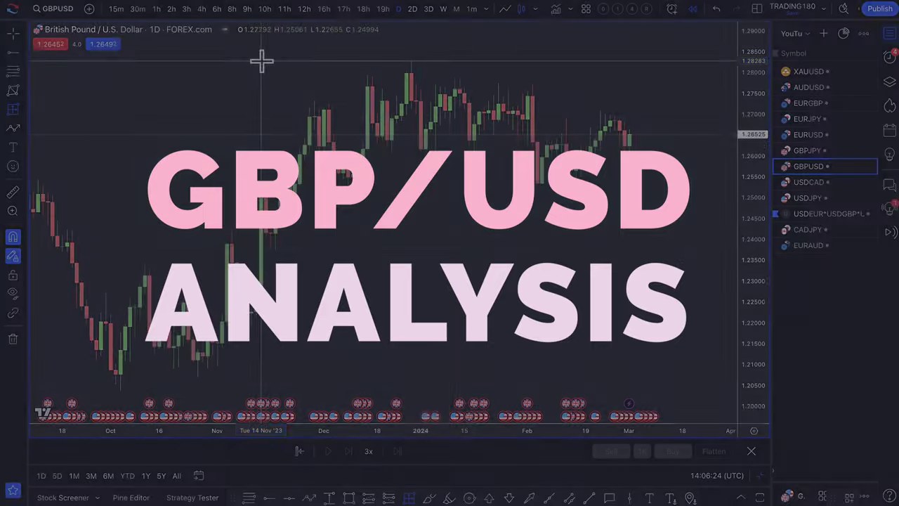
# Mark the GBPUSD range with a date and price range from 1.28283 on 14 November 2023 to 1.24984 on 8 March 2024
pyautogui.keyDown('shift'); pyautogui.click(261, 61); pyautogui.keyUp('shift')
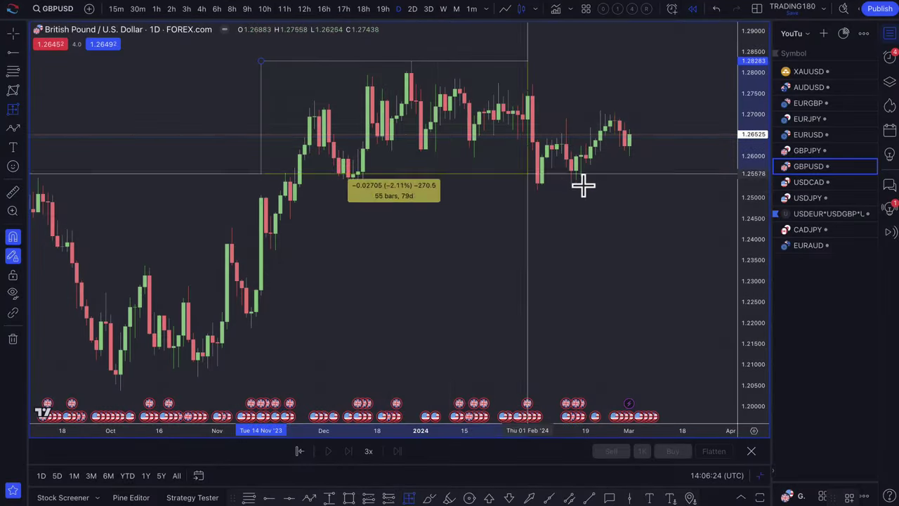
pyautogui.click(652, 197)
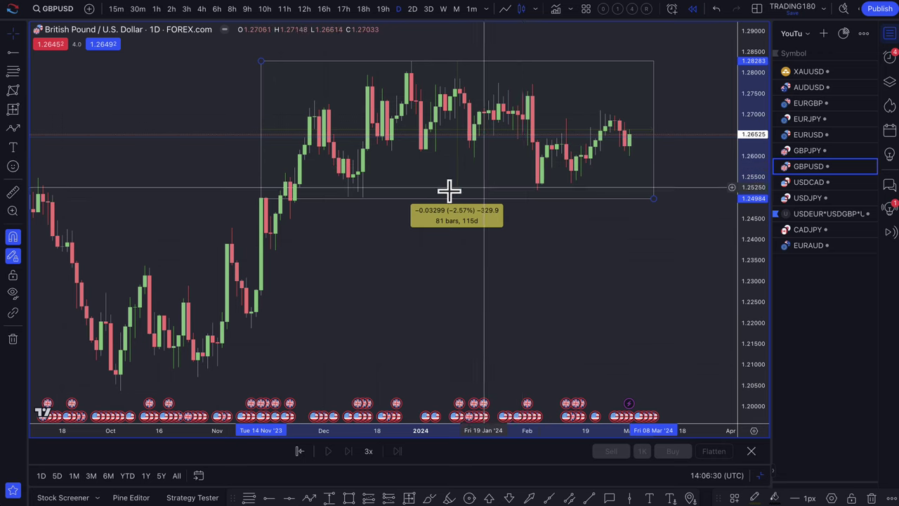
pyautogui.scroll(1, 363, 187)
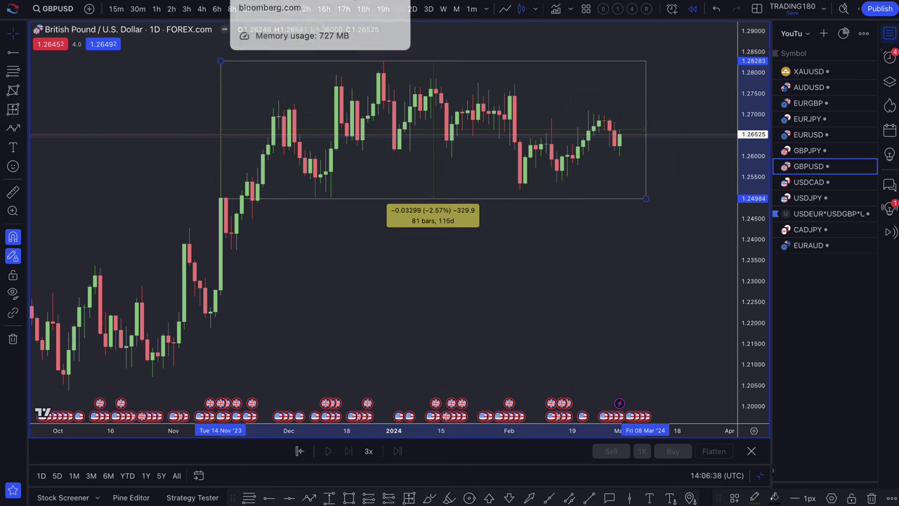
# Switch to the Bloomberg article on the Bank of England economist's rate-cut comments, read its highlighted passages, and return to the GBPUSD chart
pyautogui.click(239, 0)
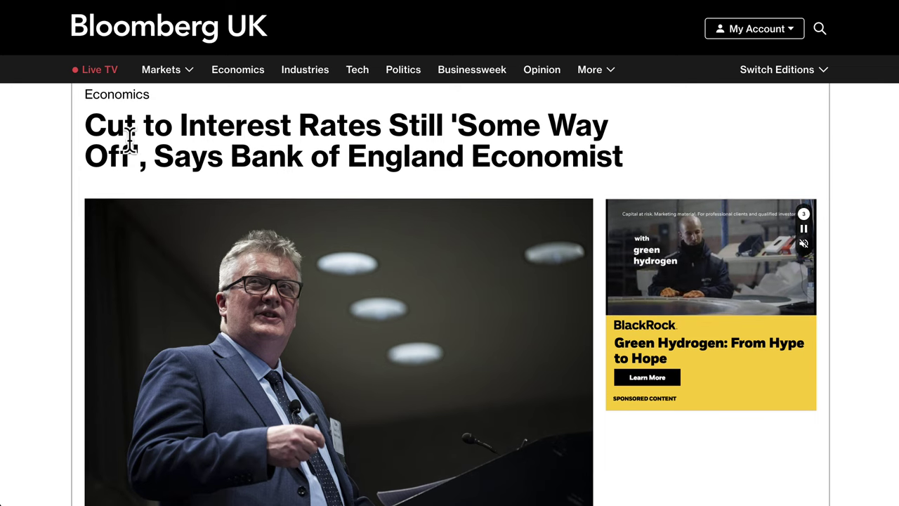
pyautogui.moveTo(88, 128); pyautogui.dragTo(602, 155)
pyautogui.scroll(-4, 592, 260)
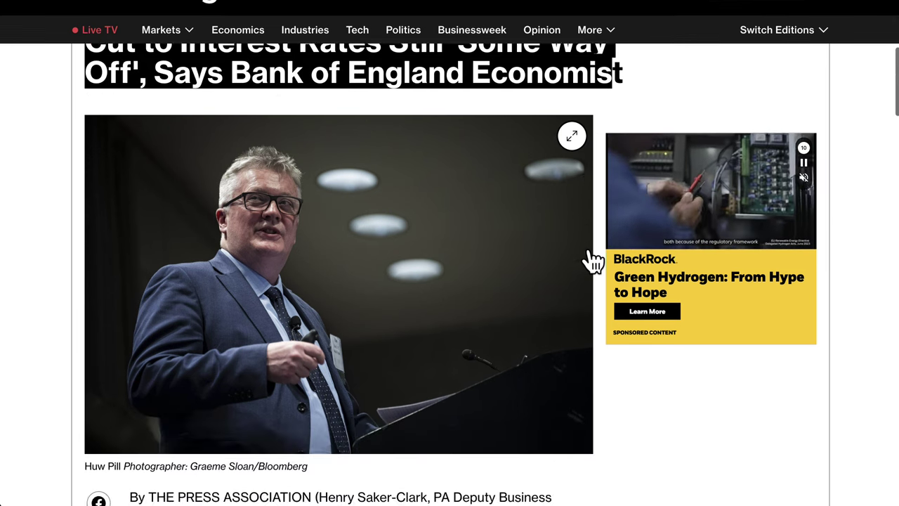
pyautogui.scroll(-3, 445, 375)
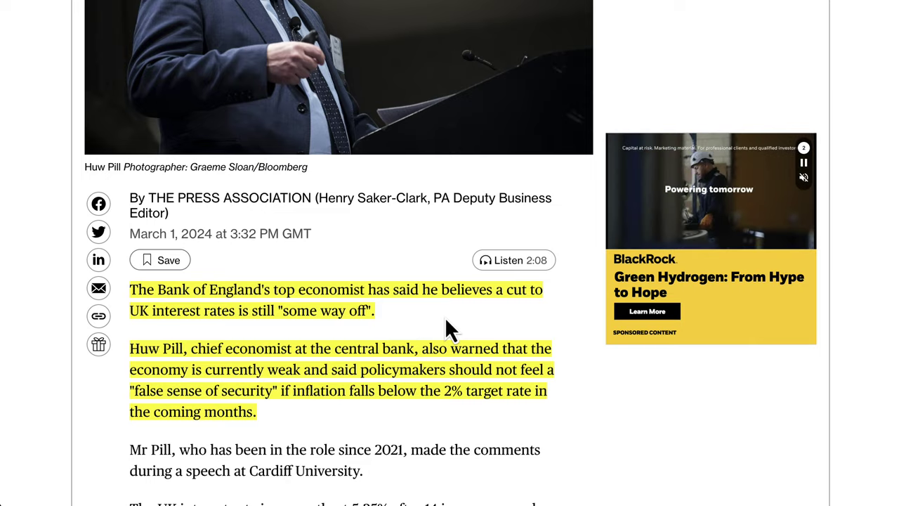
pyautogui.scroll(-5, 446, 321)
pyautogui.click(447, 324)
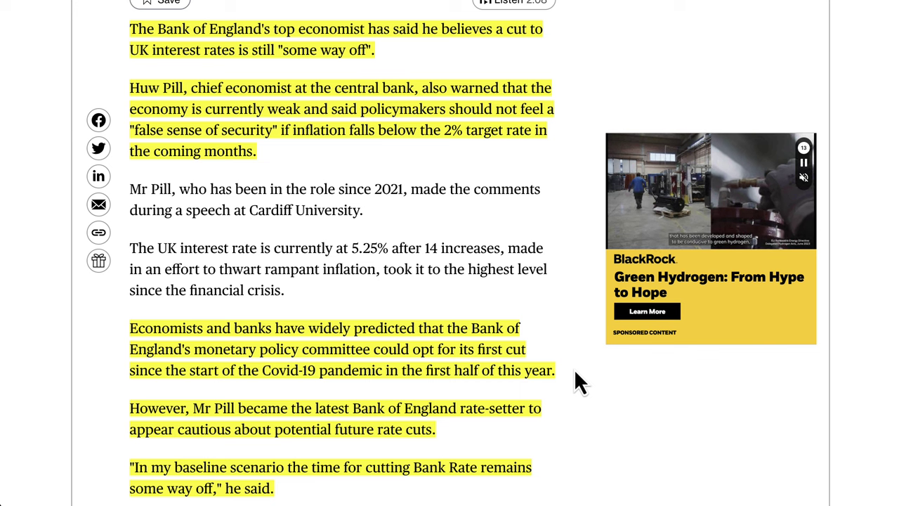
pyautogui.scroll(-1, 575, 372)
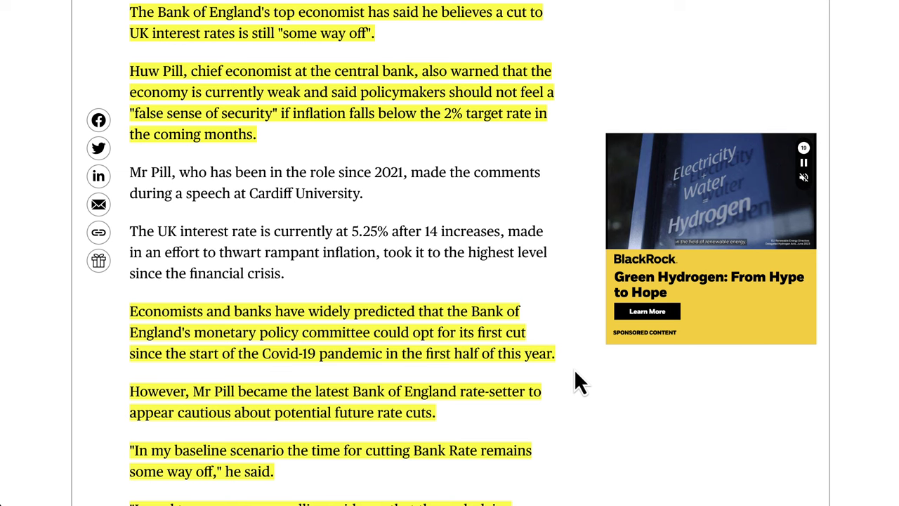
pyautogui.scroll(-1, 575, 372)
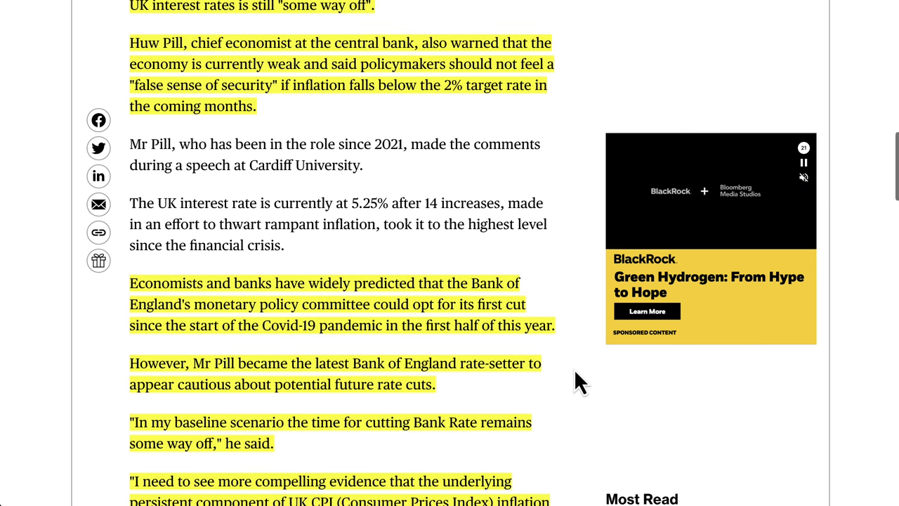
pyautogui.scroll(-1, 575, 372)
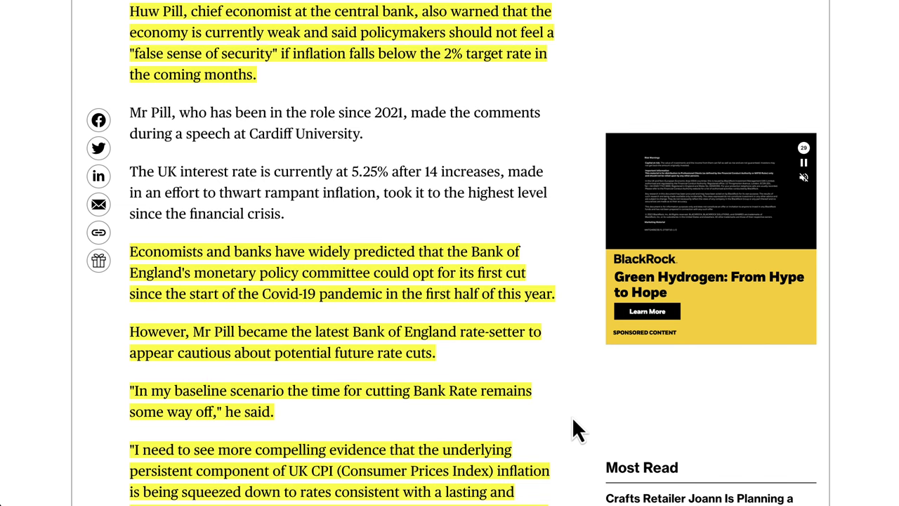
pyautogui.scroll(-1, 573, 421)
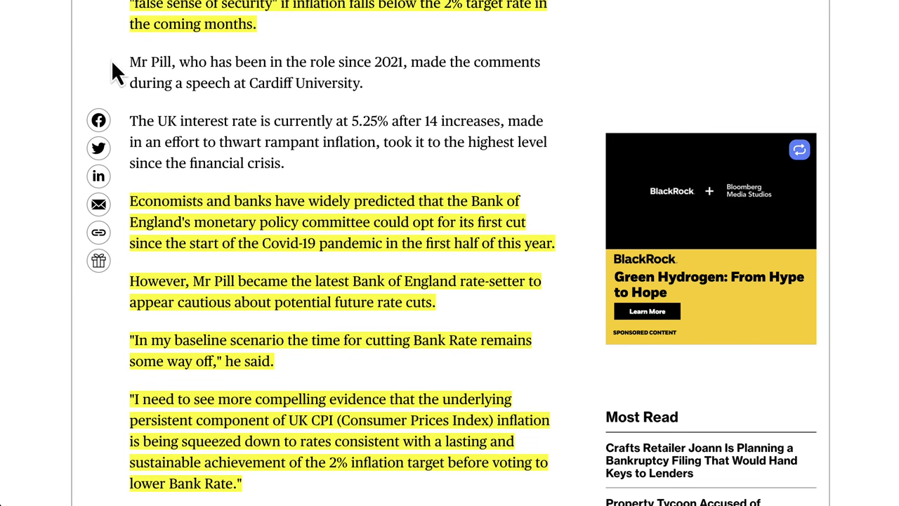
pyautogui.click(105, 2)
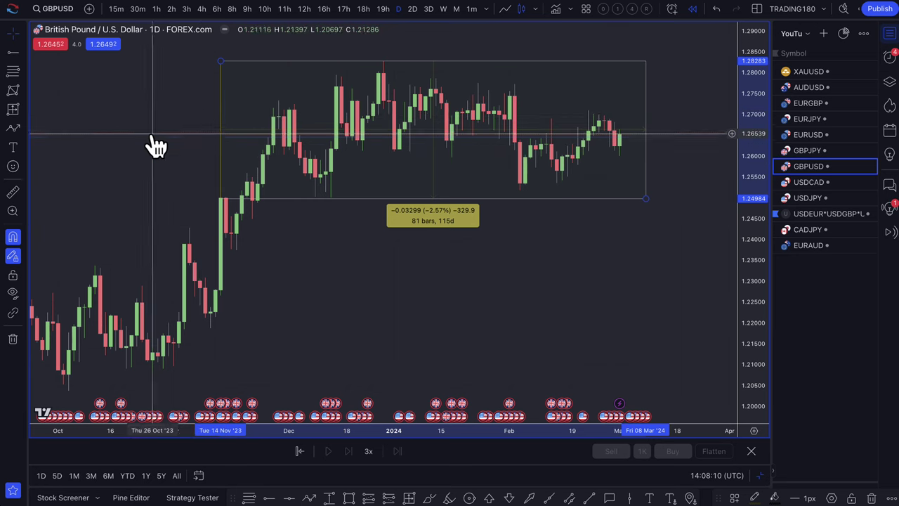
# Draw an upward arrow path in the empty area before the GBPUSD range, from about 1.268 to about 1.281
pyautogui.click(12, 131)
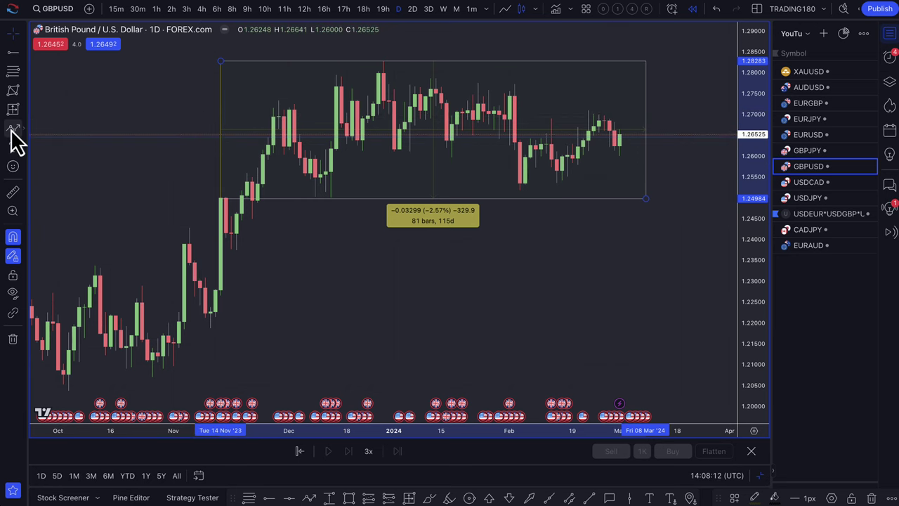
pyautogui.click(101, 123)
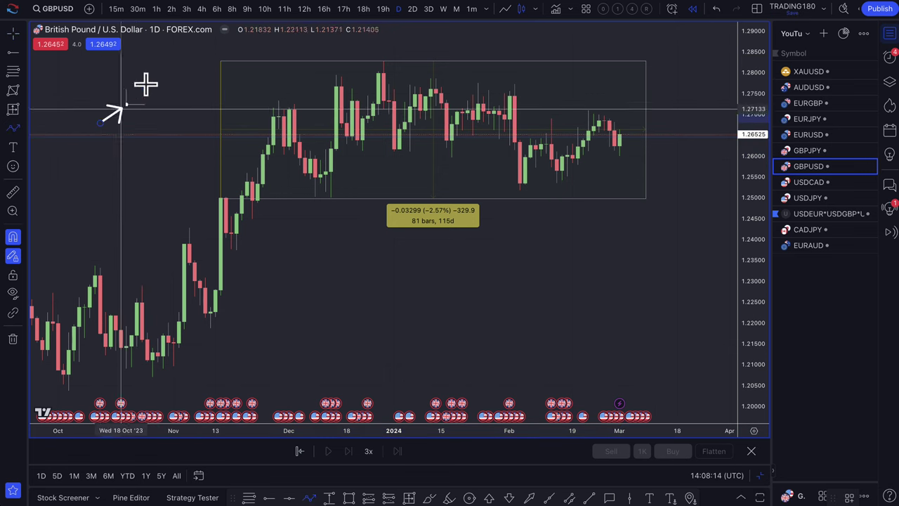
pyautogui.click(144, 74)
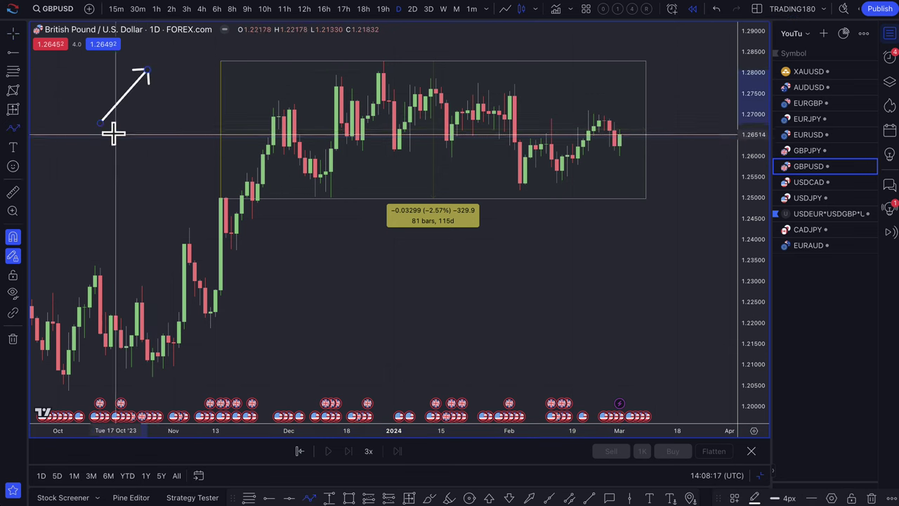
# Draw a downward arrow in the empty area before the GBPUSD range, down to about 1.251, and remove both illustration arrows
pyautogui.click(105, 133)
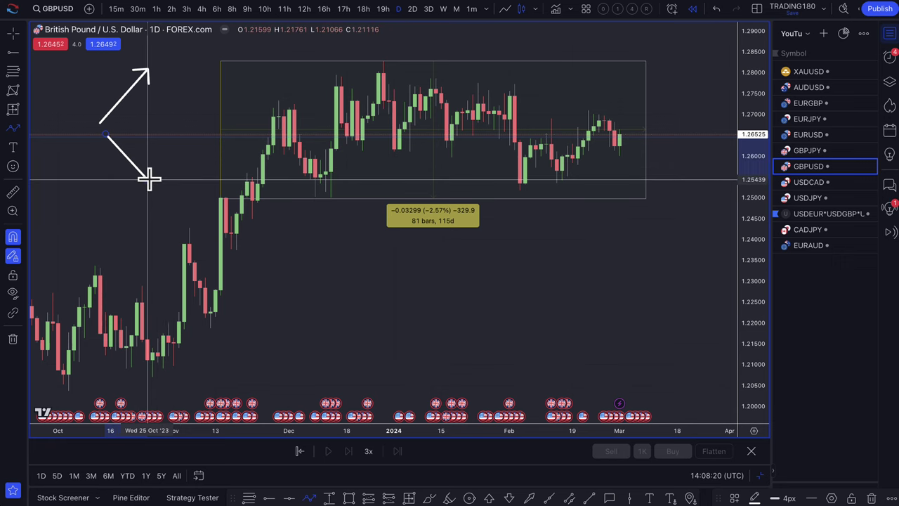
pyautogui.moveTo(147, 70)
pyautogui.mouseDown()
pyautogui.moveTo(147, 170)
pyautogui.moveTo(146, 151)
pyautogui.moveTo(162, 193)
pyautogui.mouseUp()
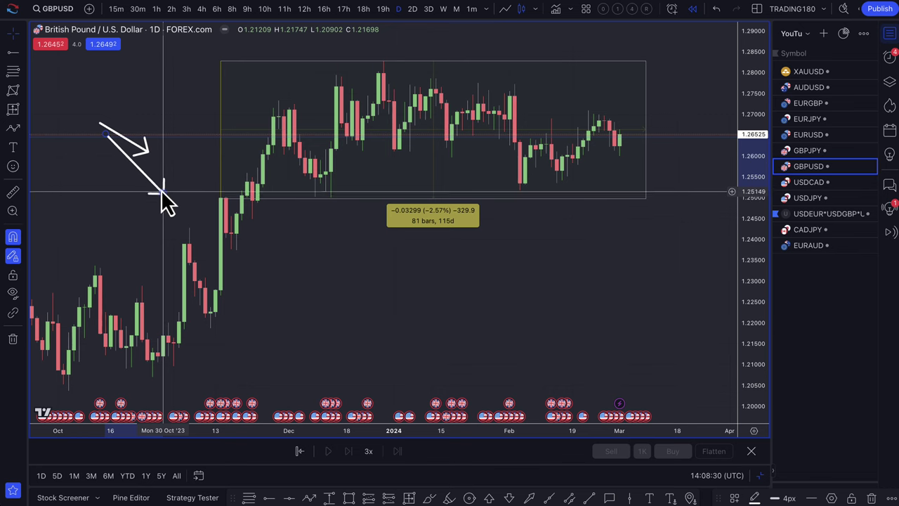
pyautogui.hotkey('ctrl', 'z')
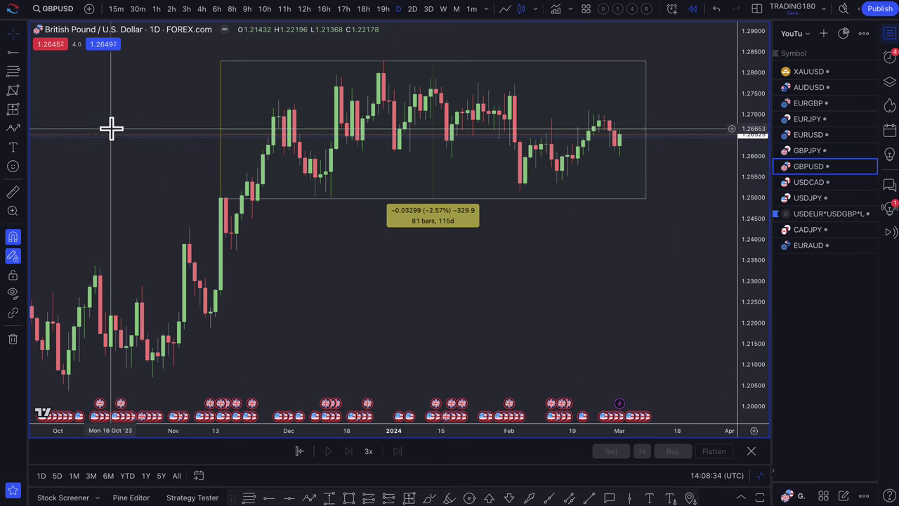
# Draw a GBPUSD forecast path from the 1 March candle down to about 1.252, turning up to about 1.277 on 8 March
pyautogui.click(12, 129)
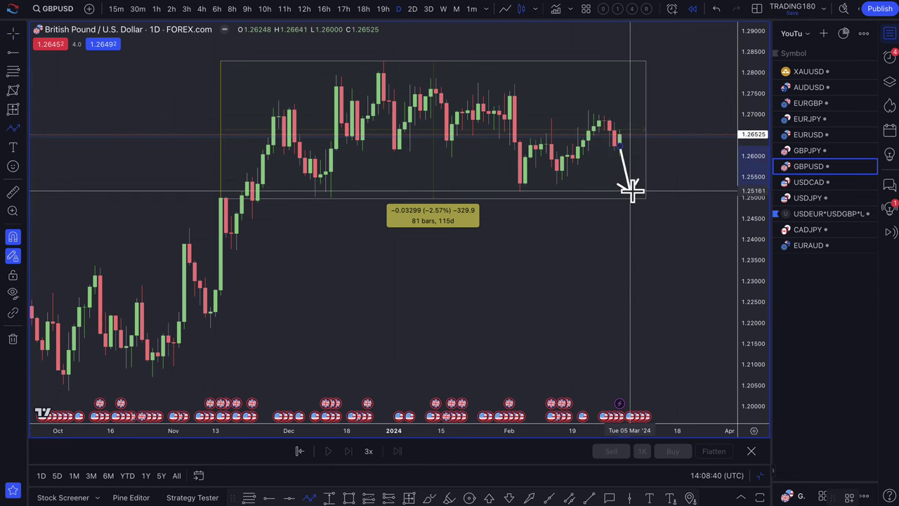
pyautogui.click(631, 189)
pyautogui.doubleClick(645, 89)
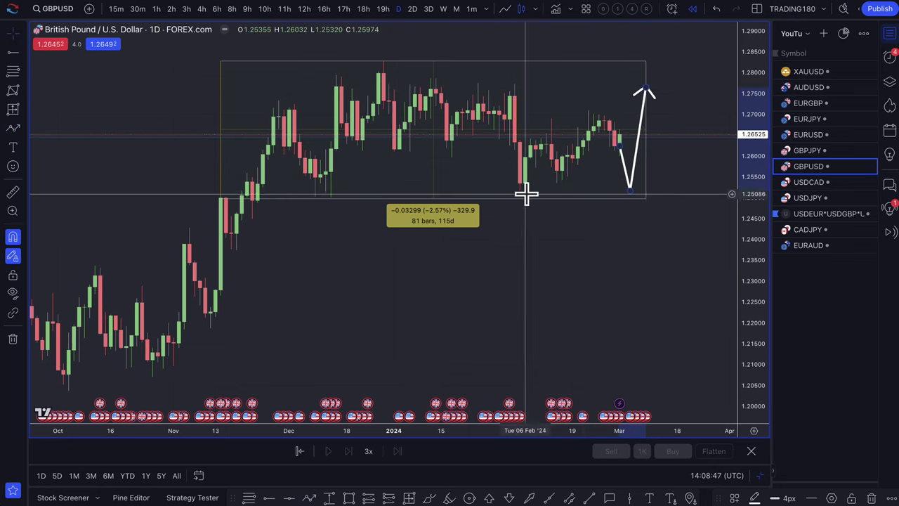
pyautogui.rightClick(582, 175)
pyautogui.press('Escape')
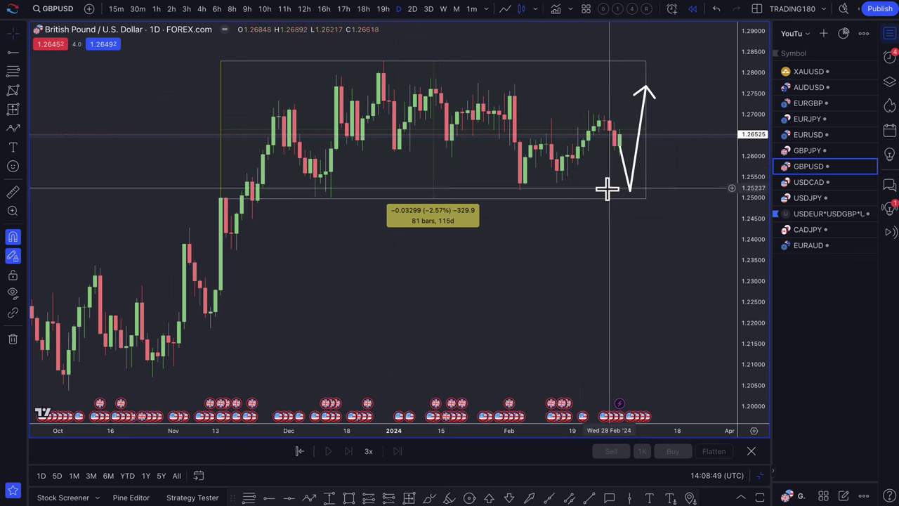
# Mark a green GBPUSD demand zone from 1.25625 at the 13 December open down to 1.24492, starting on 22 November
pyautogui.scroll(2, 622, 153)
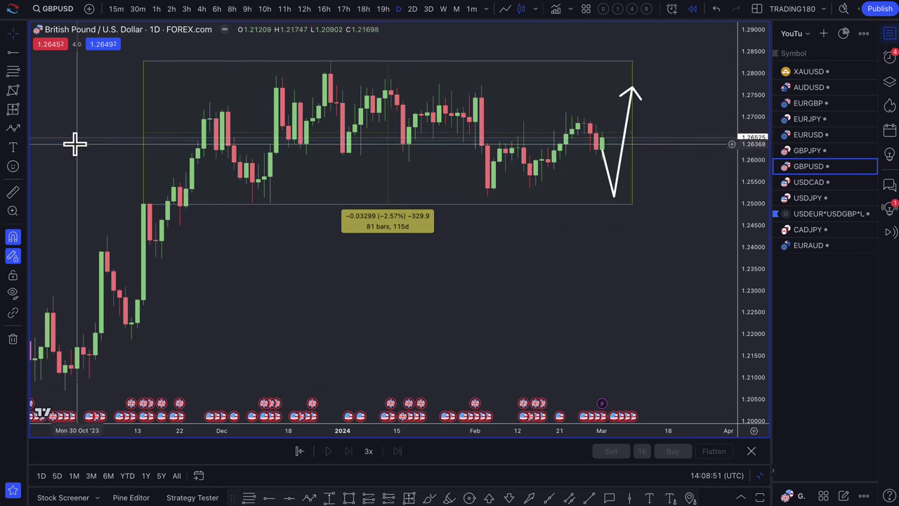
pyautogui.click(12, 71)
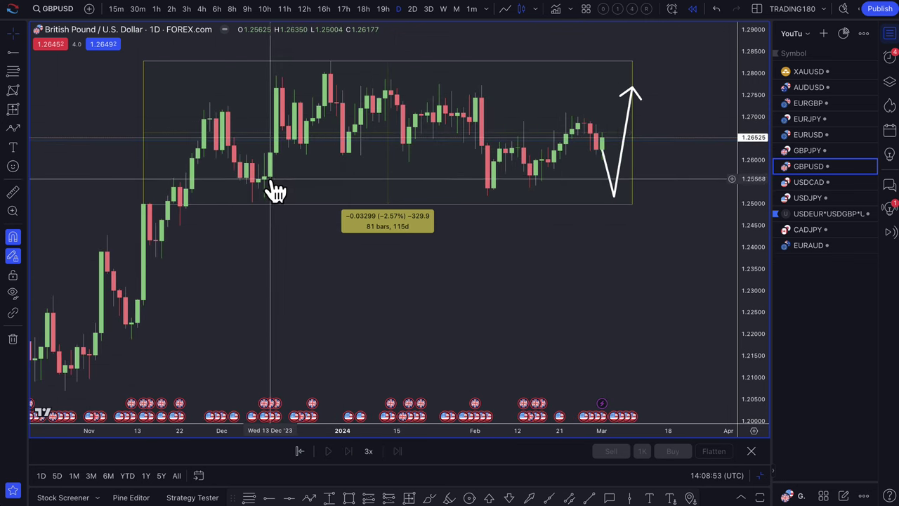
pyautogui.click(269, 176)
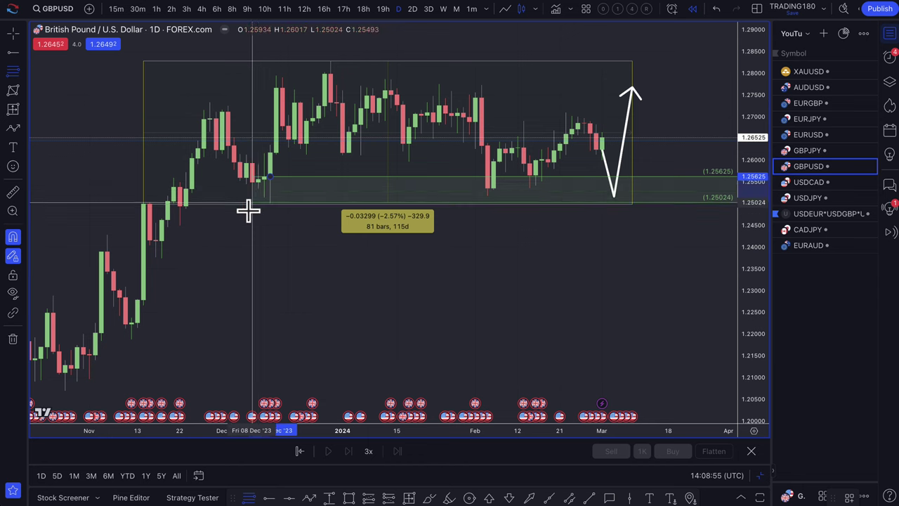
pyautogui.click(246, 210)
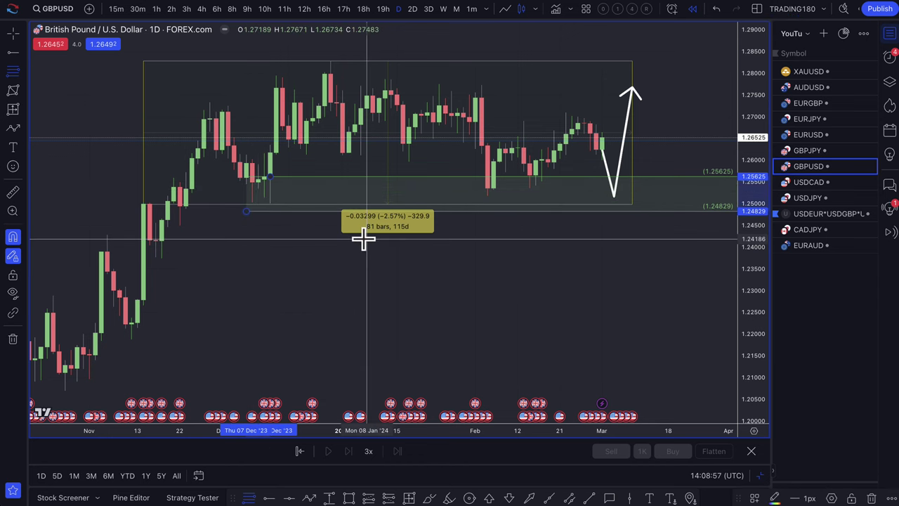
pyautogui.moveTo(246, 213); pyautogui.dragTo(181, 227)
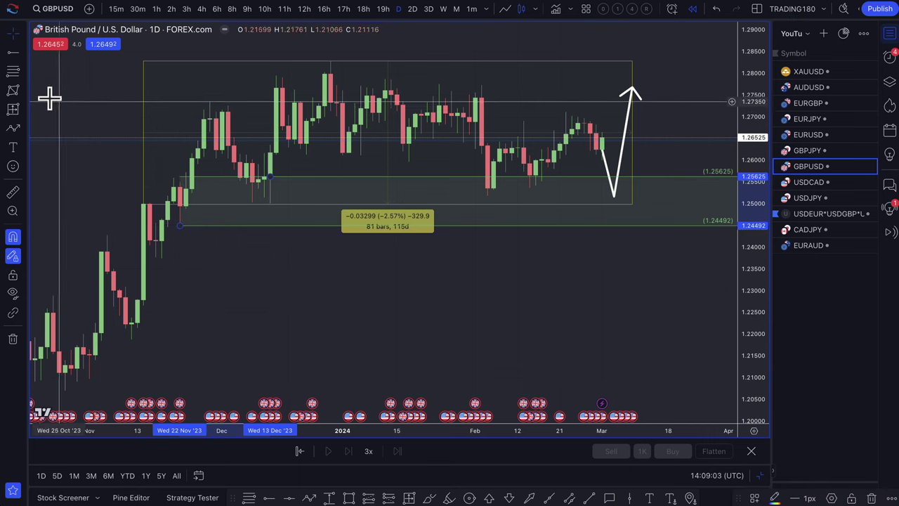
# Mark a GBPUSD supply zone from 1.26883 at the 1 February open up to 1.28278, coloured with the red template
pyautogui.click(475, 117)
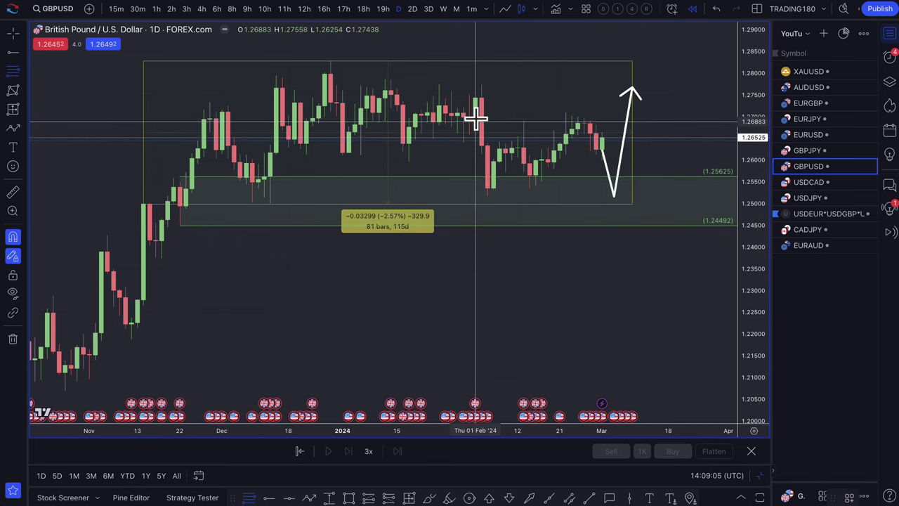
pyautogui.click(327, 64)
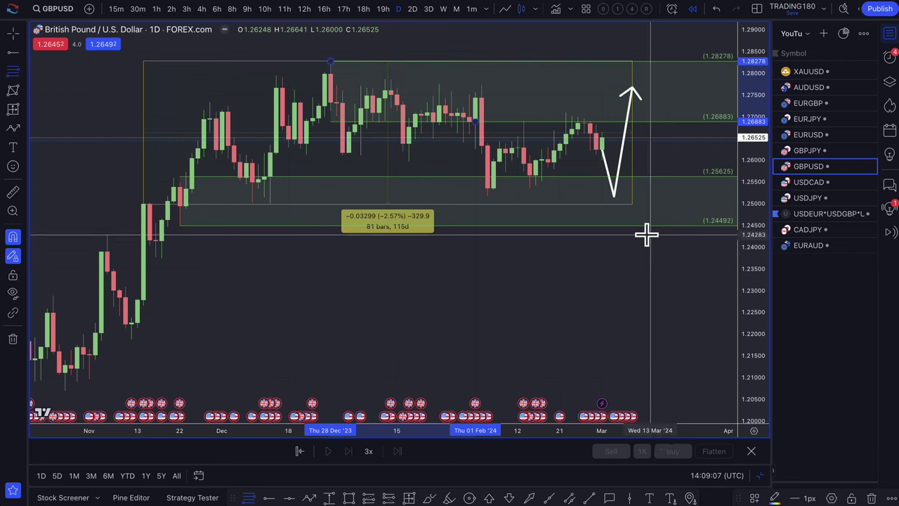
pyautogui.click(755, 497)
pyautogui.click(779, 278)
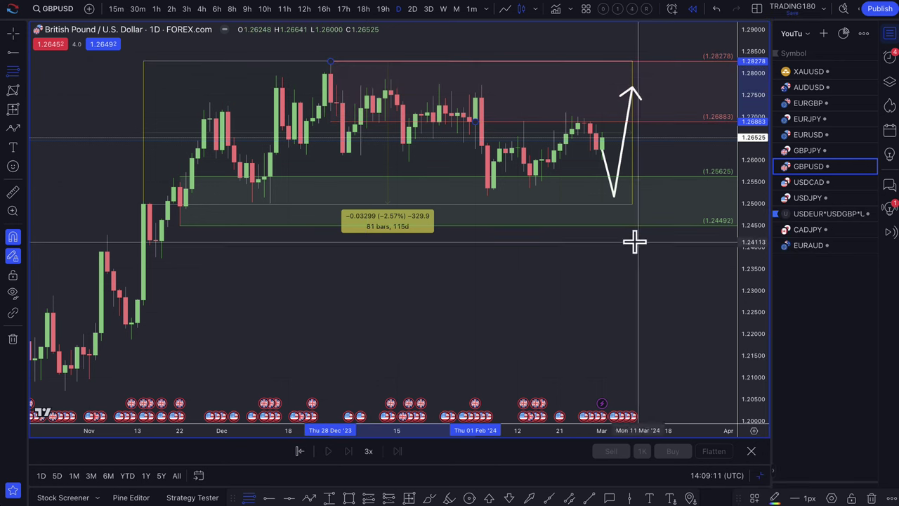
pyautogui.doubleClick(642, 87)
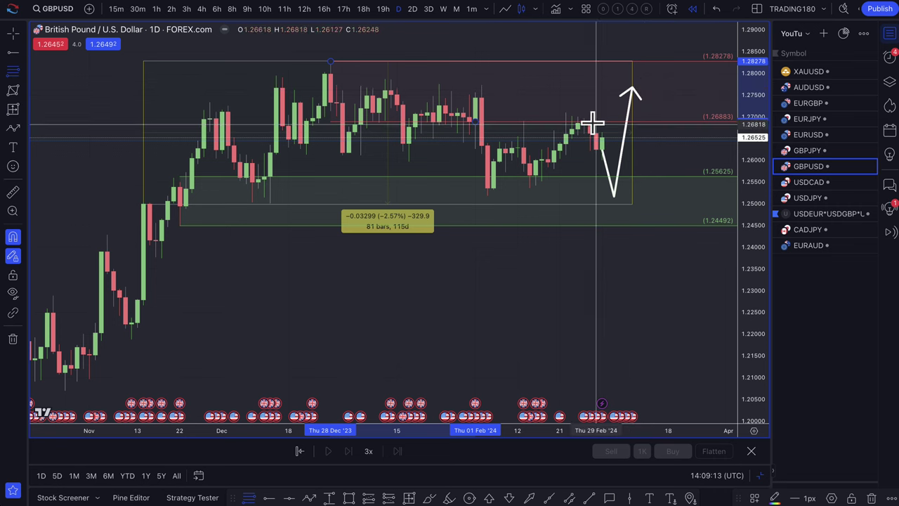
# Switch to the GBPJPY chart and mark a red supply zone from 190.627 to 191.321 on the 26 February candle
pyautogui.click(826, 152)
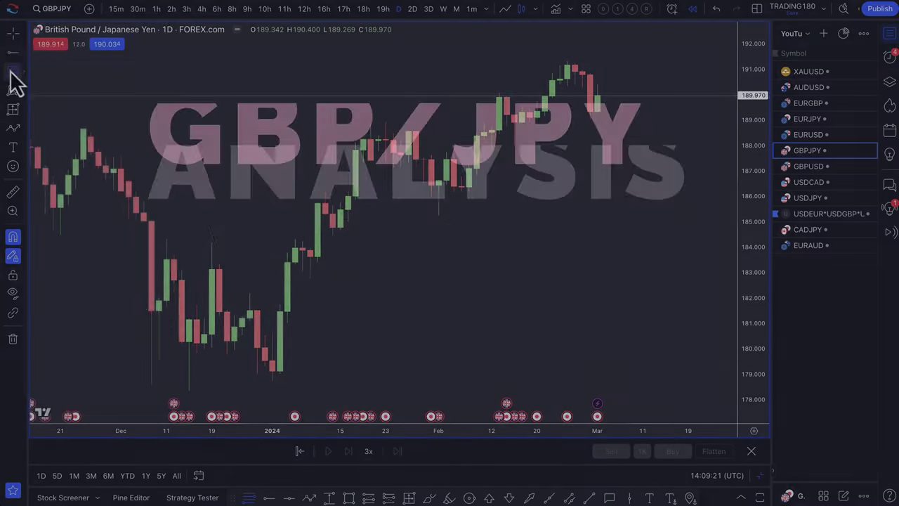
pyautogui.click(14, 73)
pyautogui.click(568, 76)
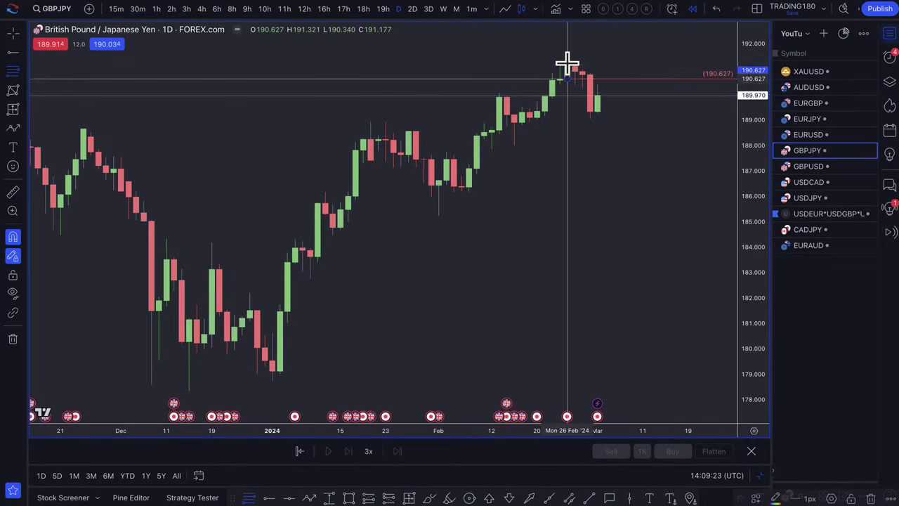
pyautogui.click(568, 61)
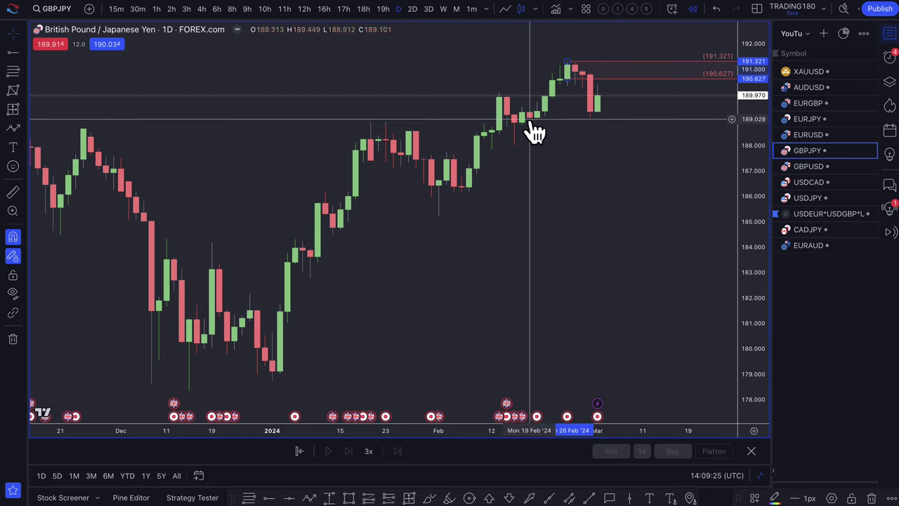
# Mark two green GBPJPY demand zones, one from 189.313 down to 188.009 and one from 186.388 down to 184.480
pyautogui.click(13, 72)
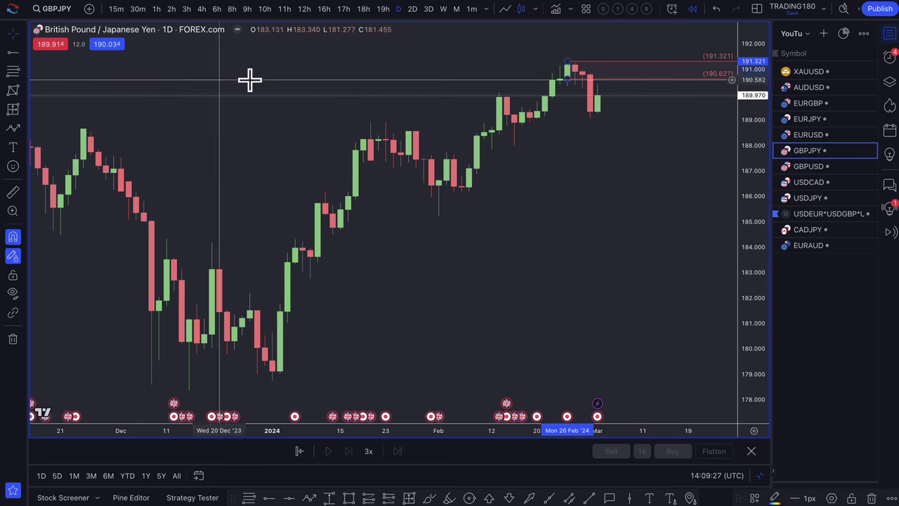
pyautogui.click(529, 112)
pyautogui.click(514, 145)
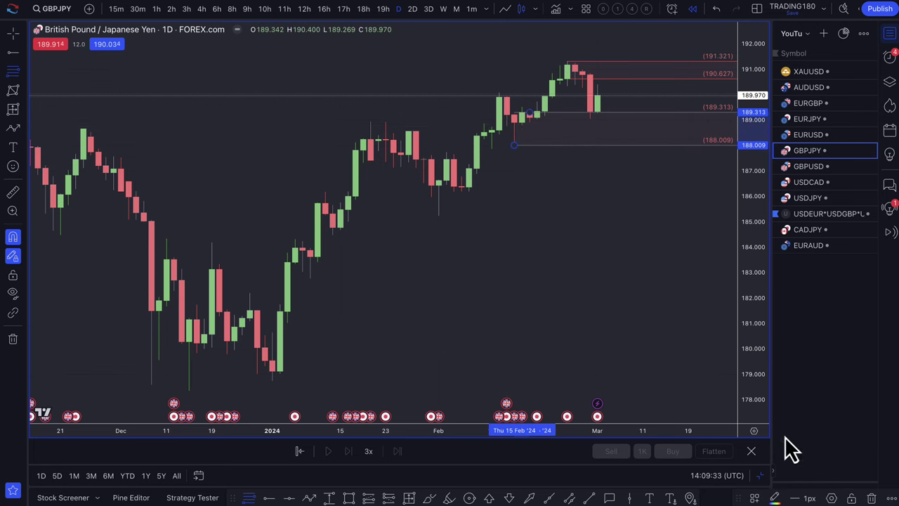
pyautogui.click(754, 497)
pyautogui.click(775, 294)
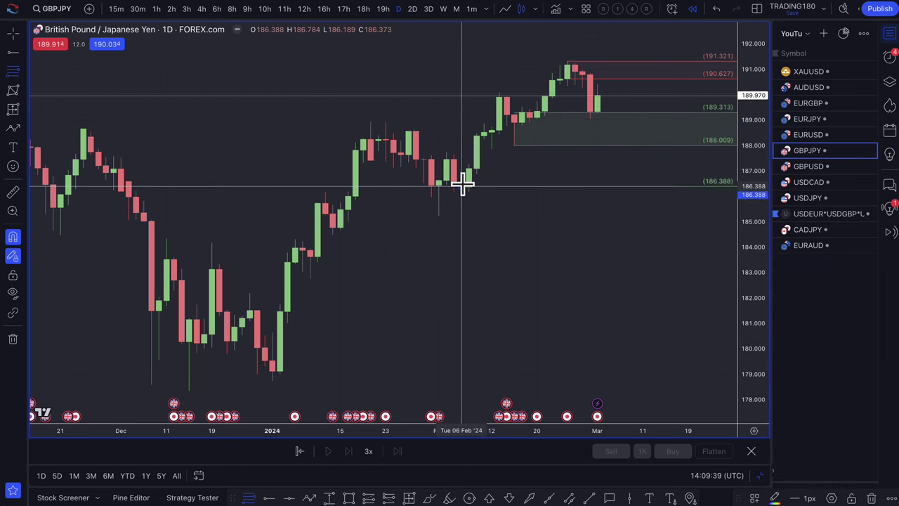
pyautogui.click(332, 234)
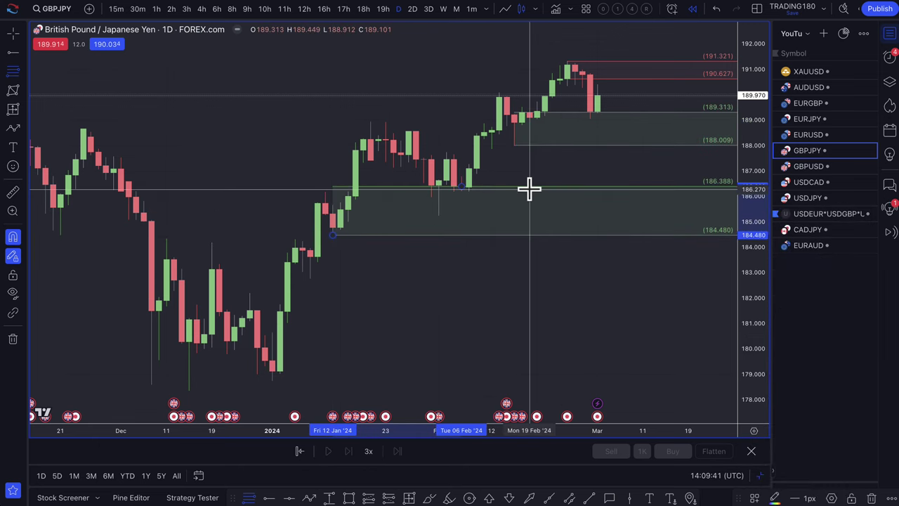
# Draw a GBPJPY forecast path from the 1 March close up to about 191.2 and down to about 189.3 at the upper demand zone
pyautogui.click(309, 497)
pyautogui.click(598, 95)
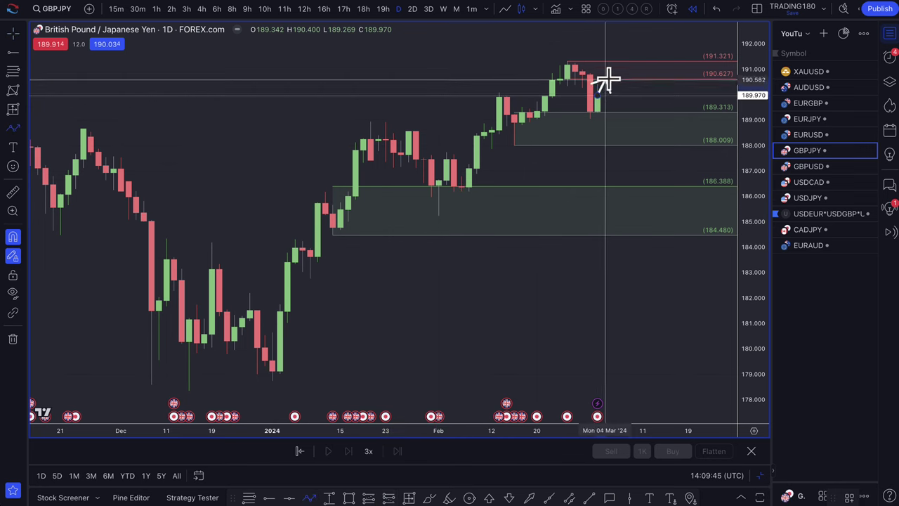
pyautogui.click(615, 68)
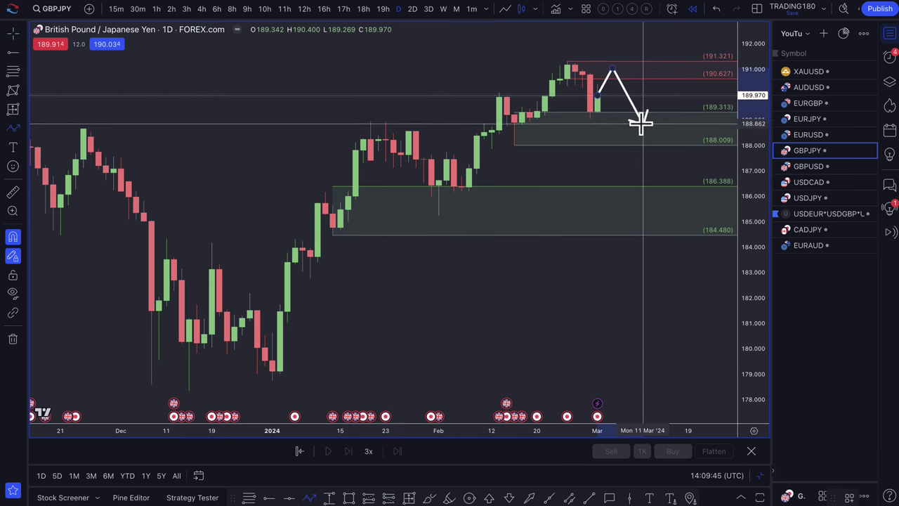
pyautogui.scroll(5, 637, 125)
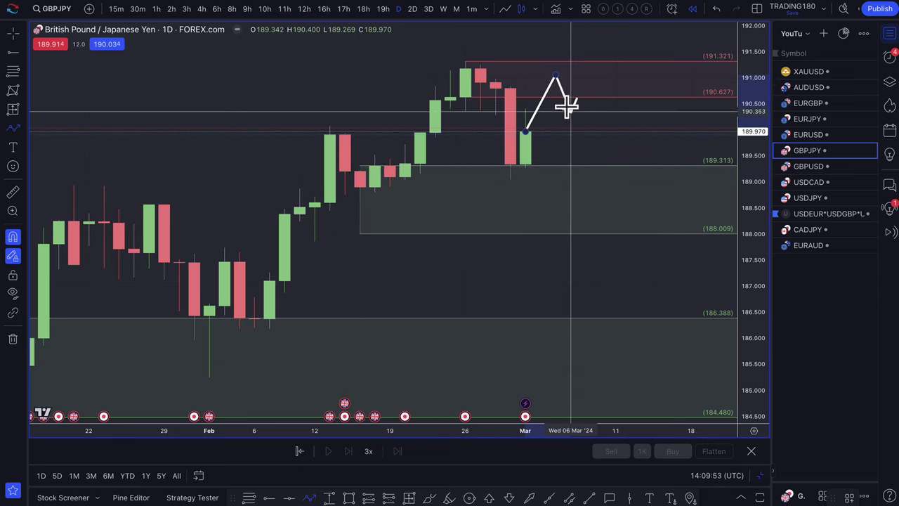
pyautogui.doubleClick(601, 166)
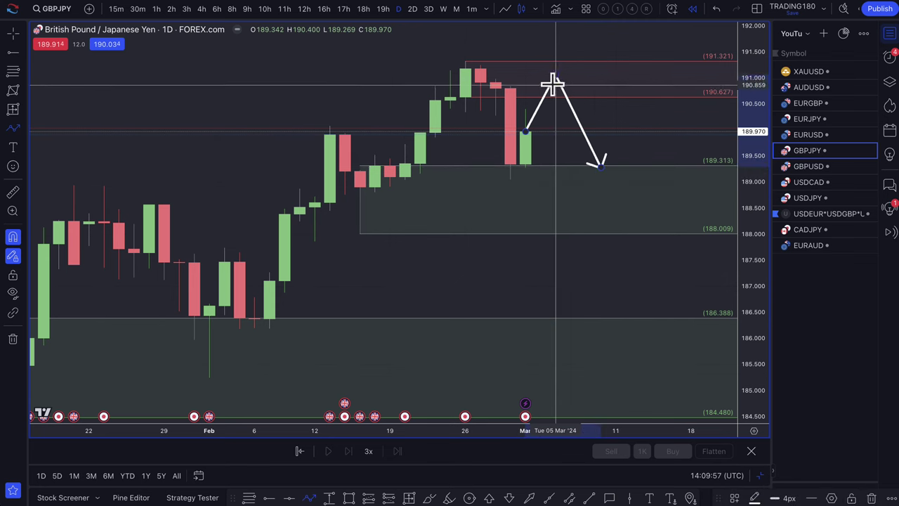
pyautogui.moveTo(556, 78)
pyautogui.mouseDown()
pyautogui.moveTo(556, 48)
pyautogui.moveTo(555, 68)
pyautogui.mouseUp()
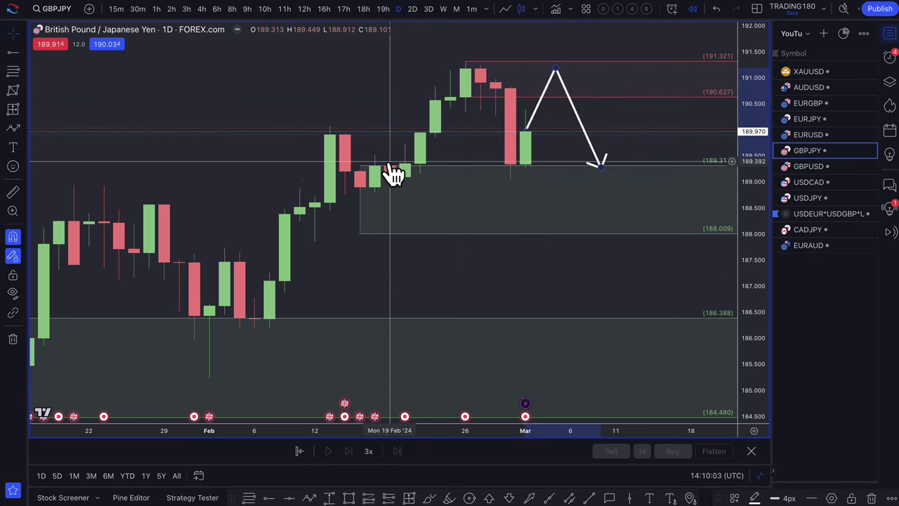
# Draw an alternative GBPJPY path from the 1 March open down to about 188.4 inside the demand zone, turning up to about 189.3
pyautogui.click(526, 163)
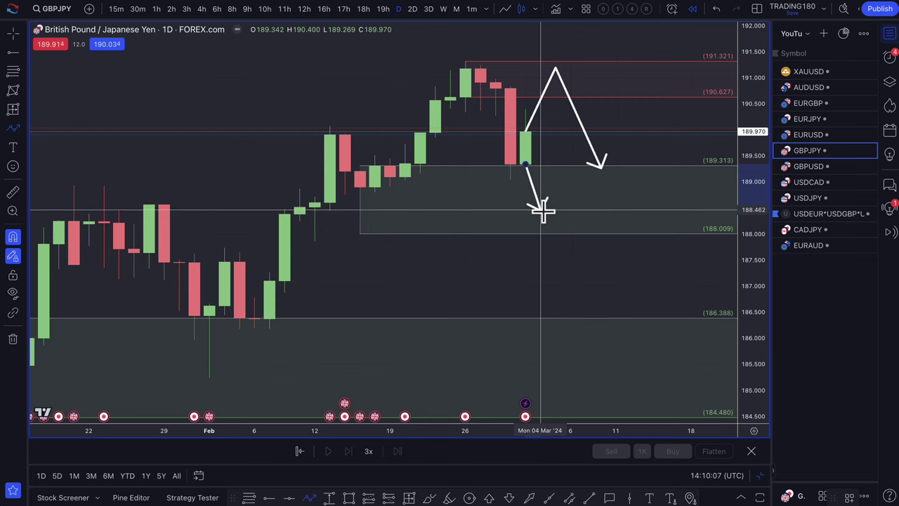
pyautogui.click(541, 214)
pyautogui.doubleClick(571, 165)
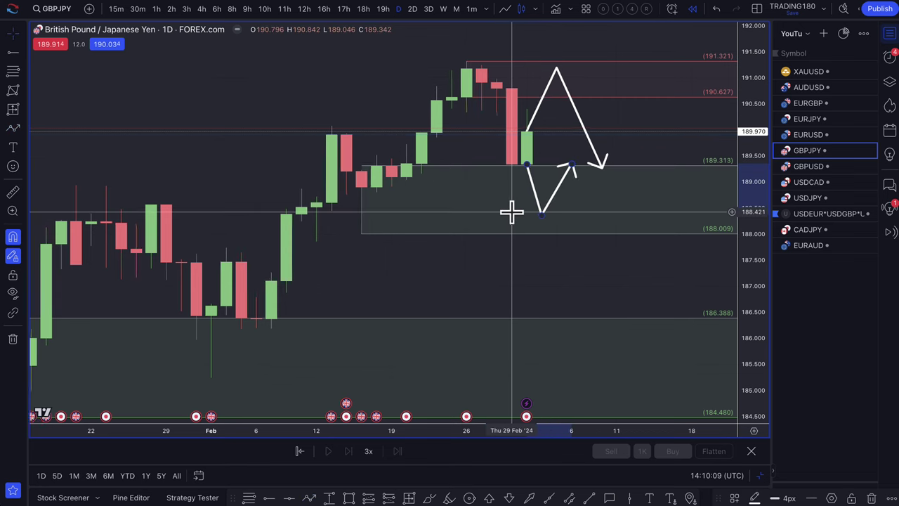
# Draw a thin yellow rectangle band across the GBPJPY chart from 188.674 down to about 188.4, starting in early January
pyautogui.scroll(-3, 478, 214)
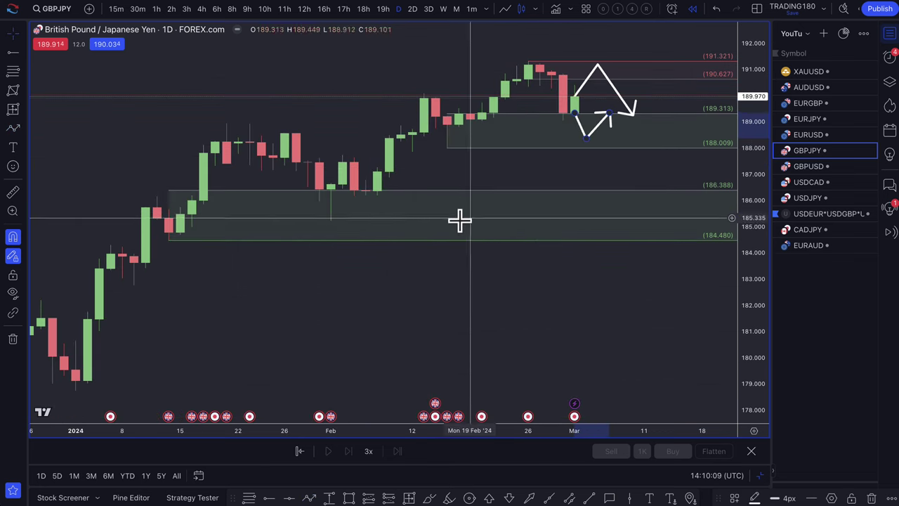
pyautogui.click(349, 497)
pyautogui.click(107, 131)
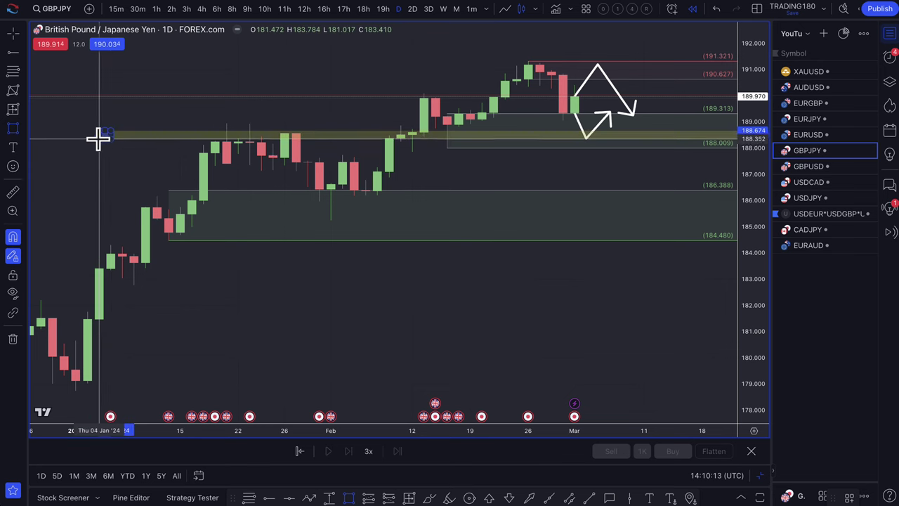
pyautogui.click(97, 137)
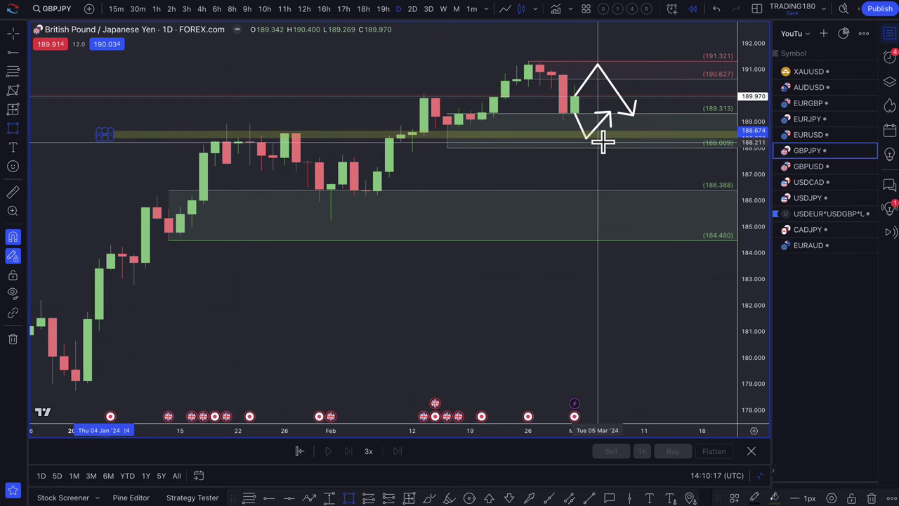
# Switch to the EURUSD chart and mark a price zone from 1.08185 at the 1 February open up to 1.09325 on 24 January
pyautogui.scroll(2, 576, 201)
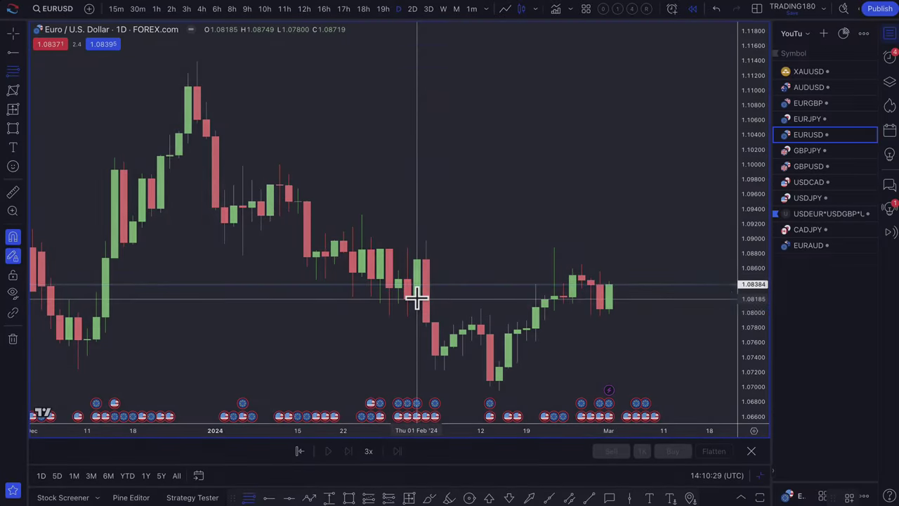
pyautogui.click(417, 298)
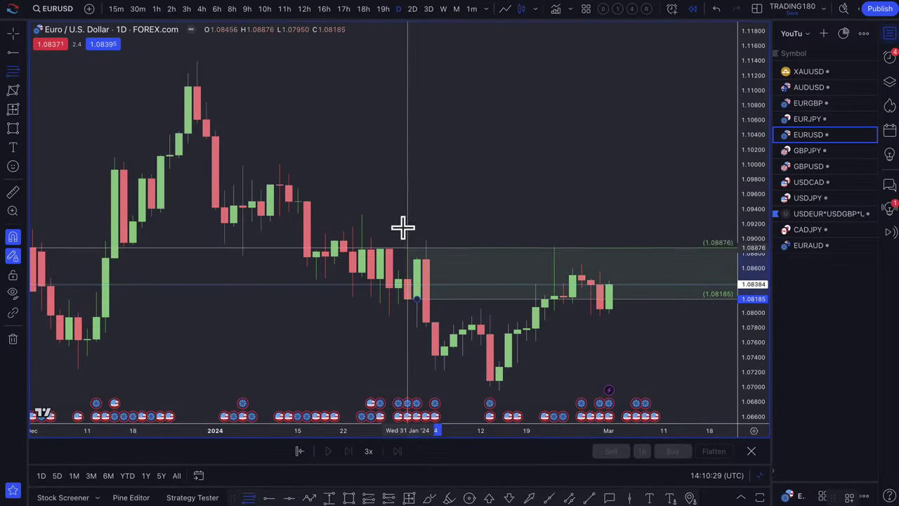
pyautogui.click(361, 215)
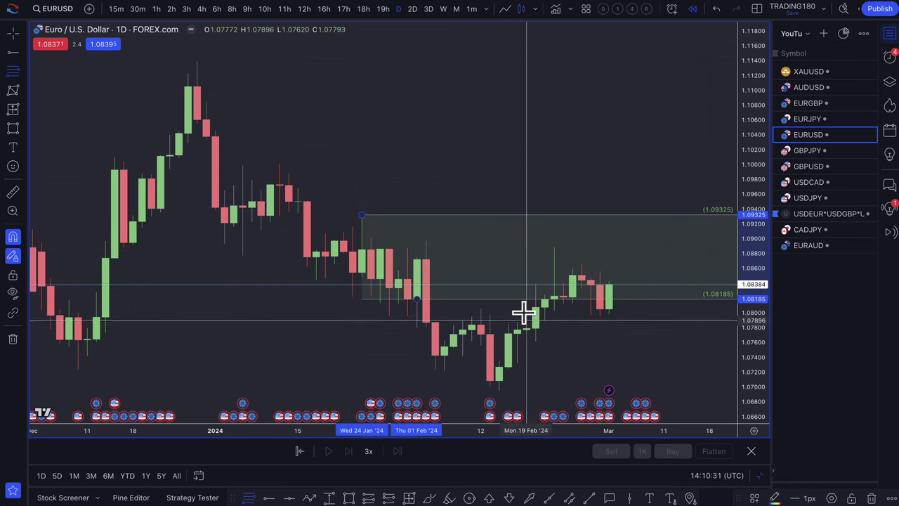
# Apply the 1. SUPPLY template to the EURUSD zone and mark a zone from 1.07714 down to 1.06950 with the 2. DEMAND template
pyautogui.click(754, 497)
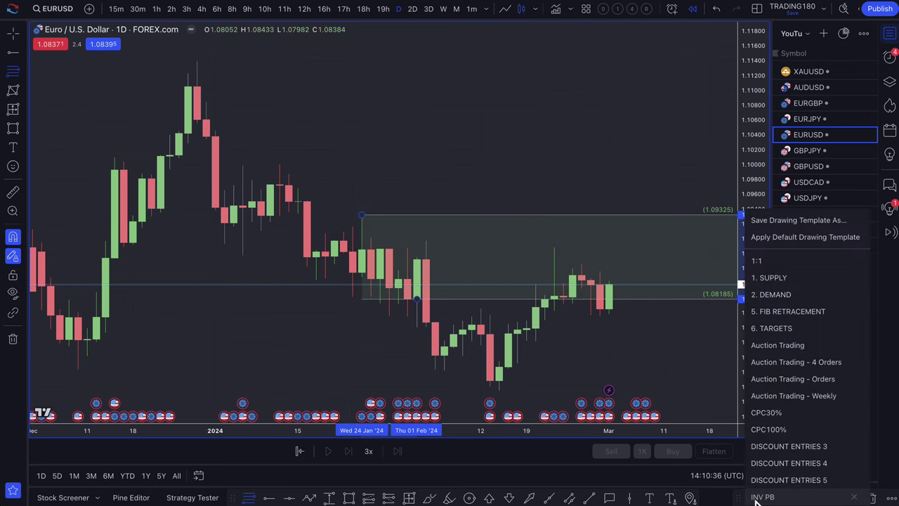
pyautogui.click(785, 279)
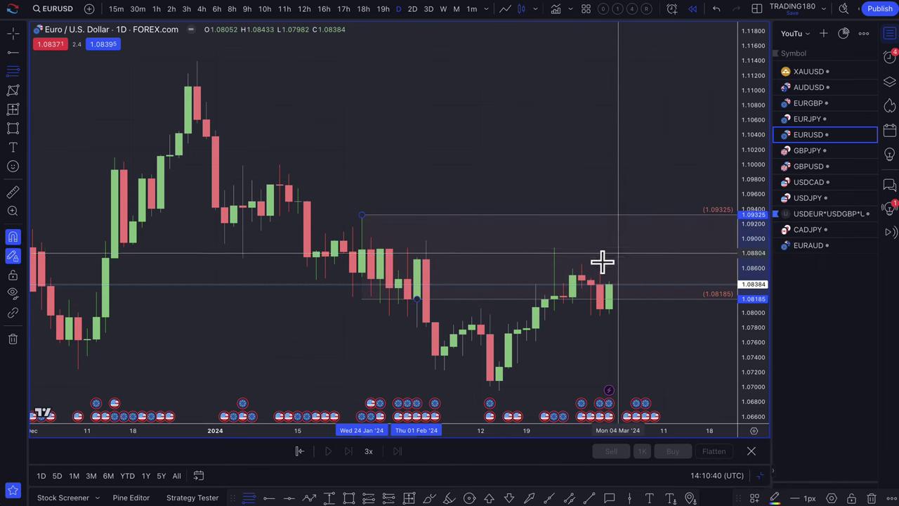
pyautogui.scroll(-3, 568, 287)
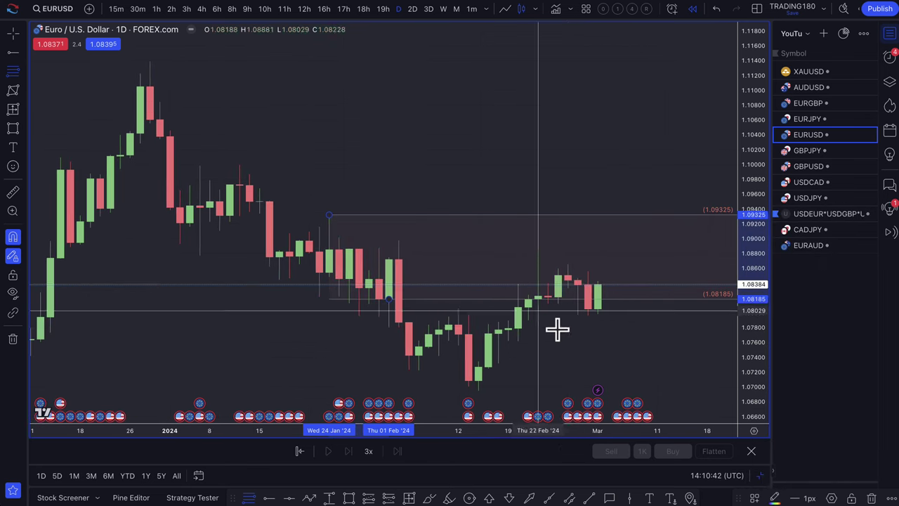
pyautogui.click(467, 355)
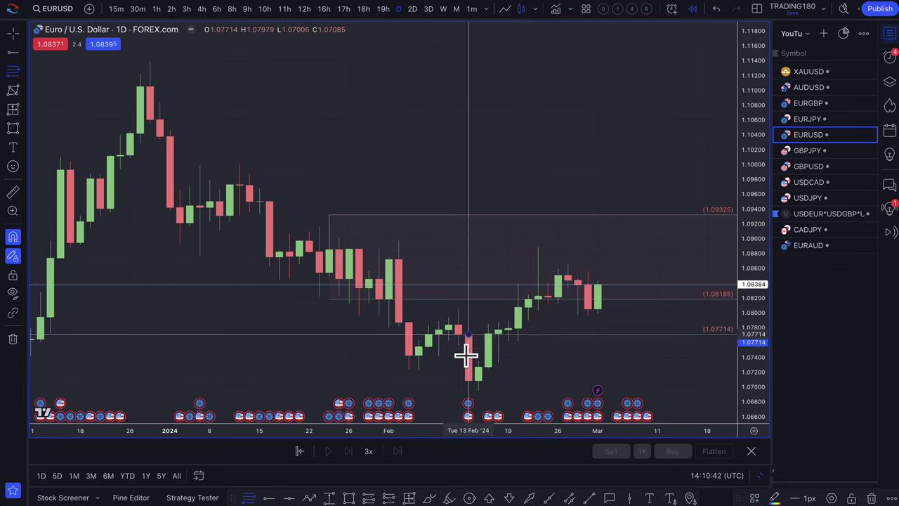
pyautogui.click(491, 406)
pyautogui.click(756, 496)
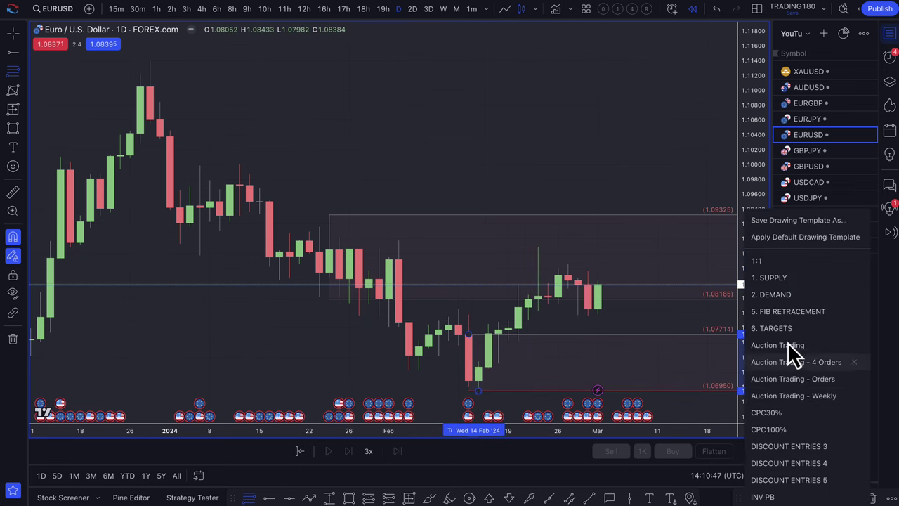
pyautogui.click(787, 295)
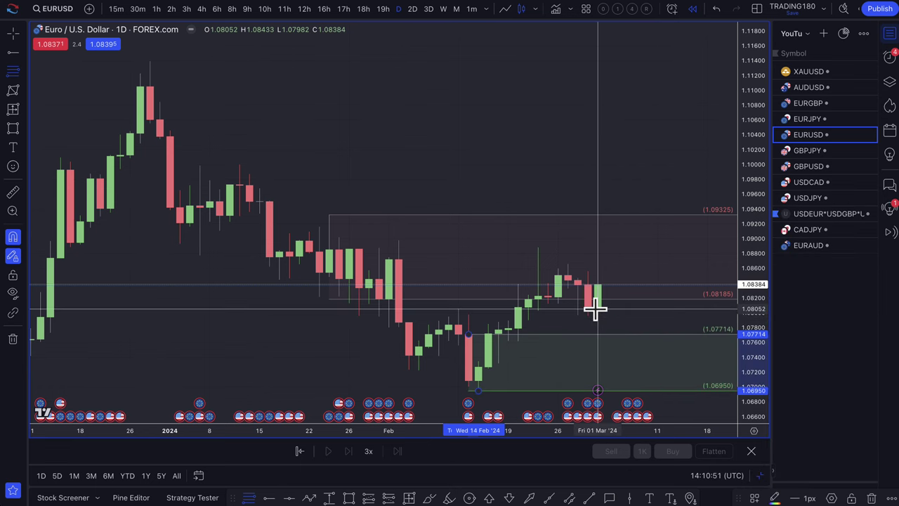
# Draw a EURUSD forecast path from the 1 March open down to about 1.0715 in the demand zone and up to about 1.082
pyautogui.scroll(3, 597, 304)
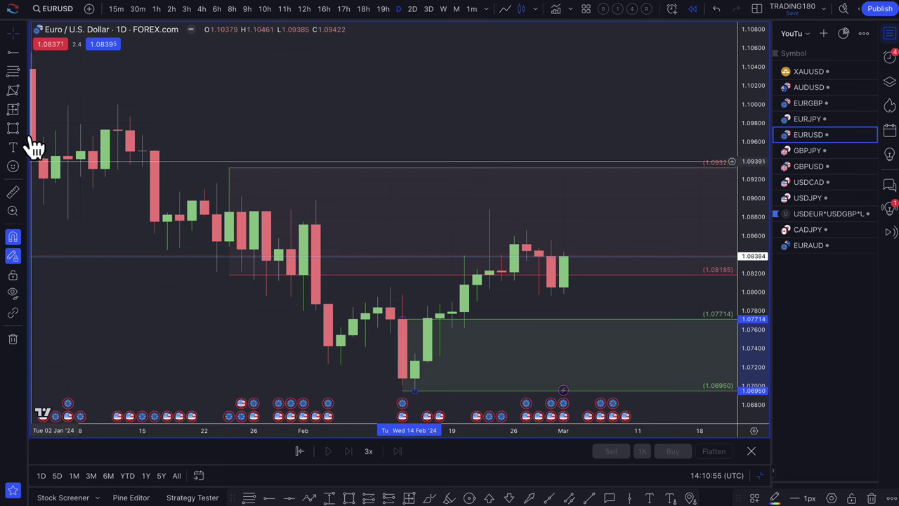
pyautogui.click(309, 497)
pyautogui.click(564, 287)
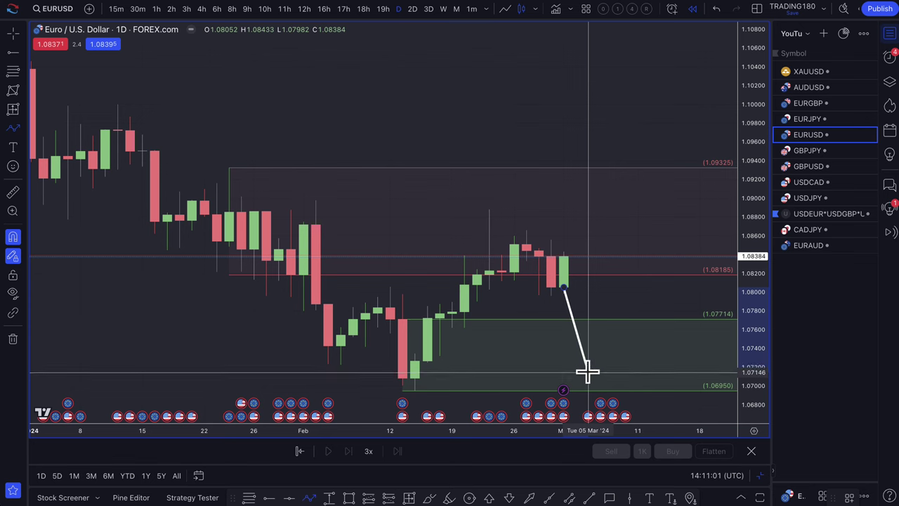
pyautogui.click(588, 371)
pyautogui.doubleClick(639, 276)
# Draw a yellow band from the 8 December low near 1.0724 up to about 1.0742, and lower the path's turning point to about 1.0706
pyautogui.scroll(-5, 291, 305)
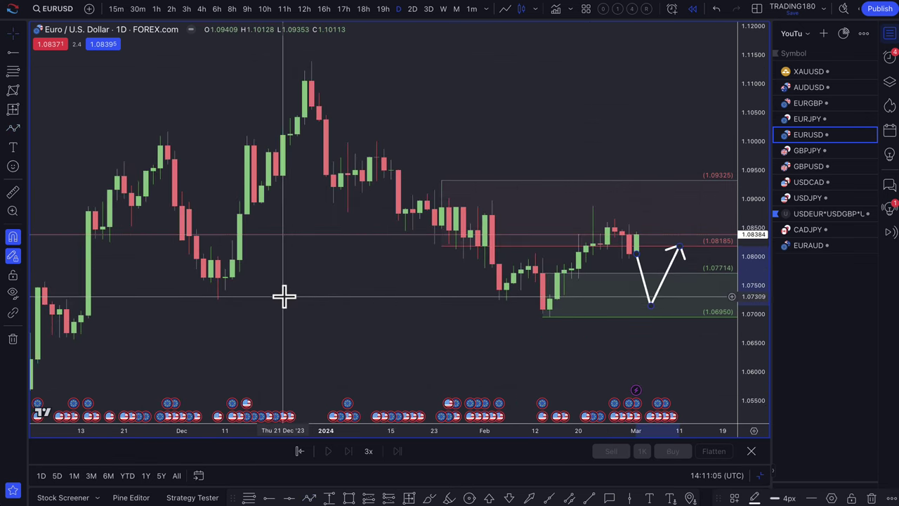
pyautogui.scroll(2, 363, 278)
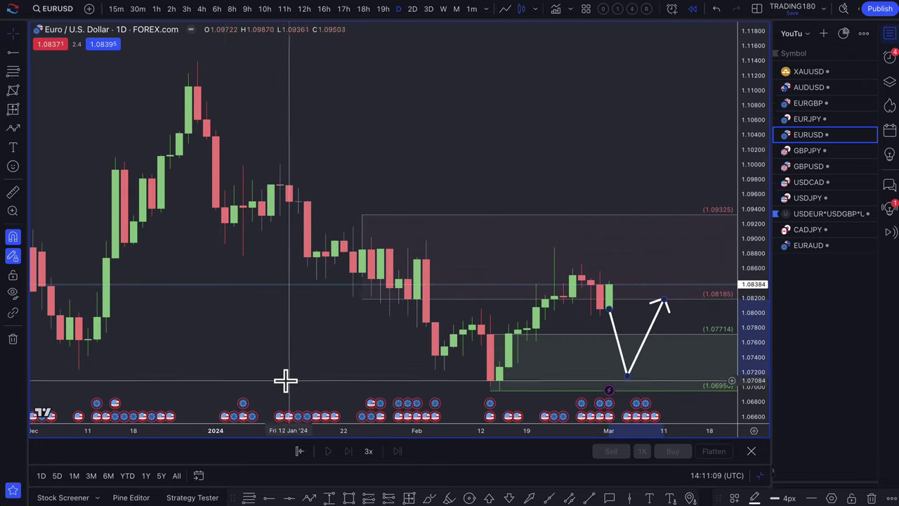
pyautogui.click(350, 497)
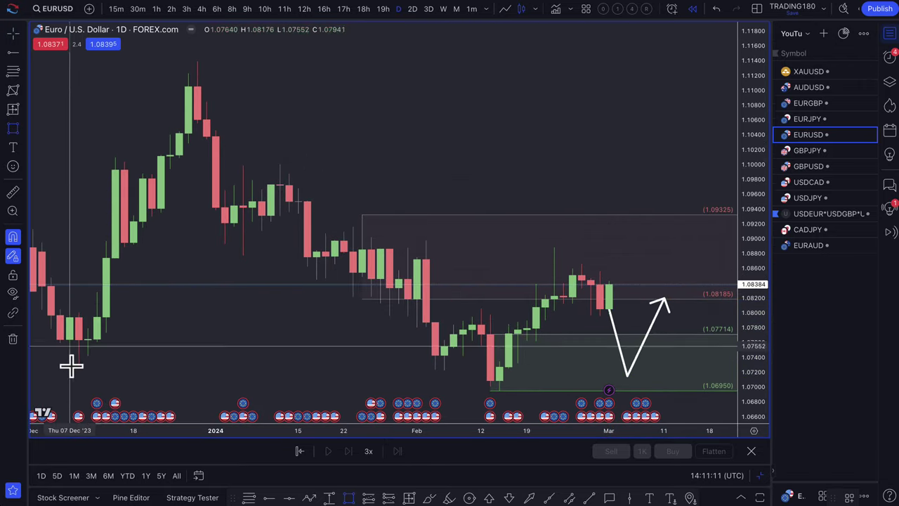
pyautogui.moveTo(79, 370)
pyautogui.mouseDown()
pyautogui.moveTo(329, 333)
pyautogui.moveTo(429, 351)
pyautogui.moveTo(443, 363)
pyautogui.mouseUp()
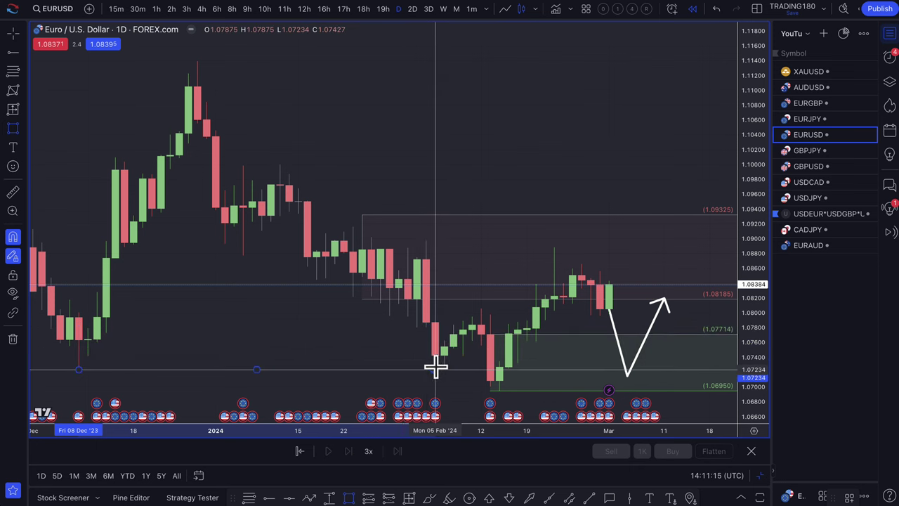
pyautogui.click(627, 375)
pyautogui.moveTo(628, 368); pyautogui.dragTo(628, 382)
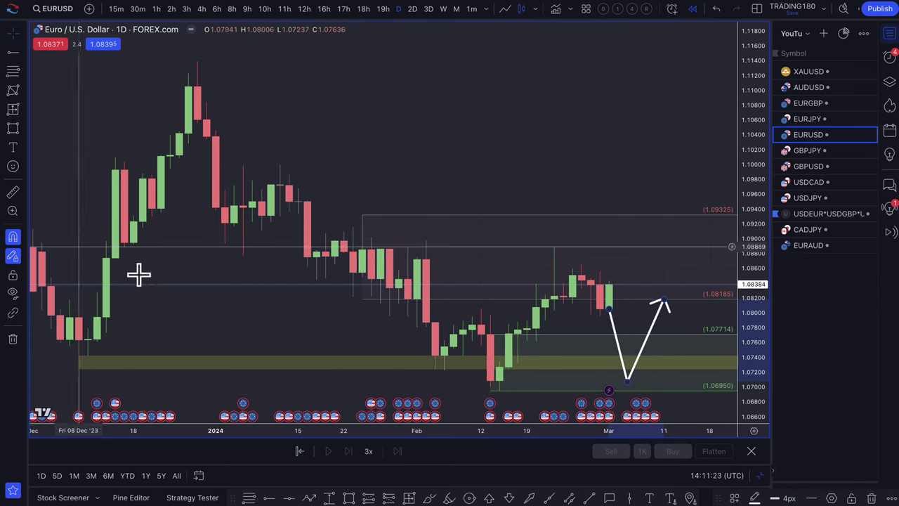
# Draw an alternative EURUSD path from the 1 March close up to about 1.0913 in the supply zone and down to about 1.0825
pyautogui.click(309, 497)
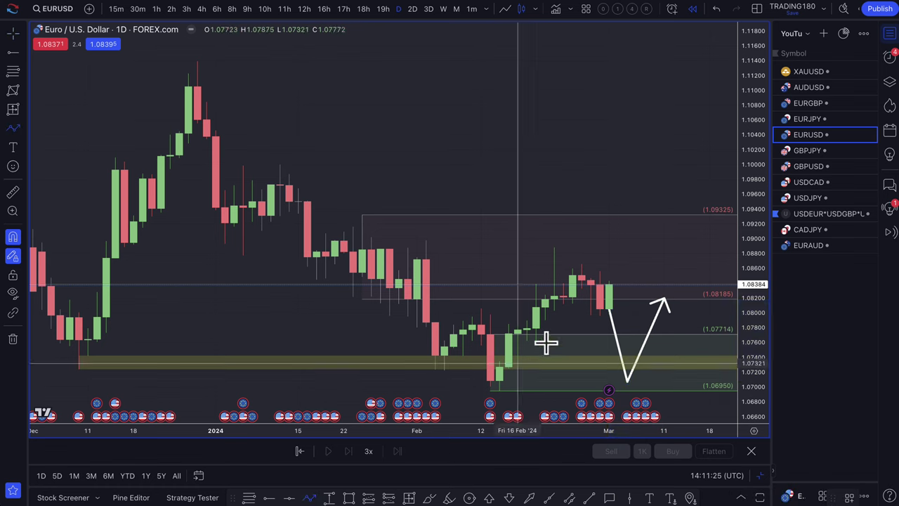
pyautogui.click(609, 283)
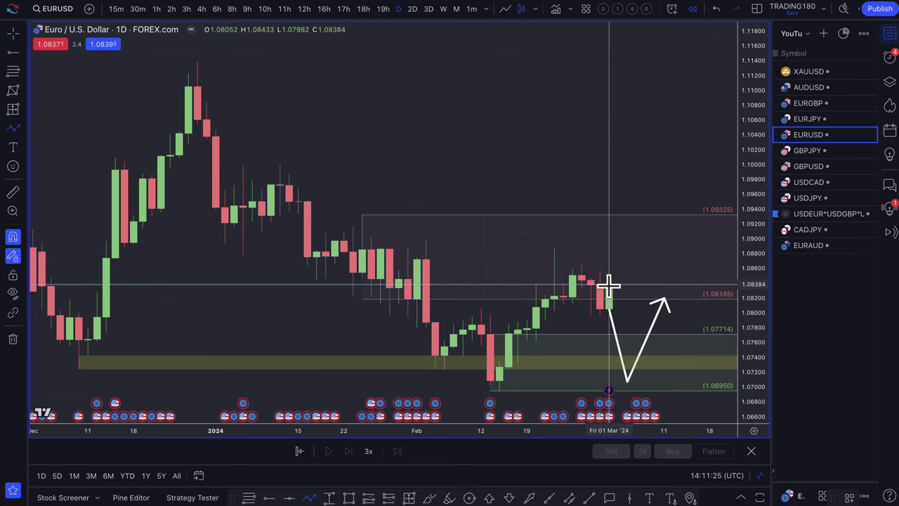
pyautogui.click(627, 229)
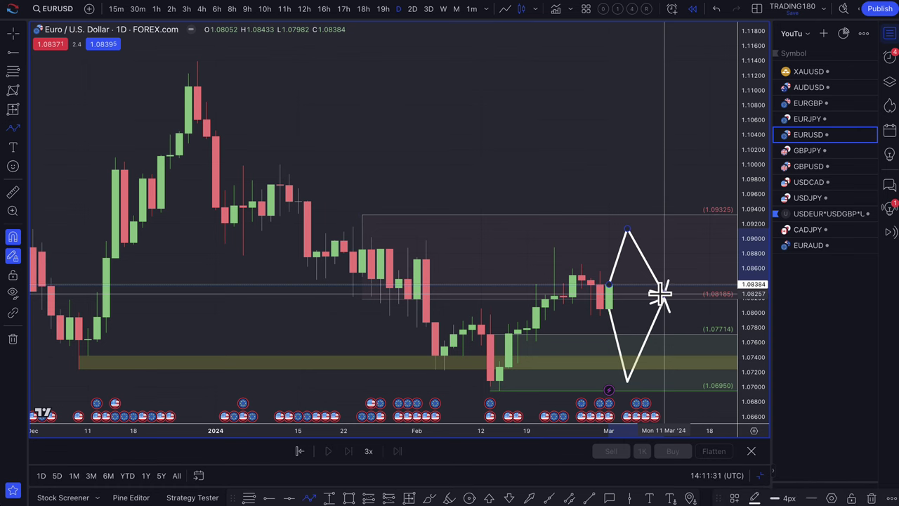
pyautogui.doubleClick(660, 294)
# Draw a second yellow rectangle band inside the supply zone from 1.09060 down to about 1.0889, starting around 8 December
pyautogui.scroll(-2, 652, 301)
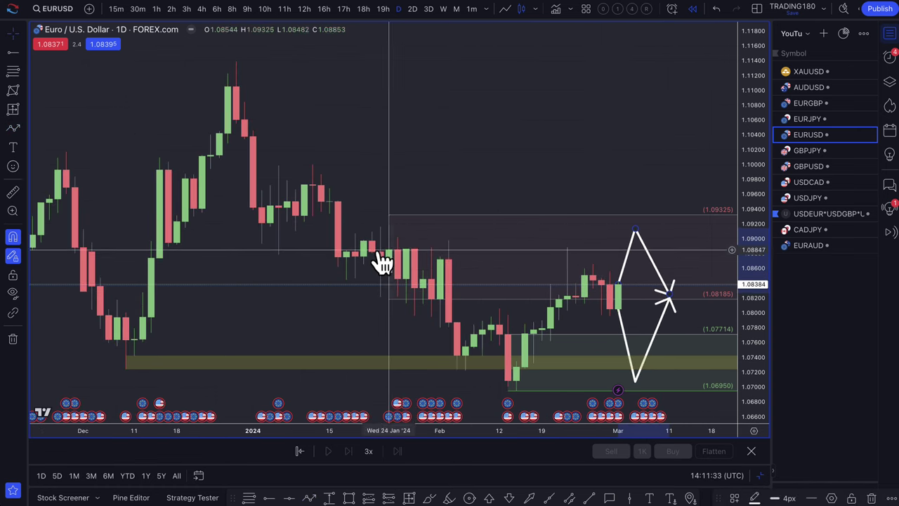
pyautogui.click(348, 497)
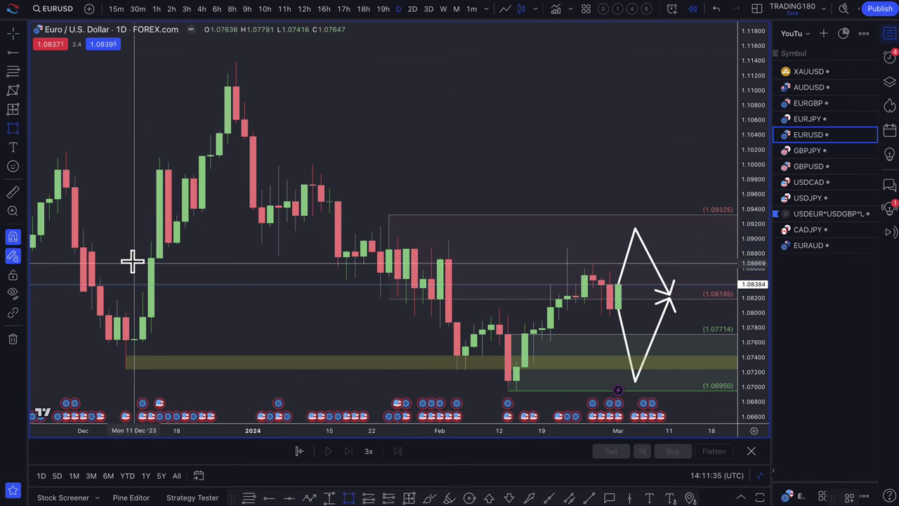
pyautogui.click(129, 243)
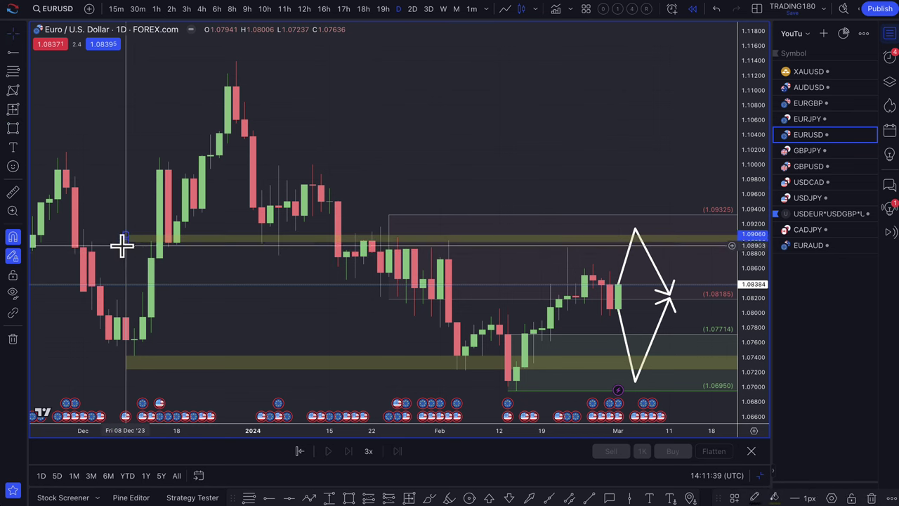
pyautogui.click(121, 234)
pyautogui.moveTo(122, 241); pyautogui.dragTo(117, 247)
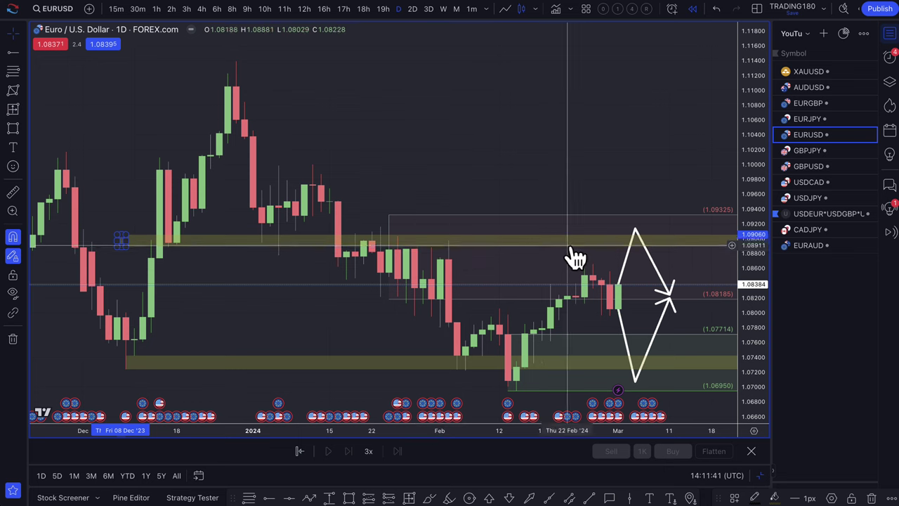
# Move the upper EURUSD path's peak to about 1.0913 on 6 March, and switch to the EURJPY chart
pyautogui.scroll(-3, 650, 239)
pyautogui.scroll(3, 651, 239)
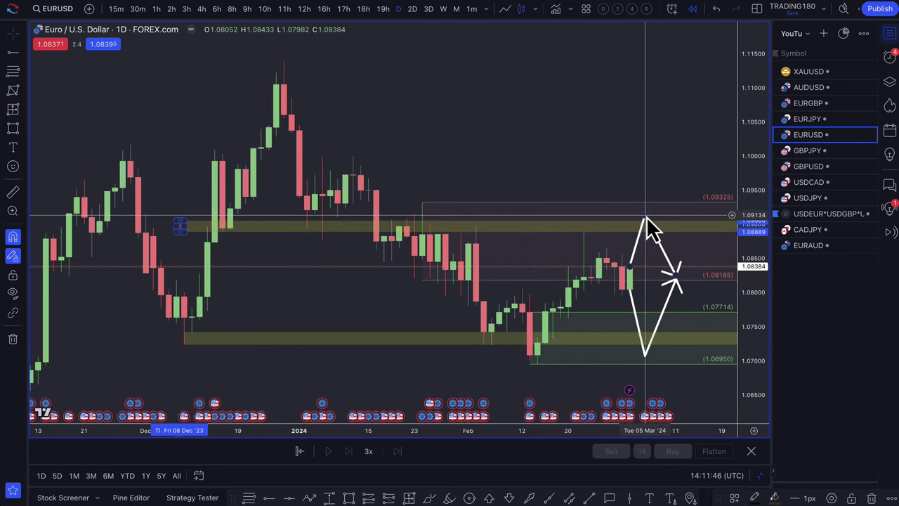
pyautogui.click(645, 219)
pyautogui.click(646, 224)
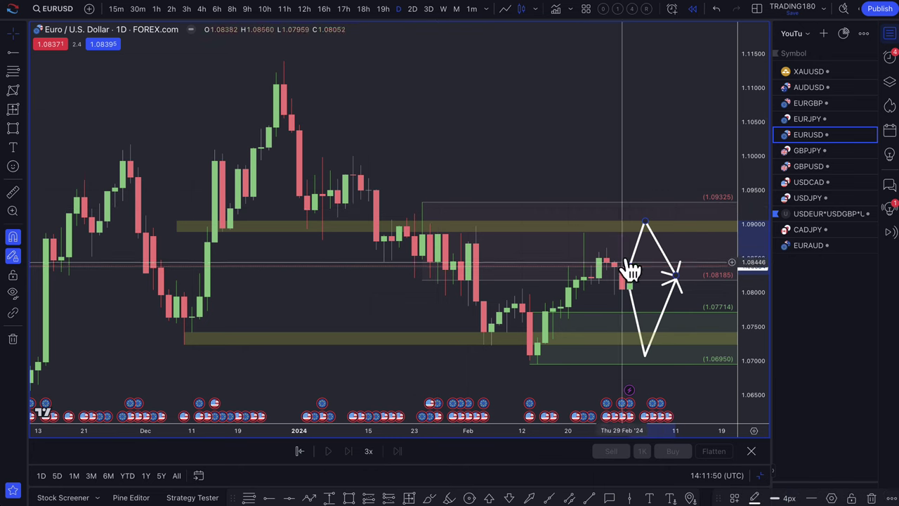
pyautogui.moveTo(646, 222); pyautogui.dragTo(653, 213)
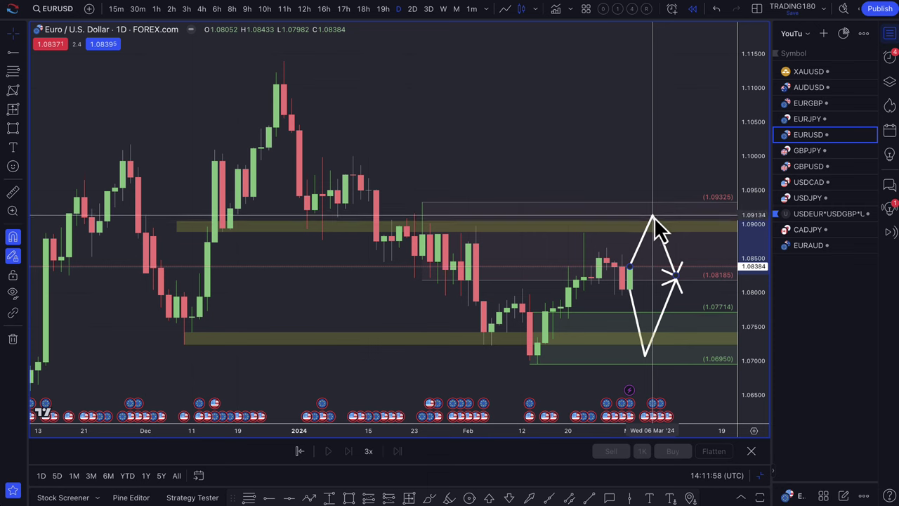
pyautogui.click(654, 217)
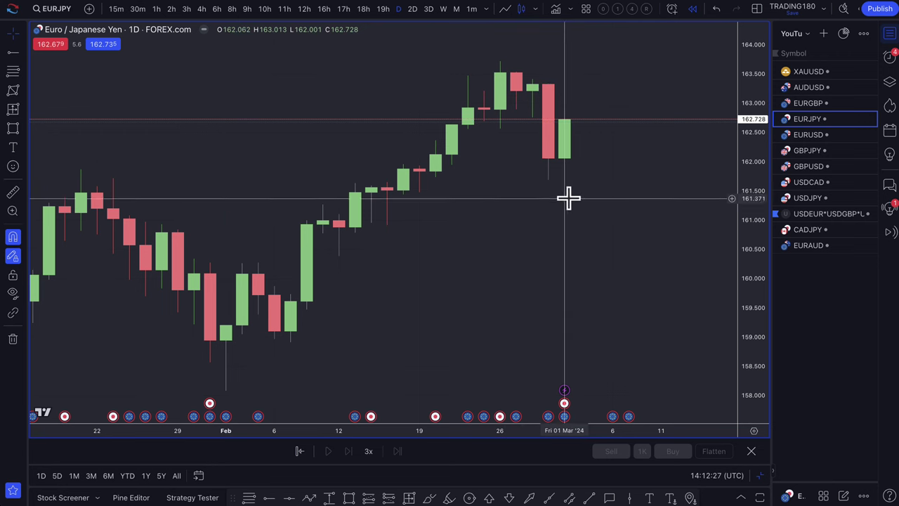
# Mark a EURJPY zone from 163.113 on 24 November up to 164.308 on 16 November and apply the 1. SUPPLY template
pyautogui.scroll(-3, 568, 198)
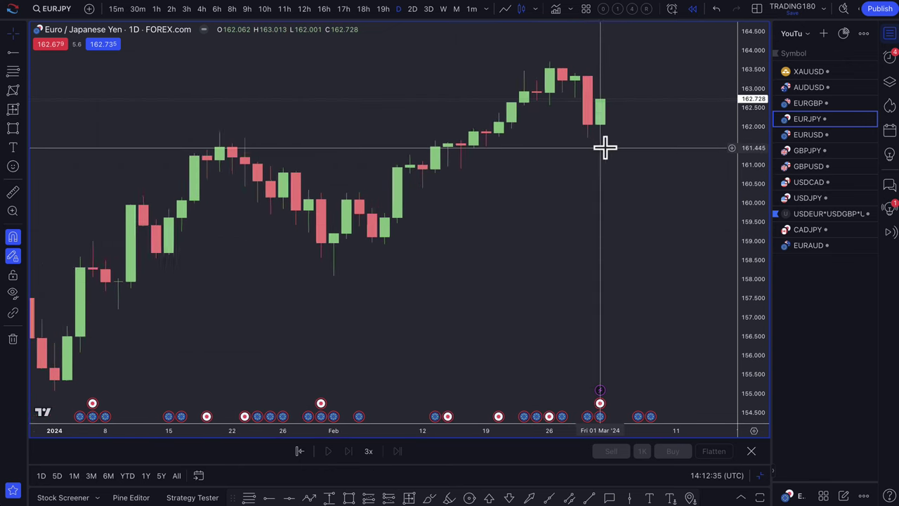
pyautogui.scroll(2, 603, 147)
pyautogui.scroll(-3, 562, 105)
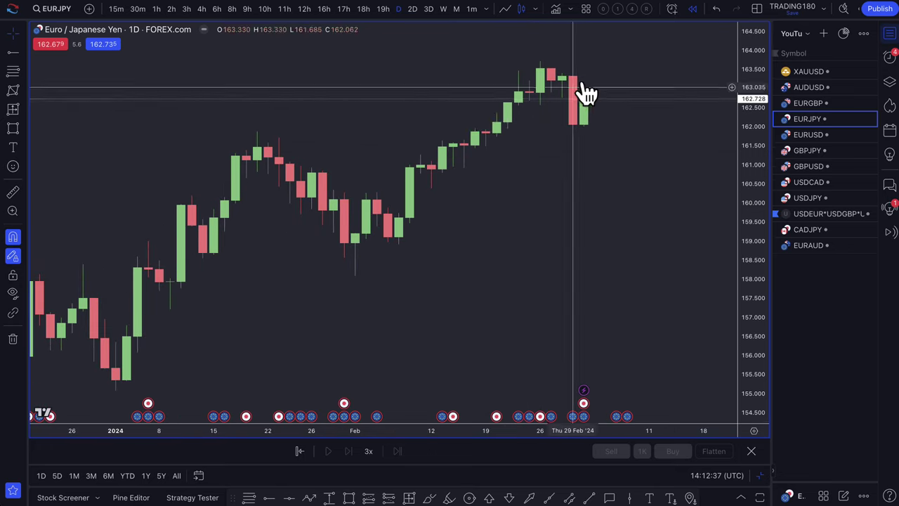
pyautogui.scroll(3, 568, 149)
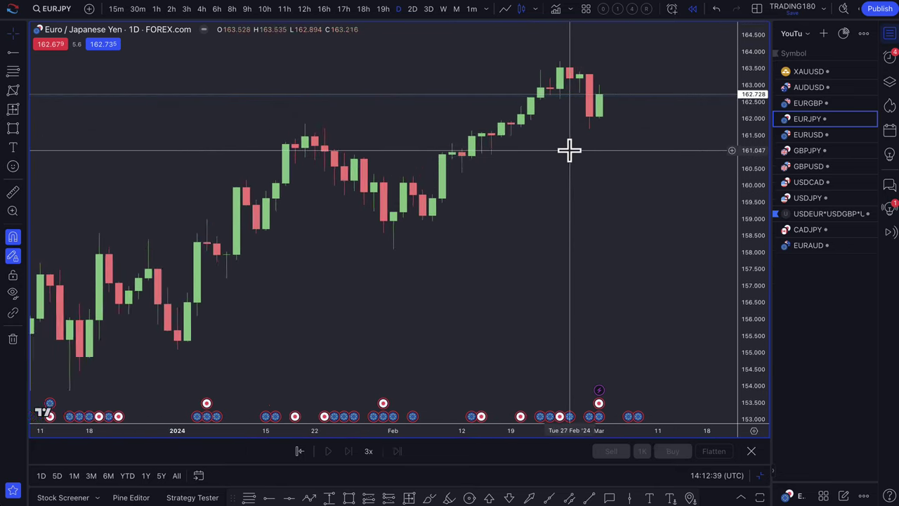
pyautogui.scroll(-3, 437, 136)
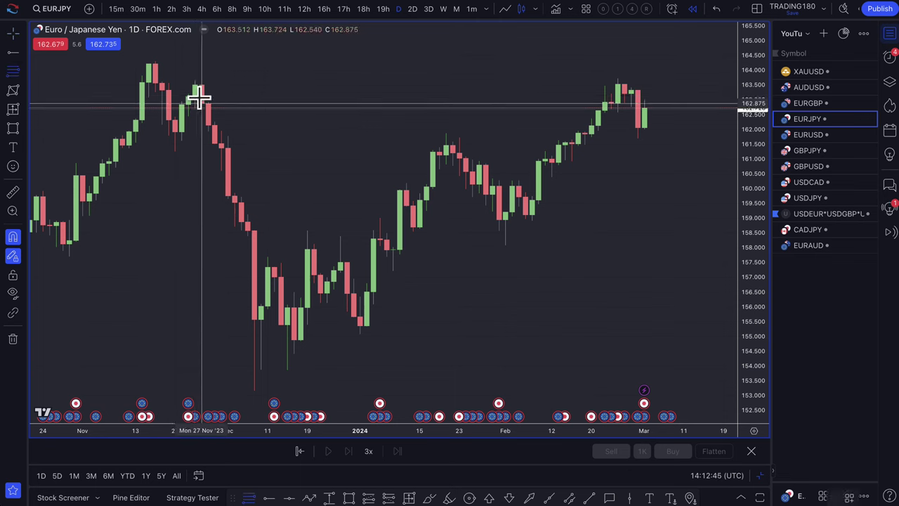
pyautogui.moveTo(195, 95); pyautogui.dragTo(157, 62)
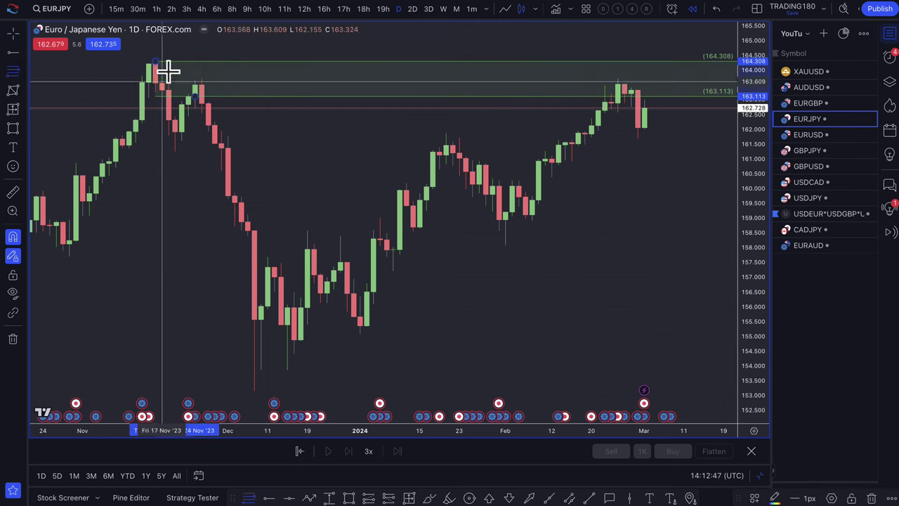
pyautogui.click(753, 497)
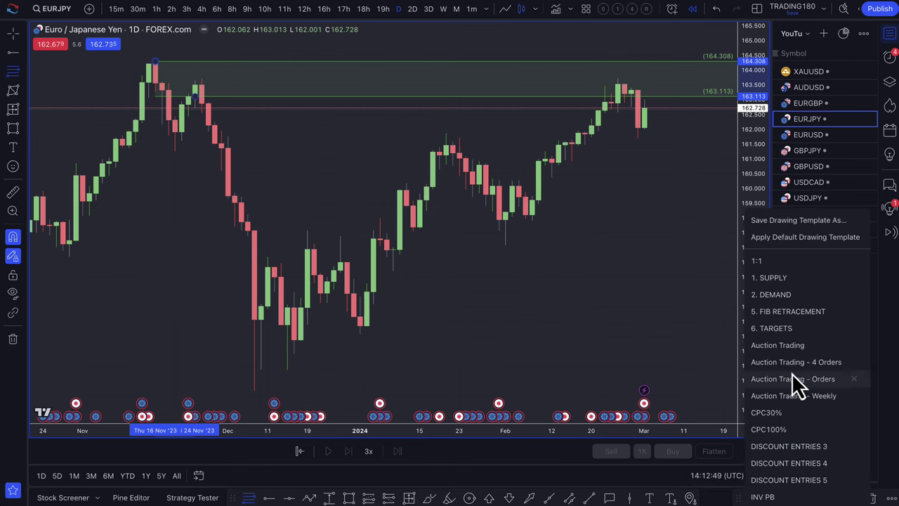
pyautogui.click(786, 282)
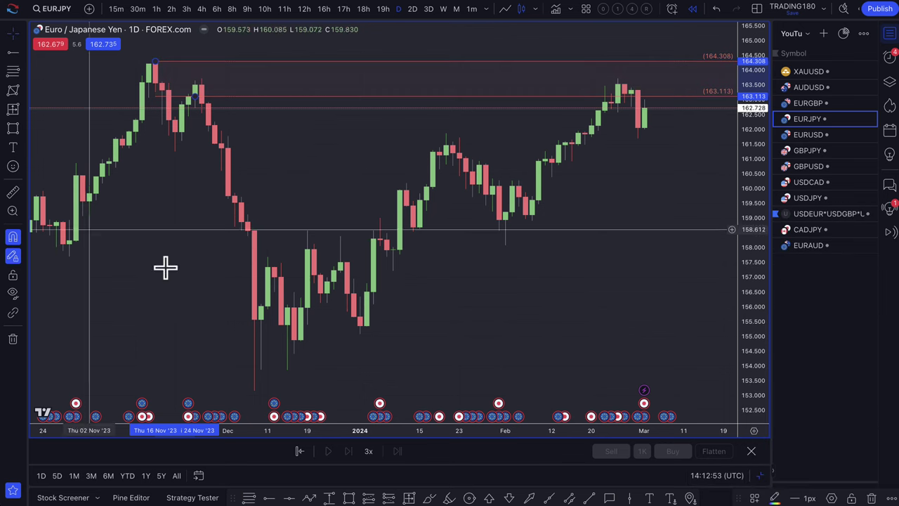
# Draw a EURJPY forecast path from the 1 March close up to about 164.0 in the supply zone and down to about 161.8
pyautogui.click(310, 498)
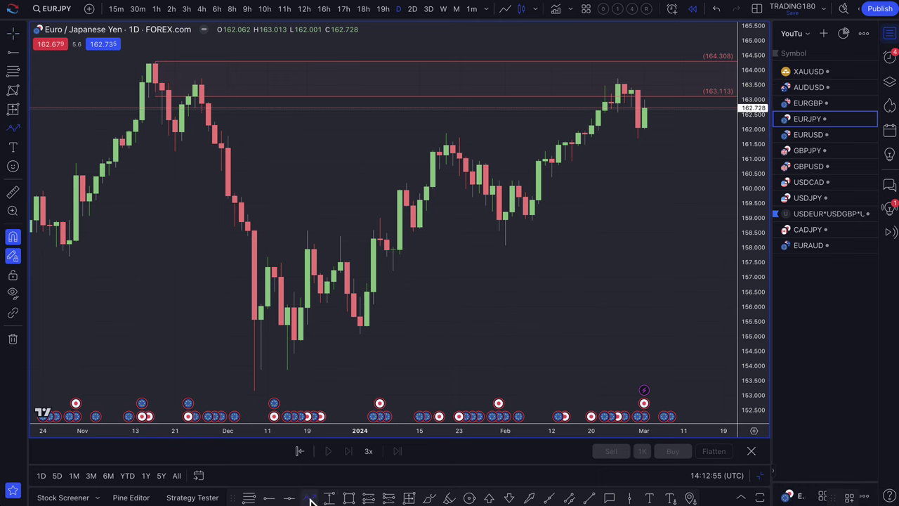
pyautogui.click(644, 107)
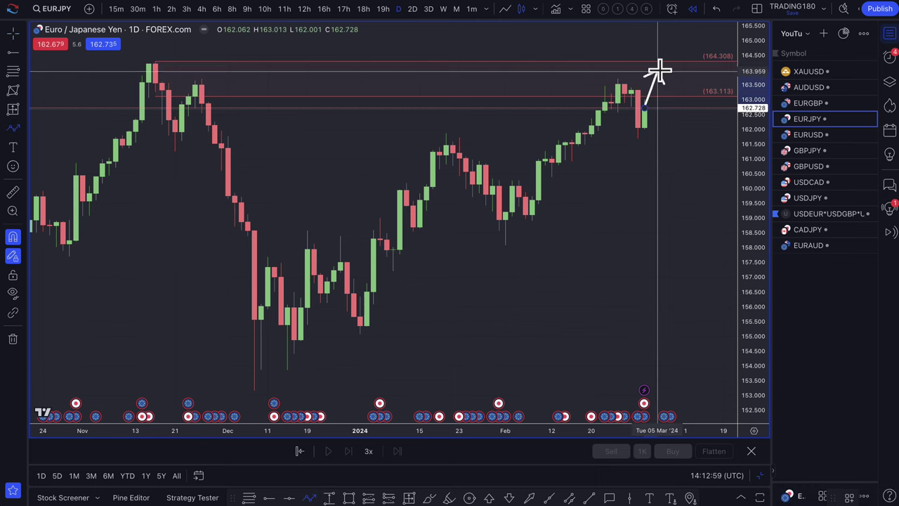
pyautogui.click(657, 70)
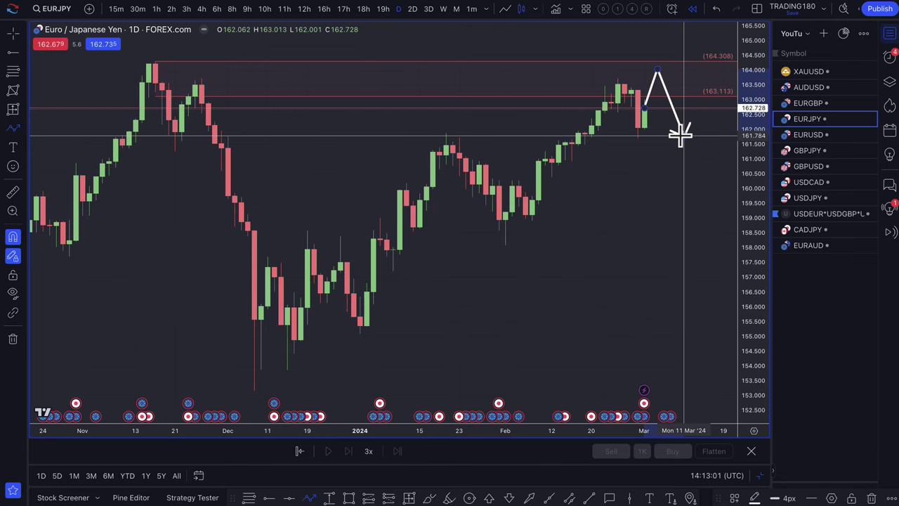
pyautogui.press('Escape')
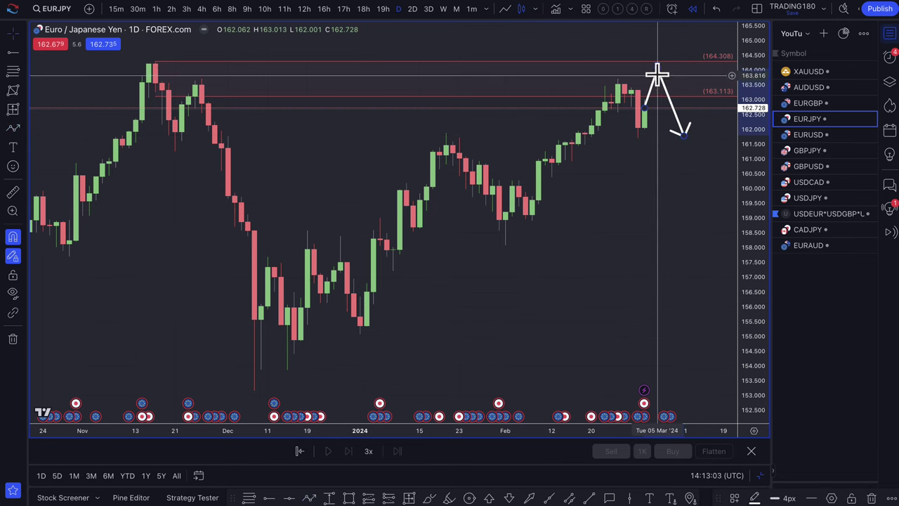
# Move the peak of the EURJPY forecast path to about 164.2 on 5 March
pyautogui.moveTo(657, 70)
pyautogui.mouseDown()
pyautogui.moveTo(656, 45)
pyautogui.moveTo(662, 70)
pyautogui.mouseUp()
pyautogui.scroll(-2, 634, 71)
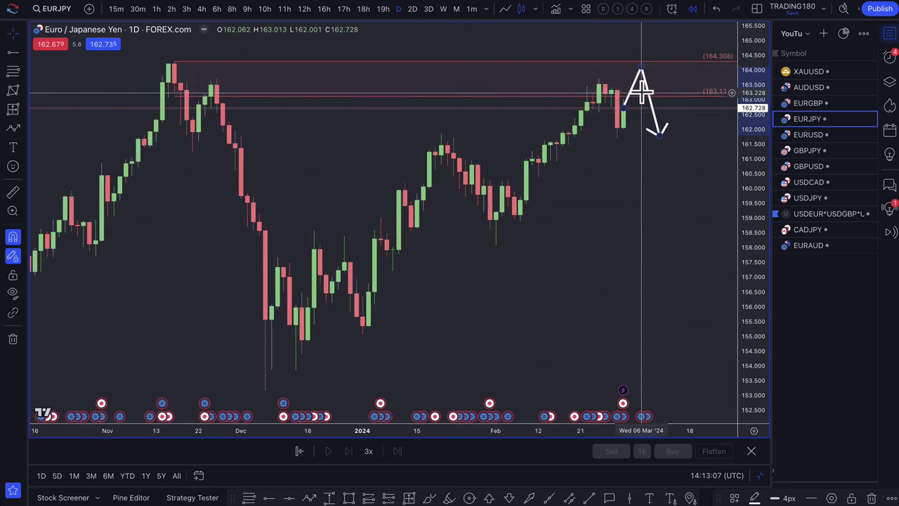
pyautogui.scroll(-2, 641, 113)
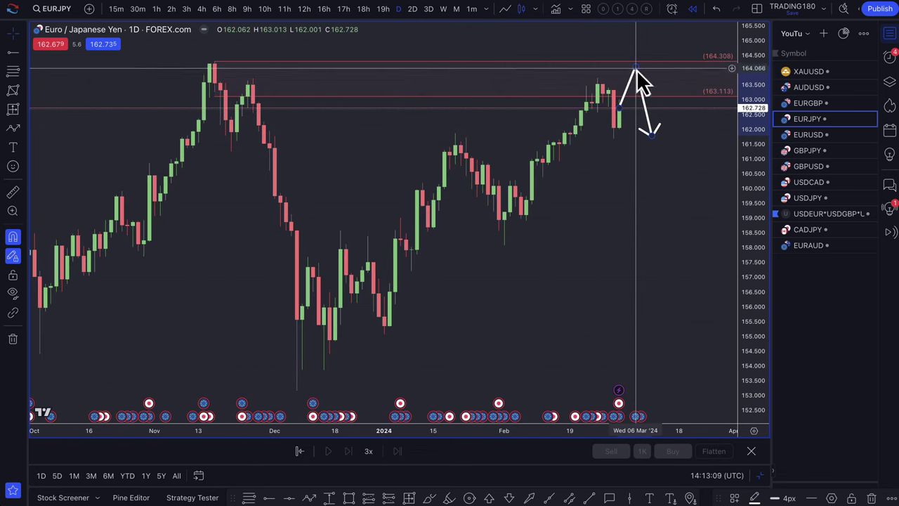
pyautogui.scroll(1, 591, 102)
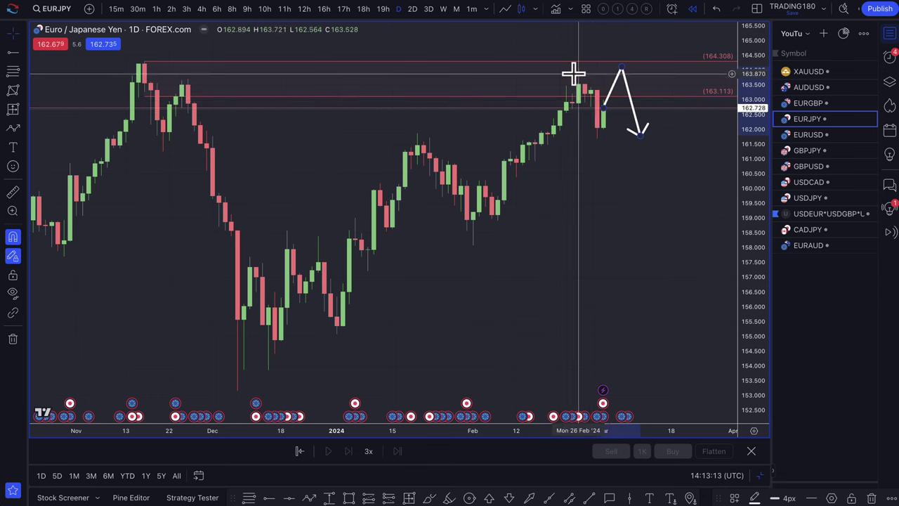
pyautogui.scroll(1, 597, 114)
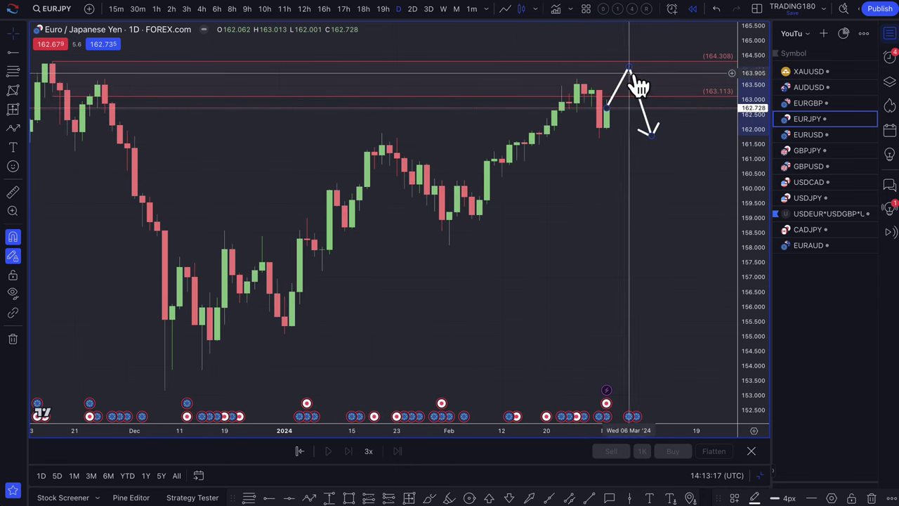
pyautogui.moveTo(629, 71)
pyautogui.mouseDown()
pyautogui.moveTo(621, 73)
pyautogui.moveTo(624, 53)
pyautogui.moveTo(625, 65)
pyautogui.mouseUp()
# Mark a EURJPY zone from 161.932 on 19 February down to 160.383 on 12 February and apply the 2. DEMAND template
pyautogui.scroll(-4, 642, 157)
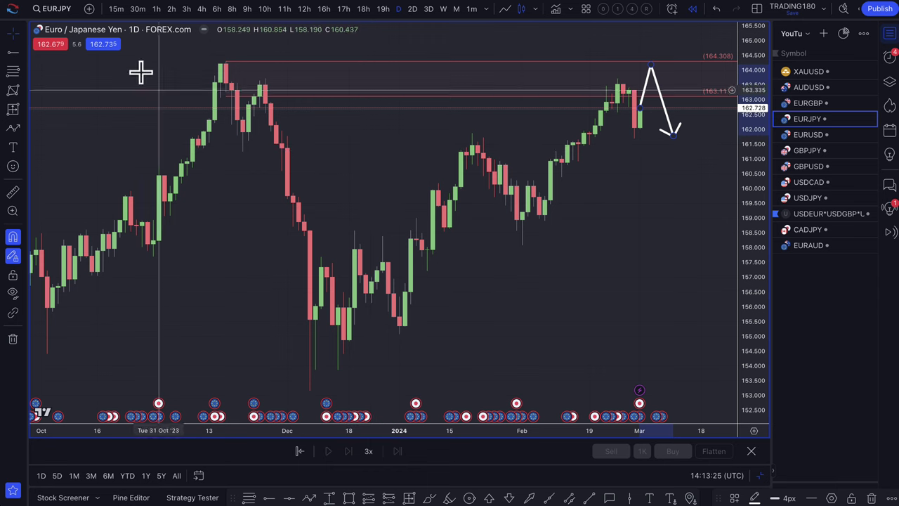
pyautogui.scroll(-1, 596, 182)
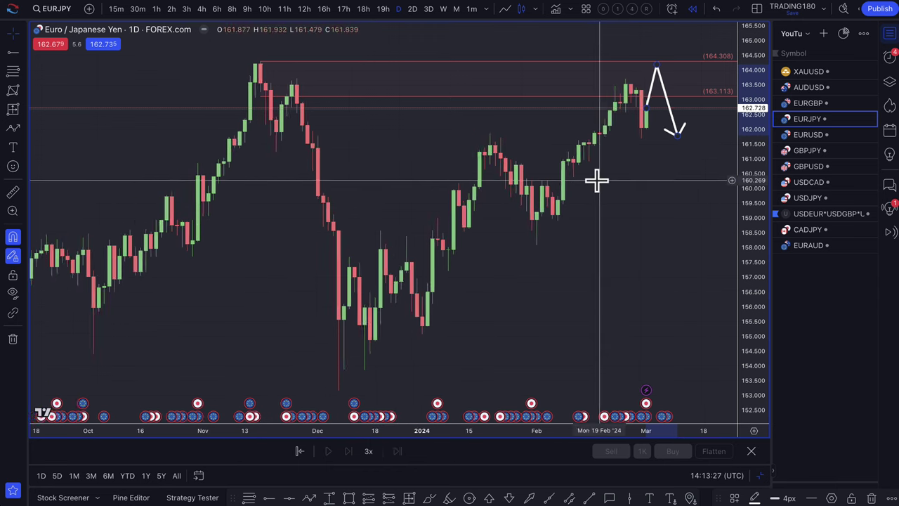
pyautogui.hscroll(5, 596, 181)
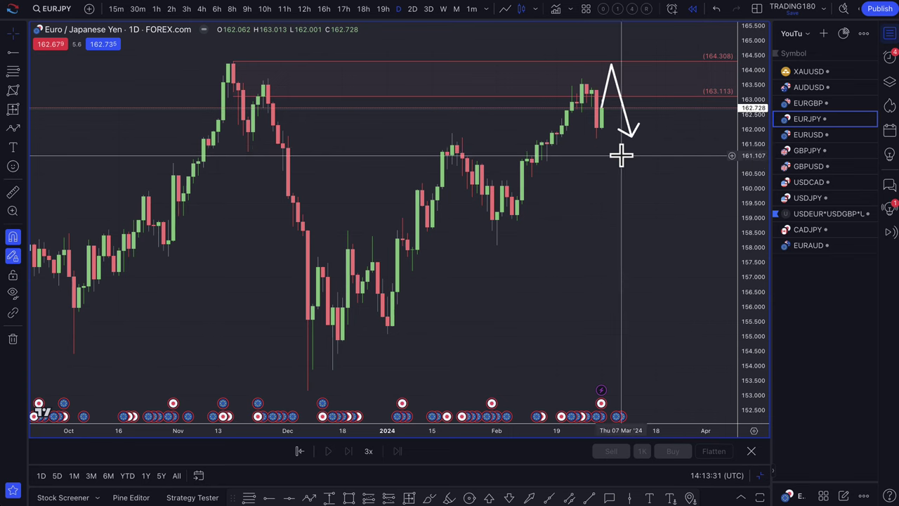
pyautogui.click(13, 71)
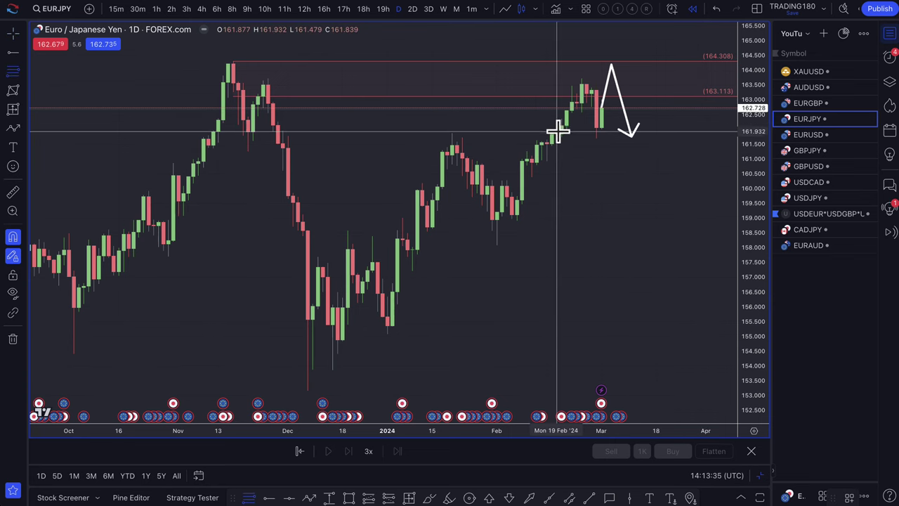
pyautogui.click(531, 176)
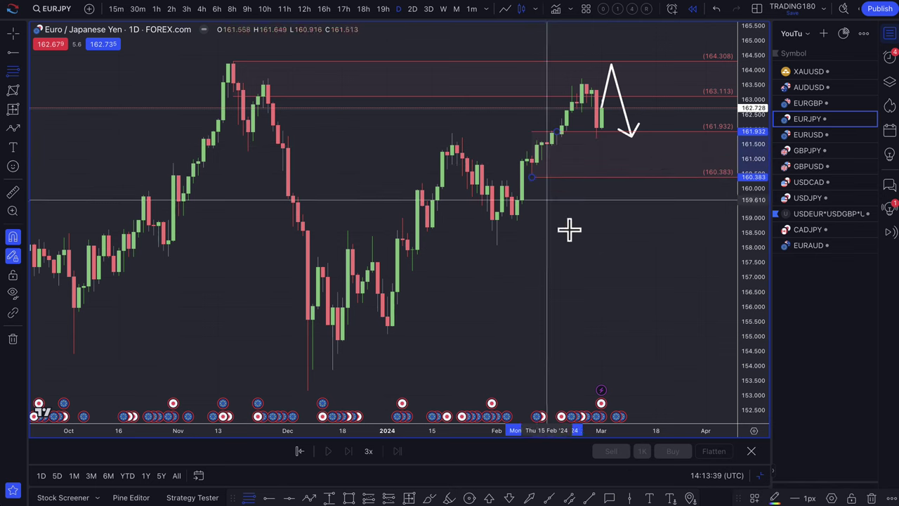
pyautogui.click(753, 497)
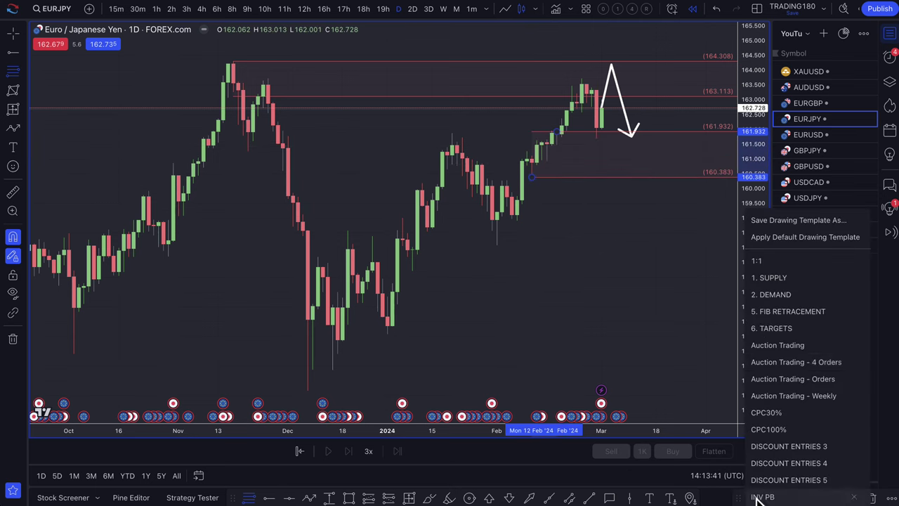
pyautogui.click(776, 294)
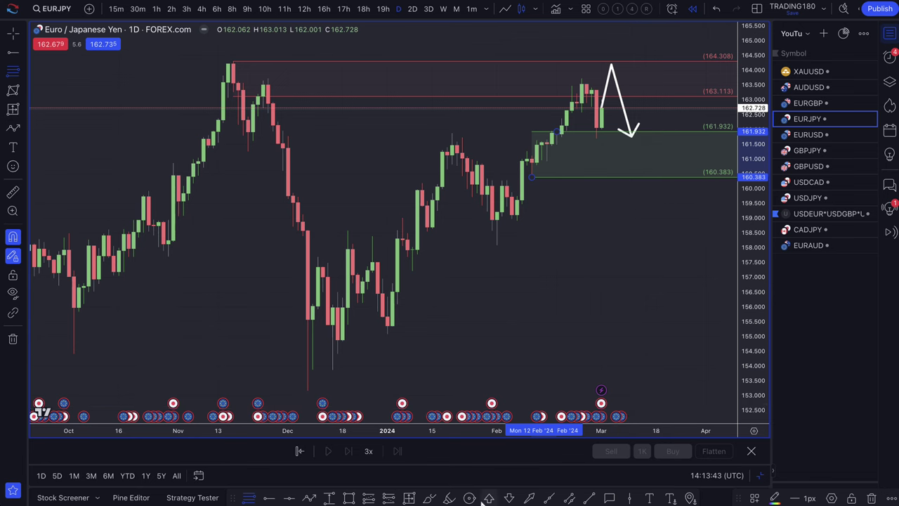
# Draw a yellow rectangle band inside the EURJPY demand zone from 161.749 down to 161.410, spanning 13 October to 26 December
pyautogui.click(349, 498)
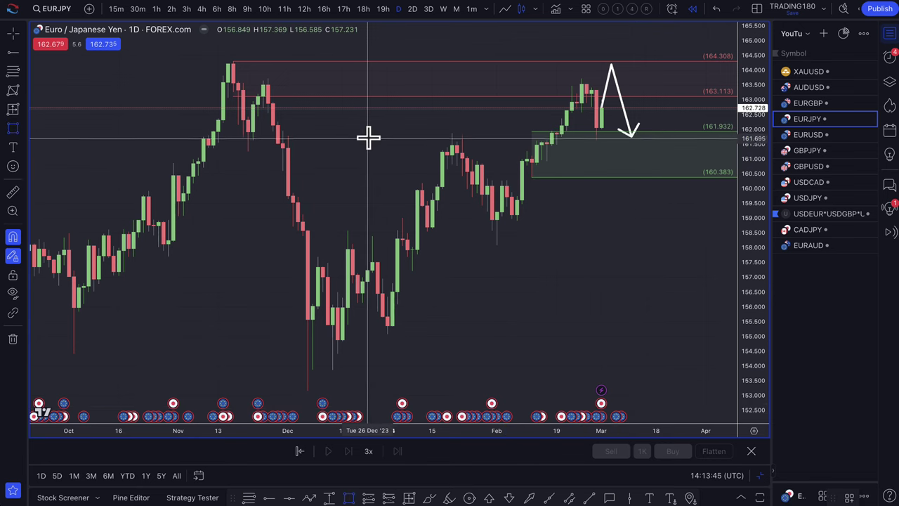
pyautogui.moveTo(368, 137)
pyautogui.mouseDown()
pyautogui.moveTo(180, 155)
pyautogui.moveTo(111, 146)
pyautogui.mouseUp()
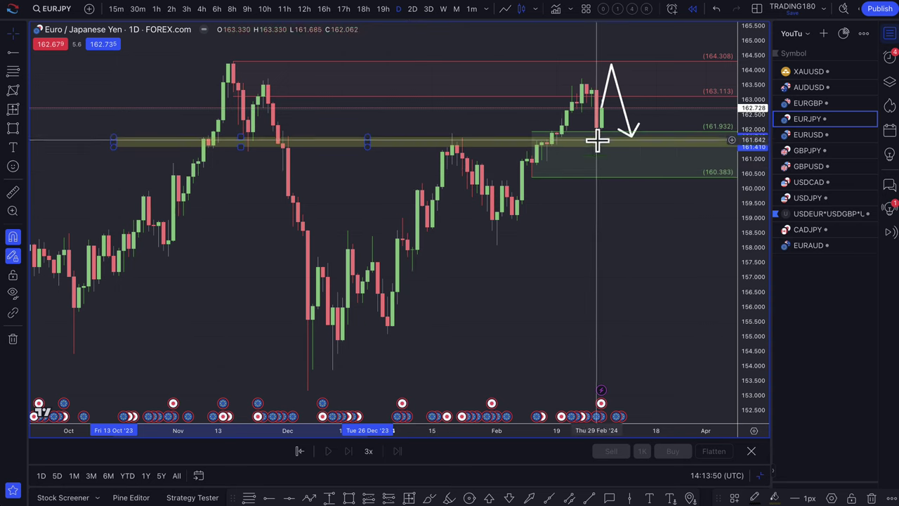
pyautogui.scroll(-3, 597, 218)
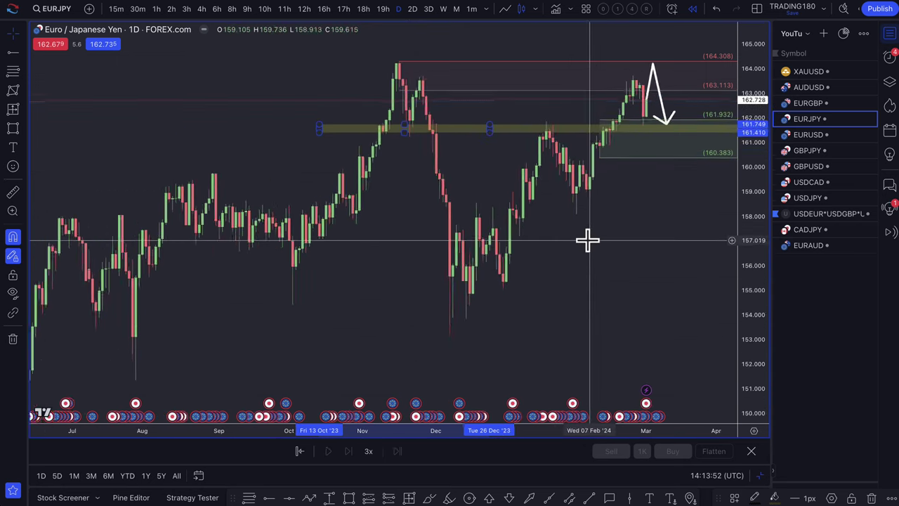
# Switch to the EURGBP chart and mark zones at 0.85600–0.85931 and 0.86044–0.86203 in the 1. SUPPLY template
pyautogui.scroll(5, 587, 241)
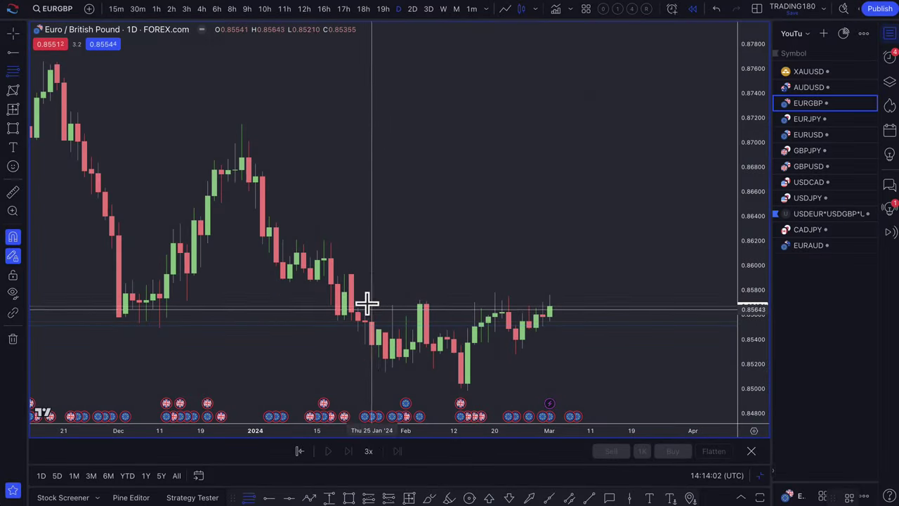
pyautogui.moveTo(342, 309); pyautogui.dragTo(344, 279)
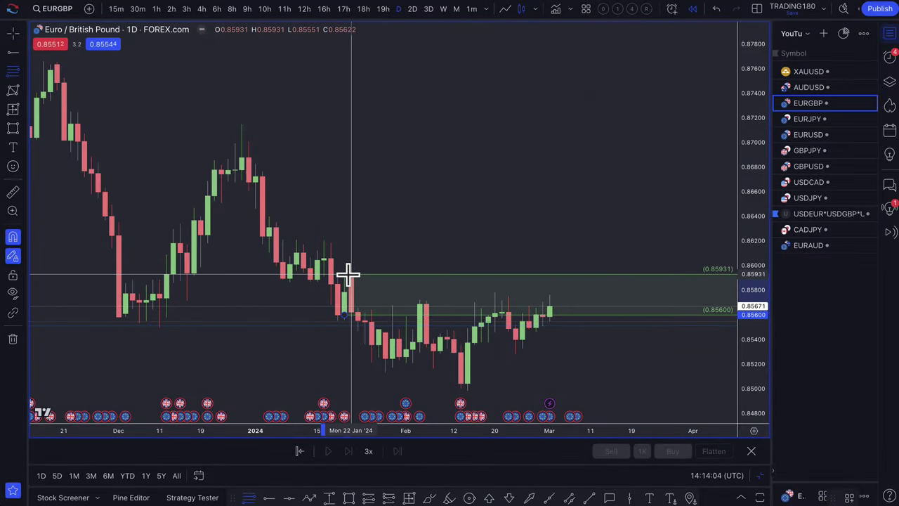
pyautogui.click(348, 274)
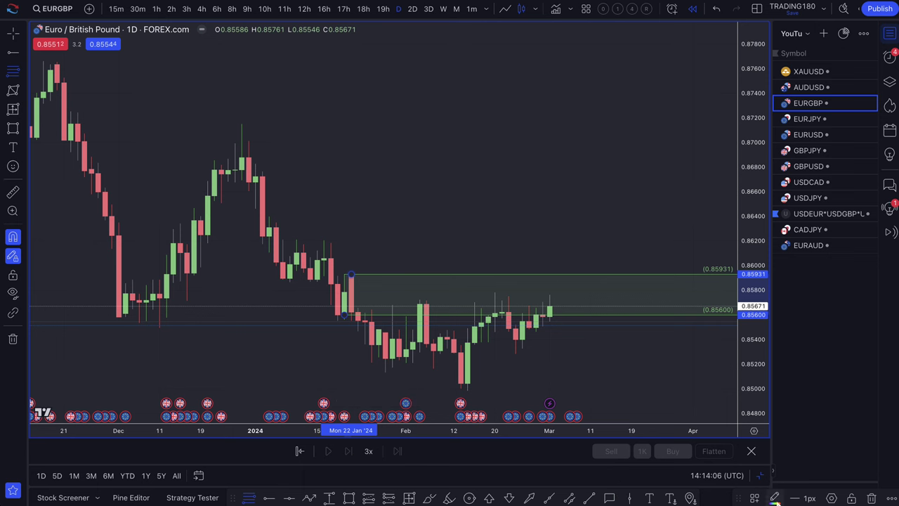
pyautogui.click(754, 497)
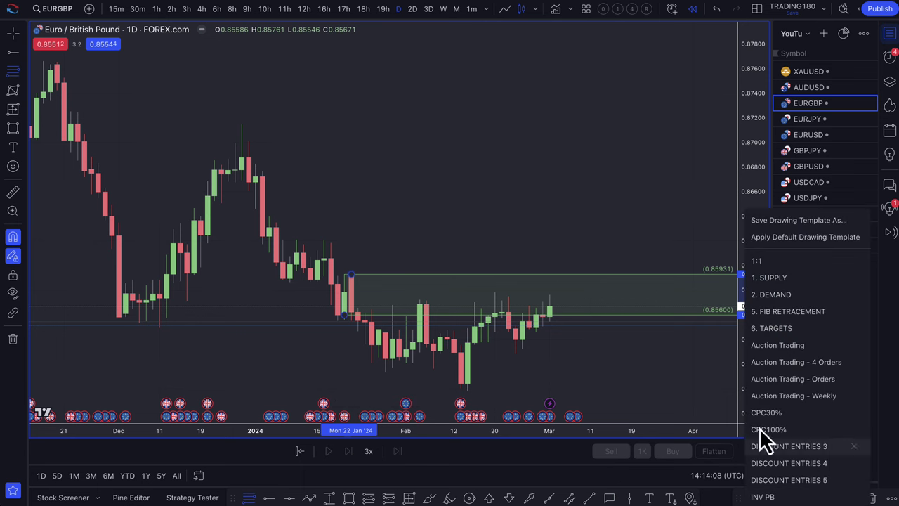
pyautogui.click(768, 277)
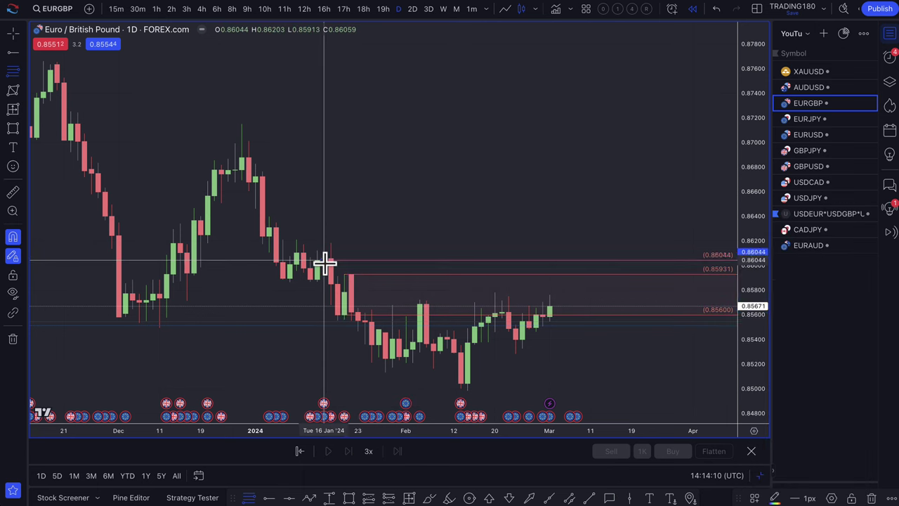
pyautogui.scroll(2, 546, 311)
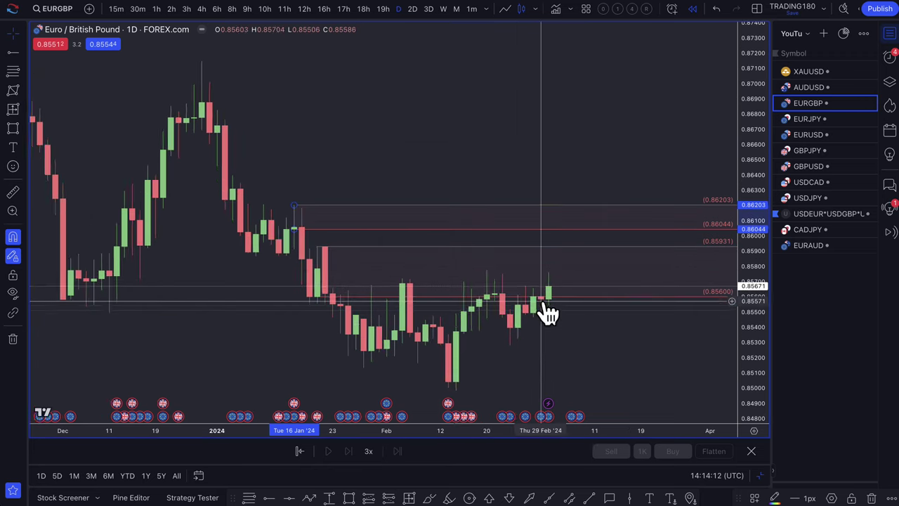
pyautogui.scroll(-1, 313, 297)
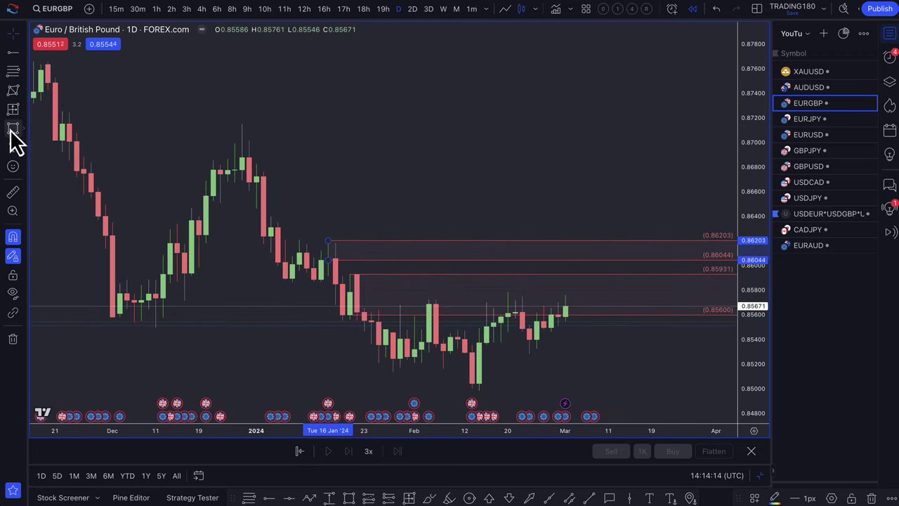
# Draw a yellow rectangle band inside the lower EURGBP supply zone from 0.85770 down to 0.85702, starting on 27 December
pyautogui.hotkey('alt', 'shift', 'r')
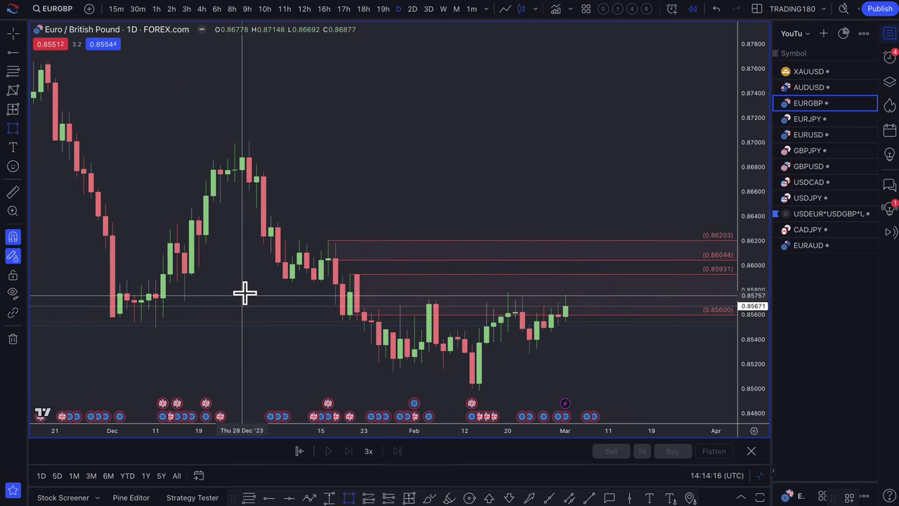
pyautogui.click(243, 296)
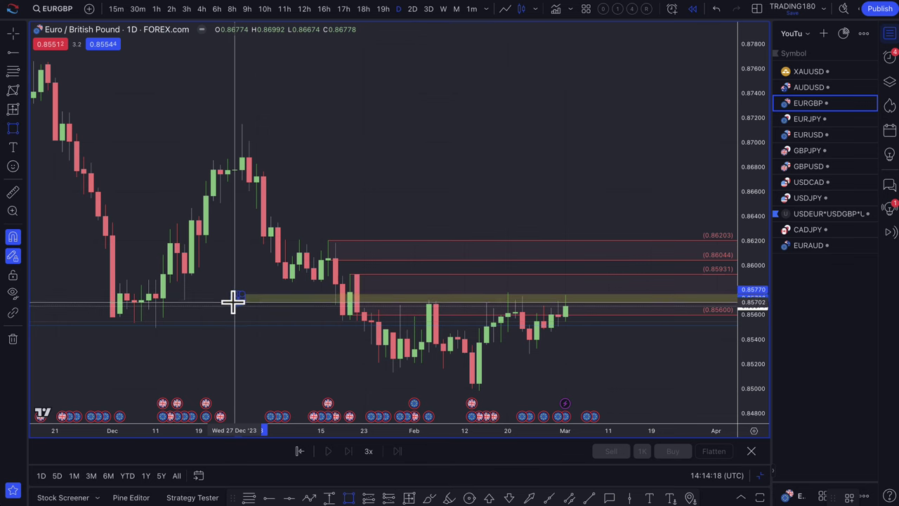
pyautogui.click(233, 301)
pyautogui.scroll(-1, 351, 298)
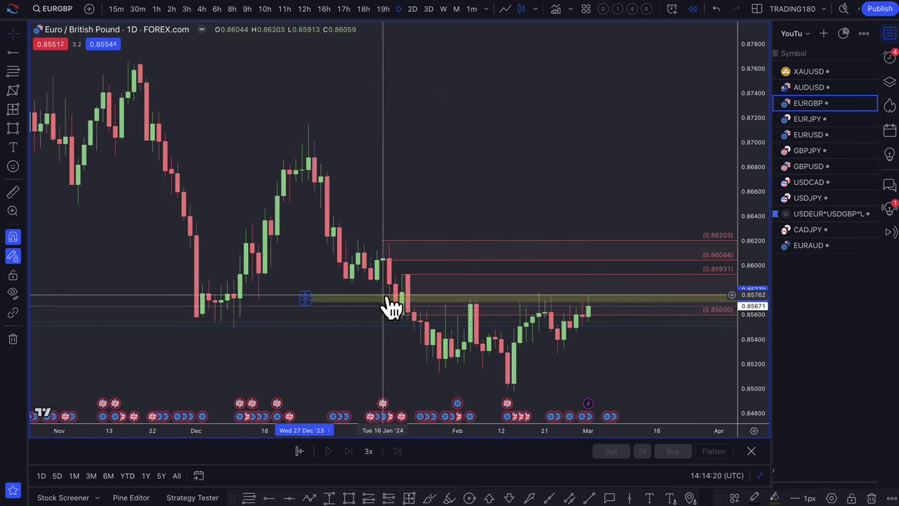
# Draw a EURGBP forecast path from the 1 March close up to about 0.8587 on 6 March and down to about 0.8545 on 8 March
pyautogui.scroll(3, 417, 311)
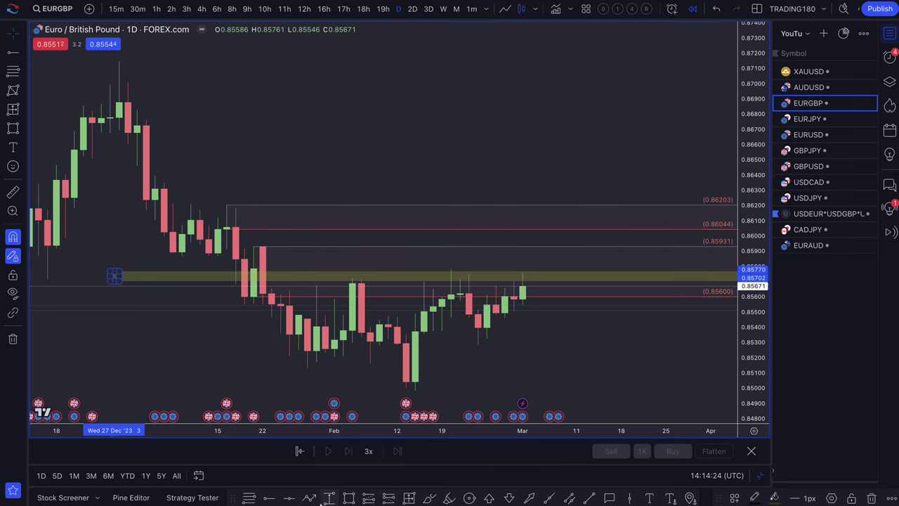
pyautogui.click(309, 497)
pyautogui.click(523, 285)
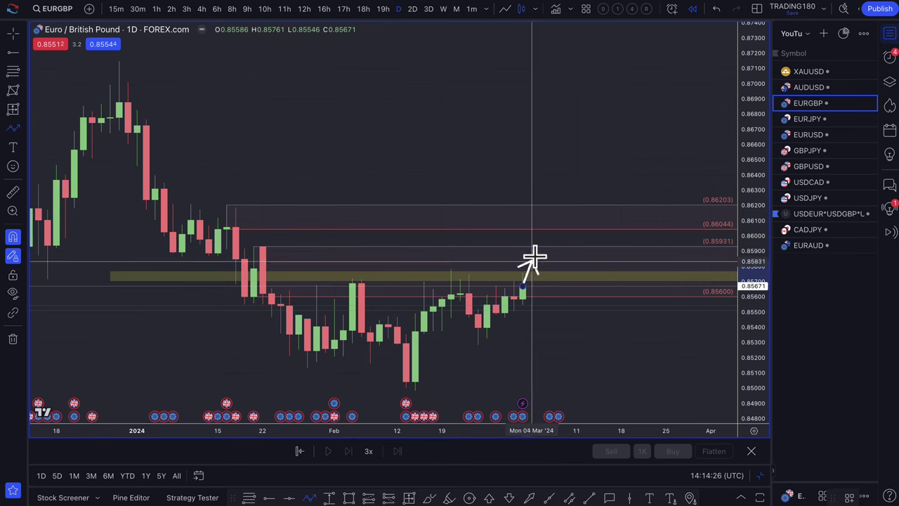
pyautogui.click(540, 250)
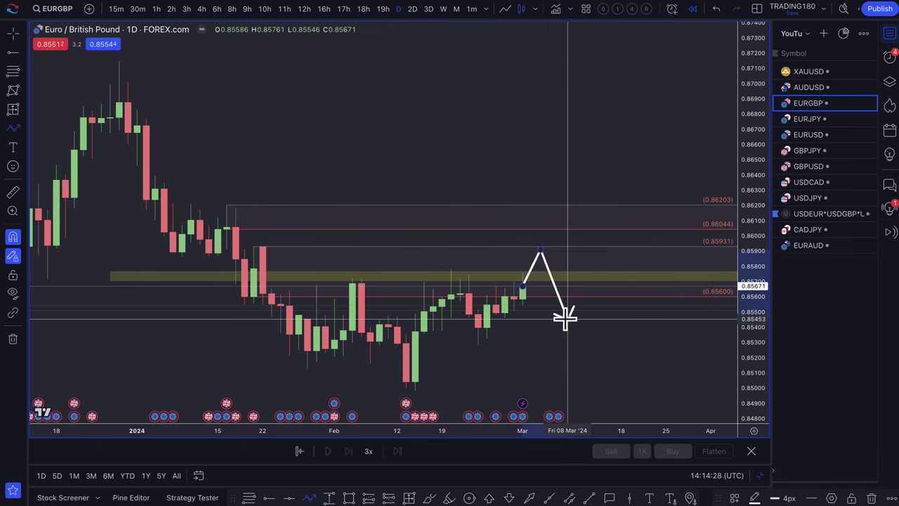
pyautogui.doubleClick(566, 318)
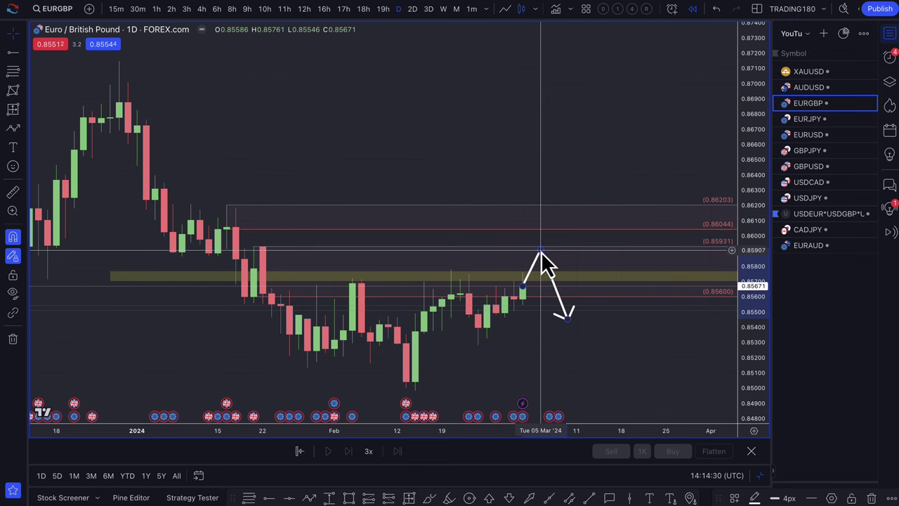
pyautogui.moveTo(540, 250)
pyautogui.mouseDown()
pyautogui.moveTo(538, 216)
pyautogui.moveTo(543, 253)
pyautogui.moveTo(511, 284)
pyautogui.moveTo(443, 267)
pyautogui.moveTo(547, 269)
pyautogui.moveTo(465, 272)
pyautogui.moveTo(505, 288)
pyautogui.moveTo(550, 258)
pyautogui.mouseUp()
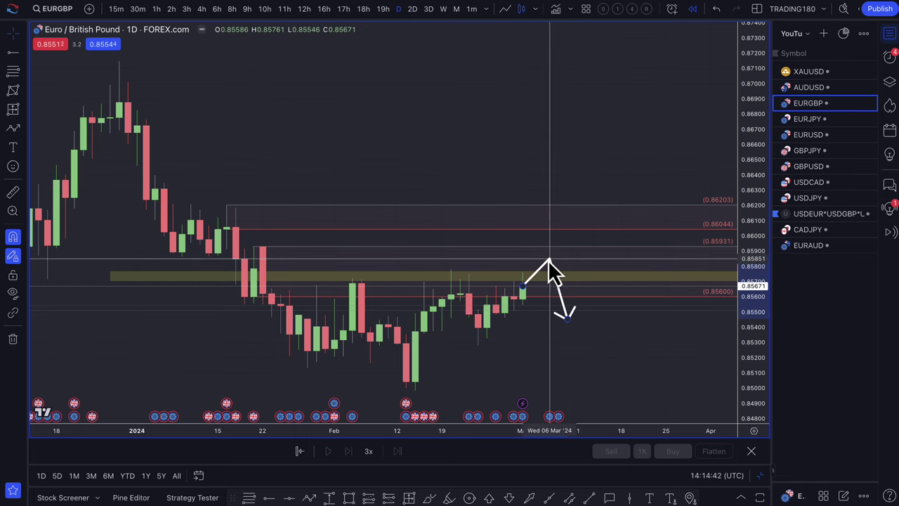
pyautogui.moveTo(549, 263); pyautogui.dragTo(549, 258)
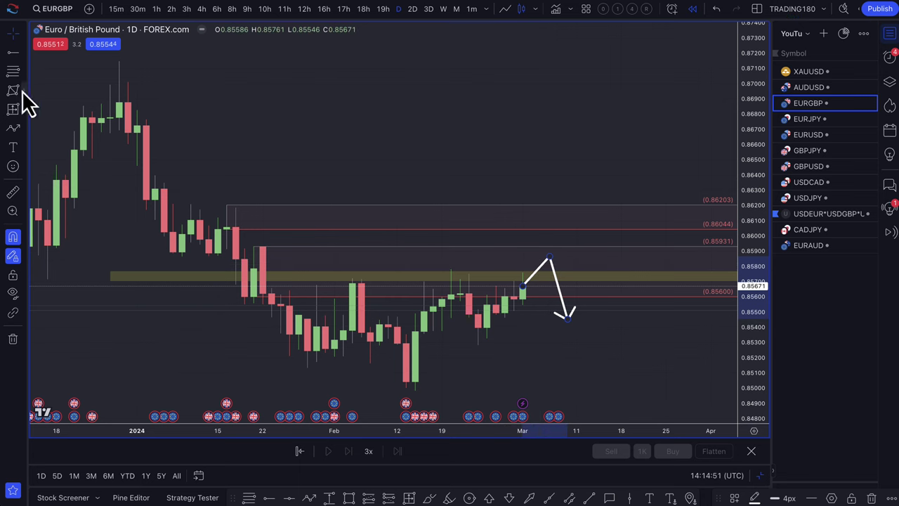
# Mark a EURGBP zone from 0.85295 down to 0.85001 on the 13 February candle and apply the 2. DEMAND template
pyautogui.click(11, 71)
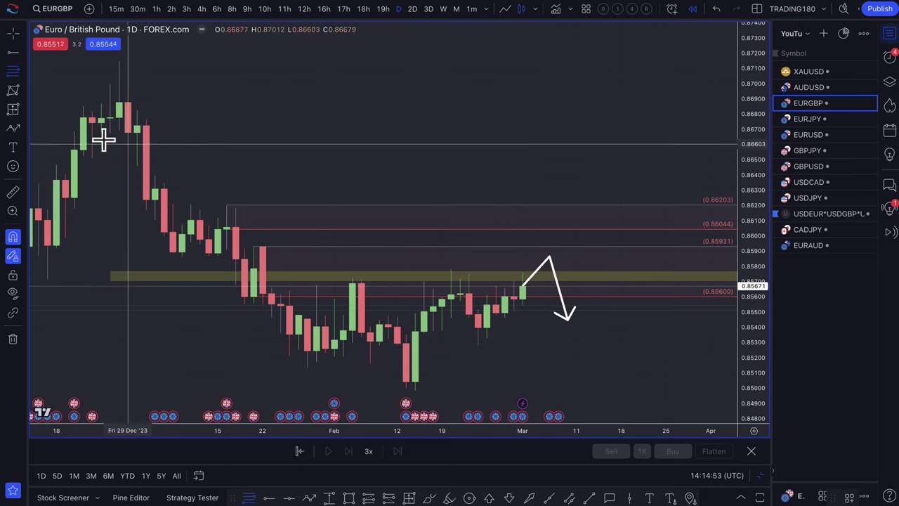
pyautogui.moveTo(404, 344)
pyautogui.mouseDown()
pyautogui.moveTo(405, 395)
pyautogui.moveTo(435, 406)
pyautogui.mouseUp()
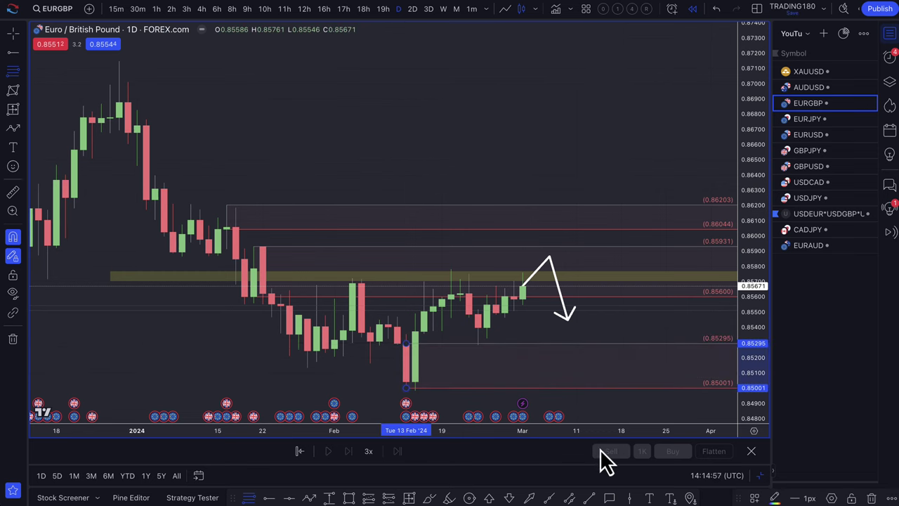
pyautogui.click(754, 497)
pyautogui.click(771, 294)
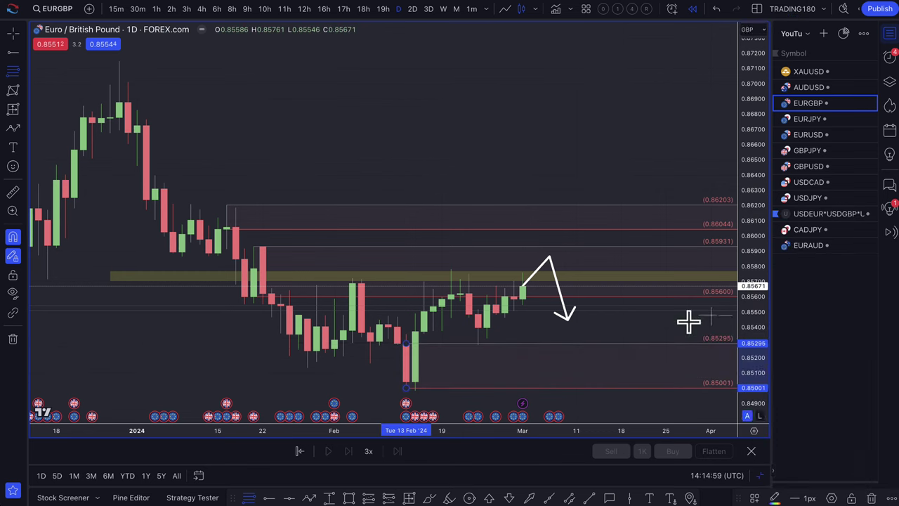
# Draw a yellow rectangle band inside the EURGBP demand zone from 0.85190 down to 0.85145, starting on 18 January
pyautogui.scroll(-3, 565, 359)
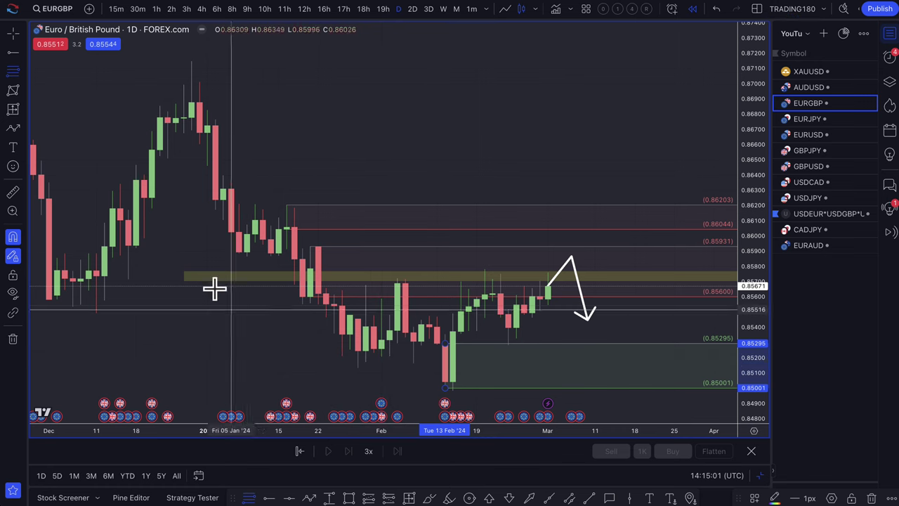
pyautogui.click(349, 498)
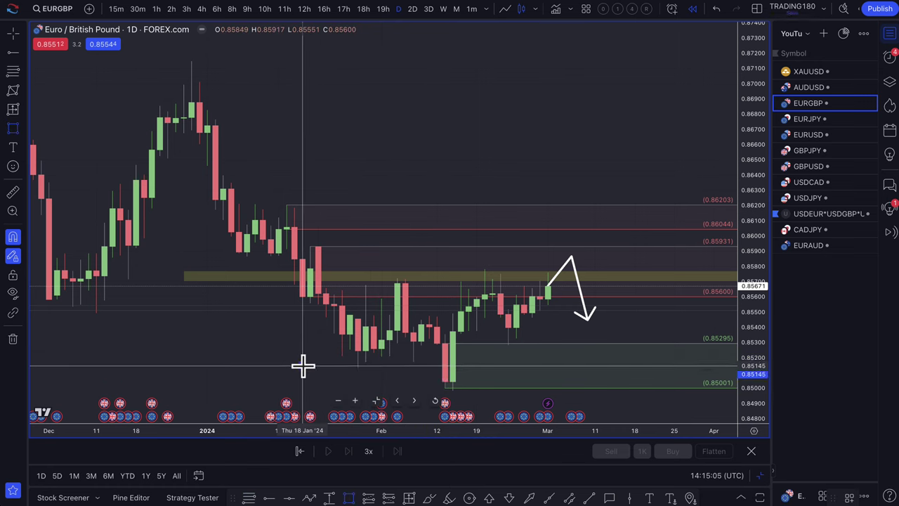
pyautogui.moveTo(302, 366); pyautogui.dragTo(304, 358)
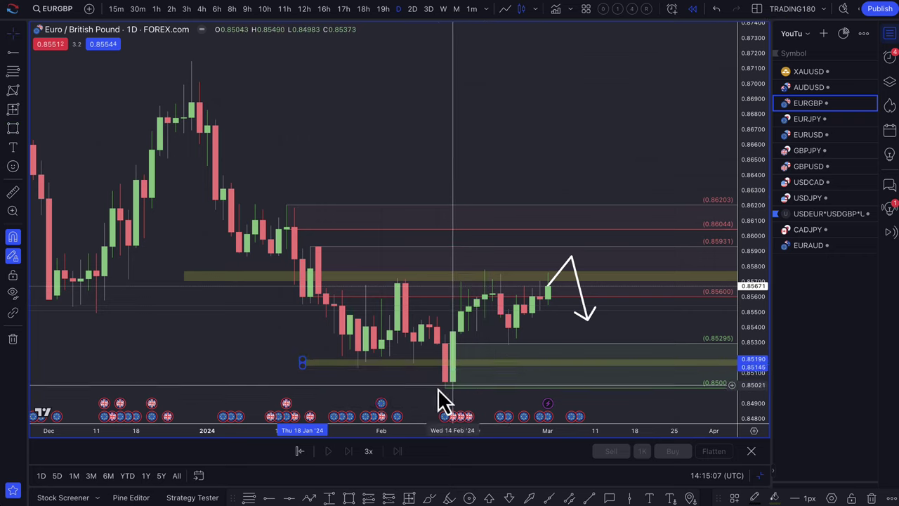
pyautogui.scroll(3, 437, 398)
pyautogui.rightClick(322, 358)
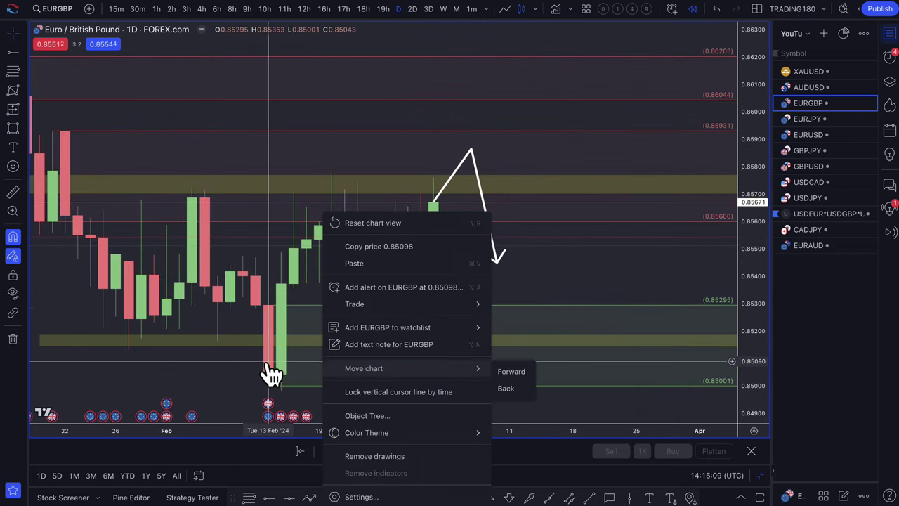
pyautogui.click(272, 371)
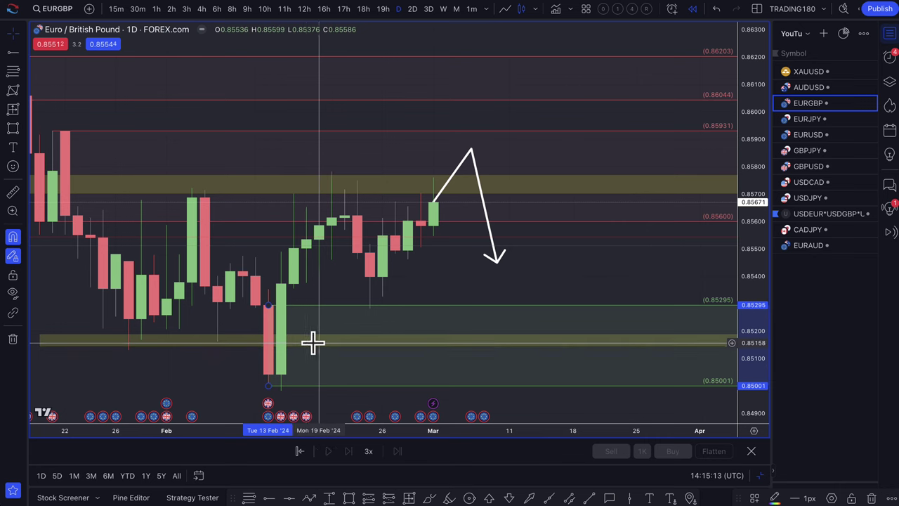
pyautogui.scroll(-1, 545, 365)
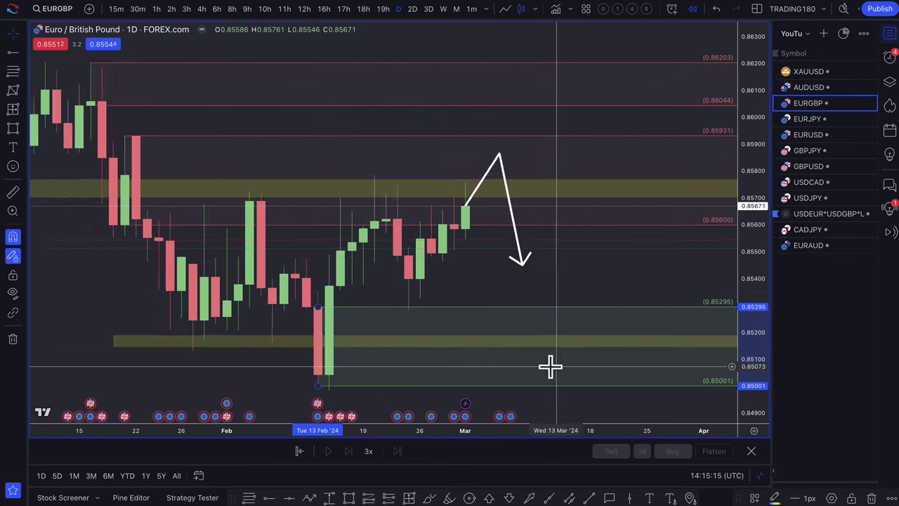
# Switch to the AUDUSD chart, mark a zone from 0.66246 down to 0.65678 starting on 30 January, and apply the 1. SUPPLY template
pyautogui.scroll(-2, 550, 366)
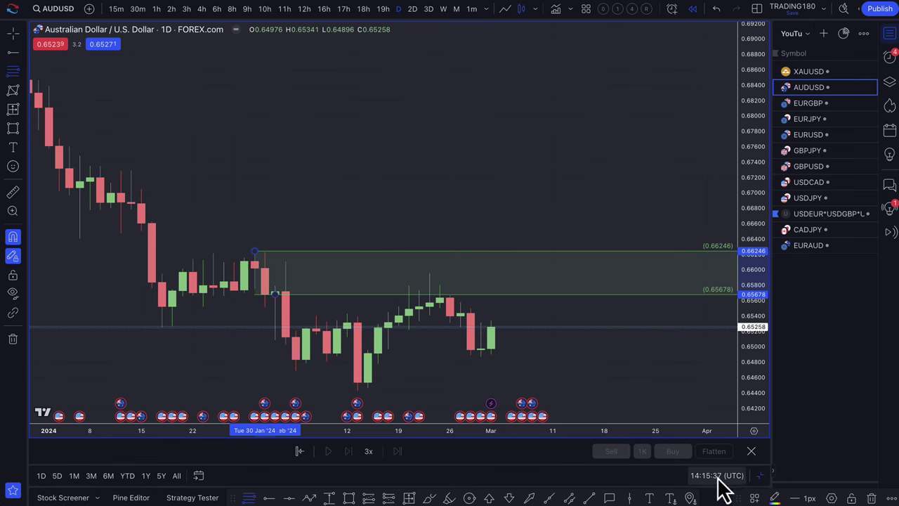
pyautogui.click(754, 497)
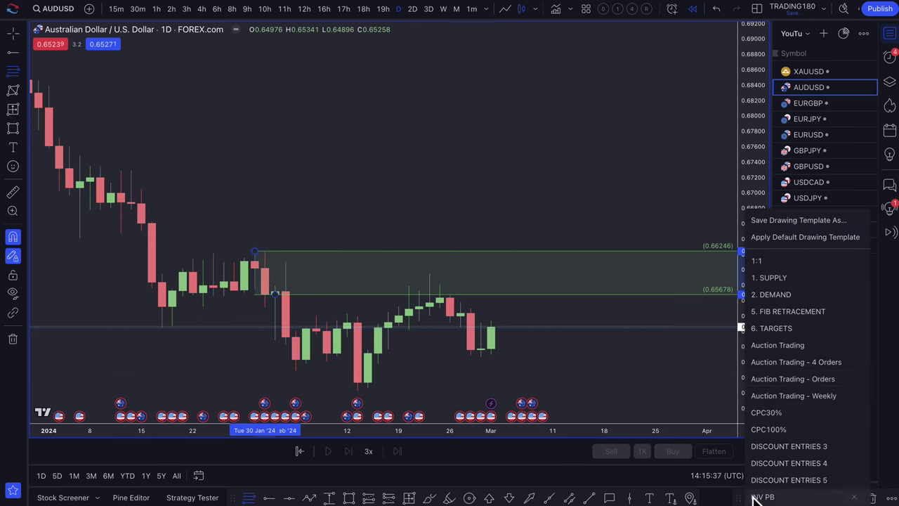
pyautogui.click(783, 282)
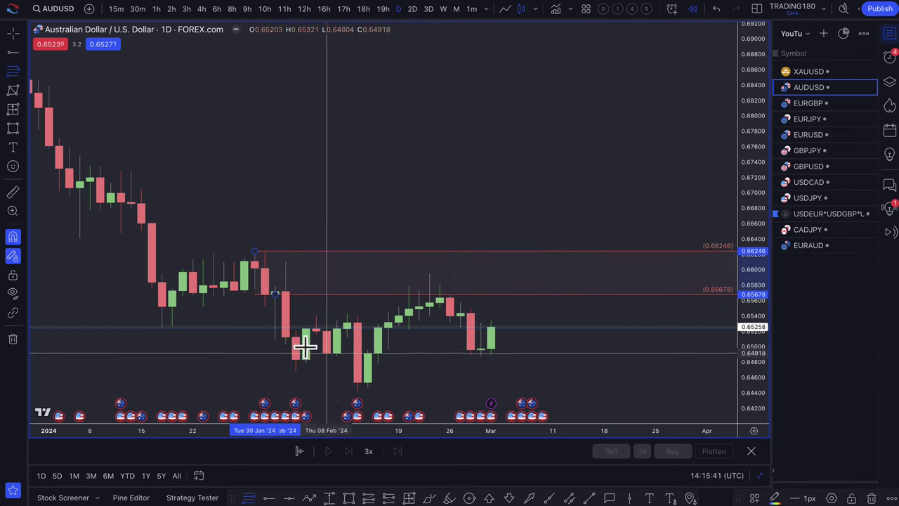
# Mark an AUDUSD zone from 0.65086 on 16 November down to 0.64526 on 17 November and apply the 2. DEMAND template
pyautogui.scroll(-5, 269, 307)
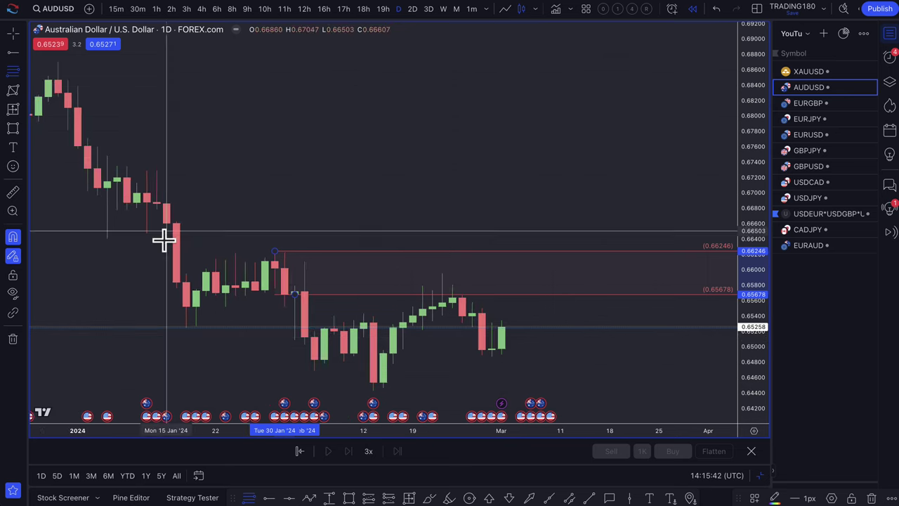
pyautogui.scroll(-1, 330, 292)
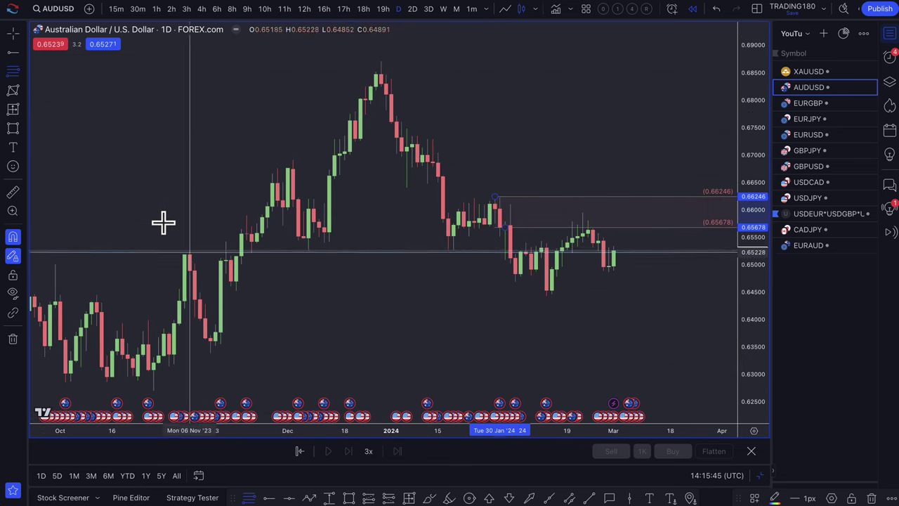
pyautogui.click(10, 72)
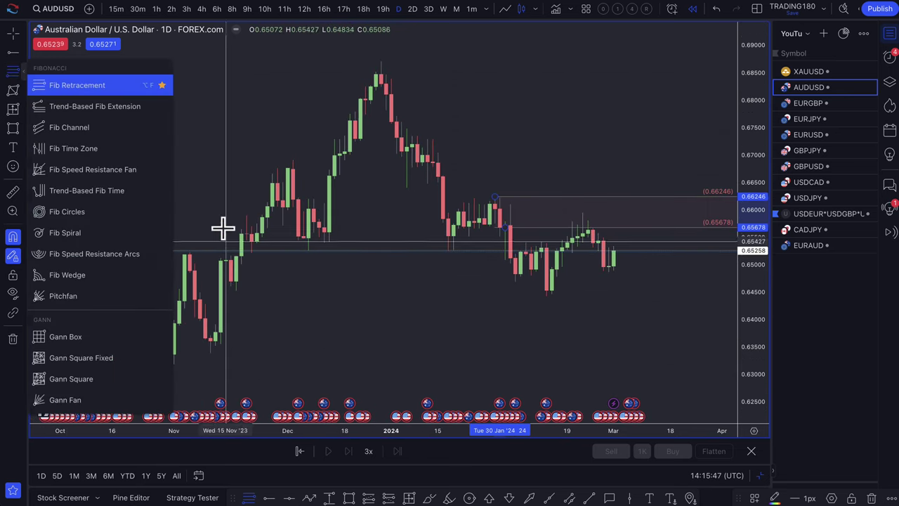
pyautogui.click(230, 260)
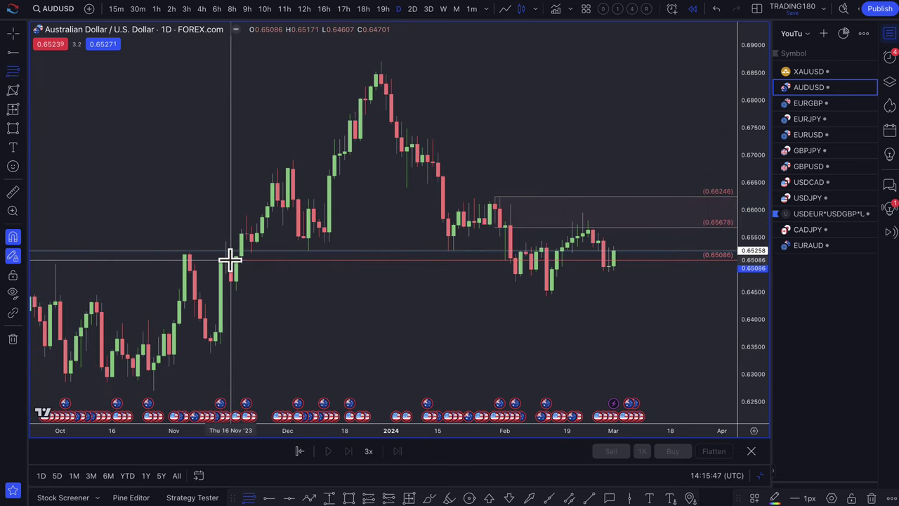
pyautogui.click(251, 295)
pyautogui.rightClick(459, 327)
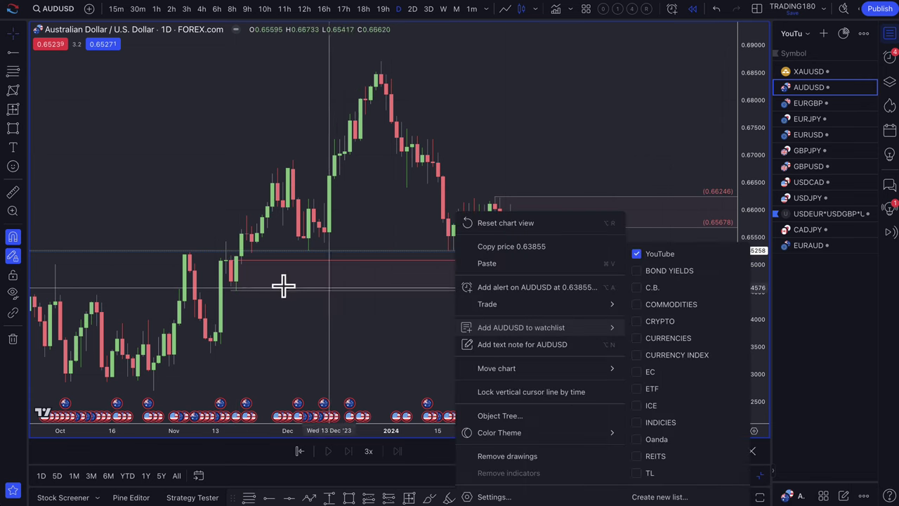
pyautogui.click(353, 339)
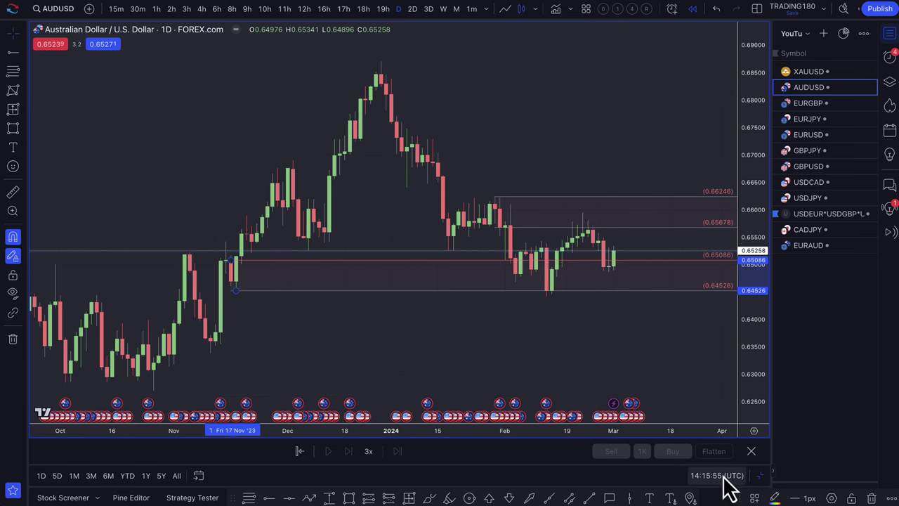
pyautogui.click(755, 496)
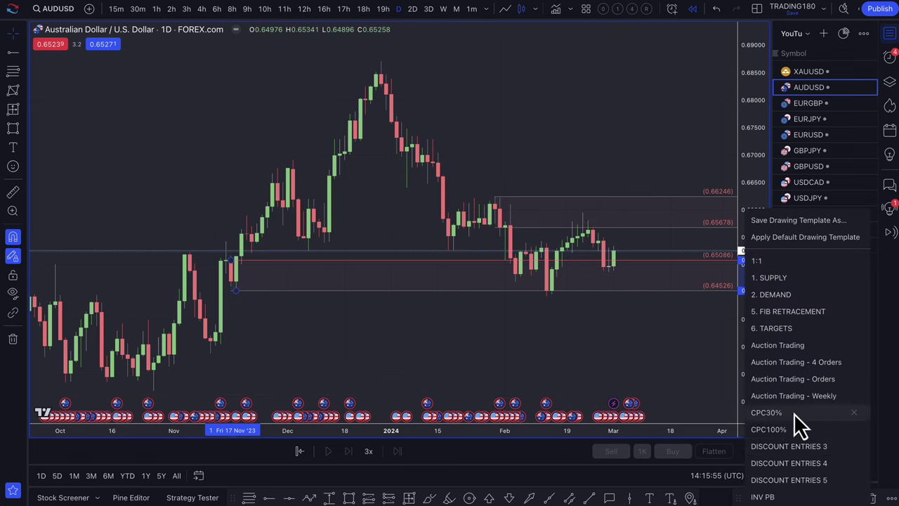
pyautogui.click(779, 295)
# Extend the lower edge of the AUDUSD demand zone down to the 13 February low at 0.64428
pyautogui.rightClick(590, 307)
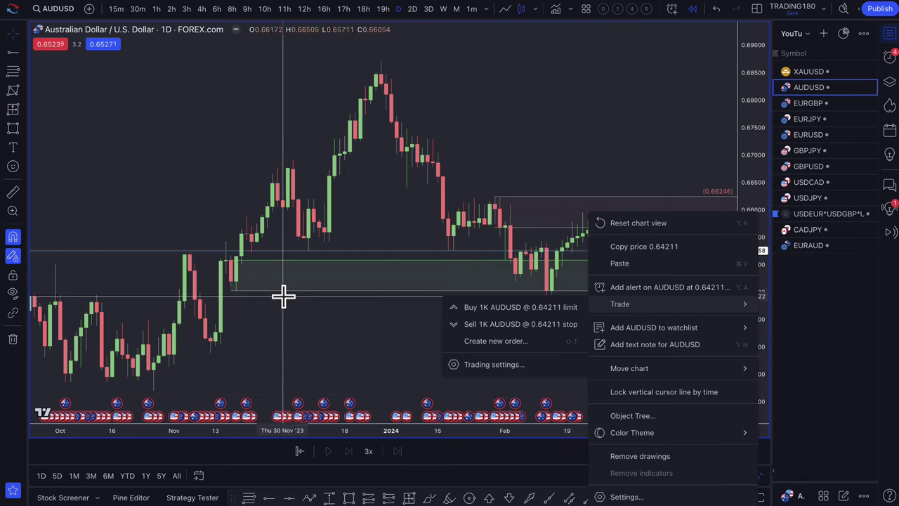
pyautogui.click(239, 301)
pyautogui.moveTo(242, 292); pyautogui.dragTo(548, 313)
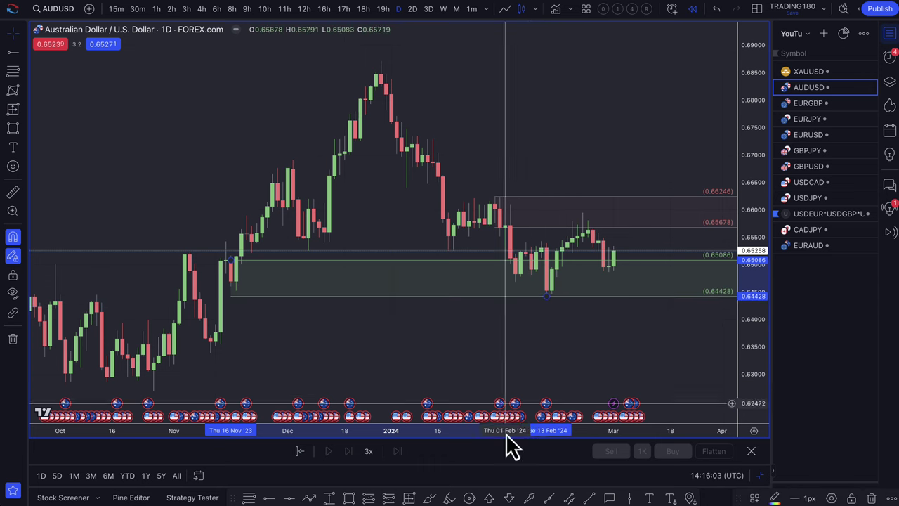
# Draw an AUDUSD forecast path from the 1 March close down to about 0.6455 on 6 March and up to about 0.6570 on 18 March
pyautogui.click(310, 498)
pyautogui.click(613, 254)
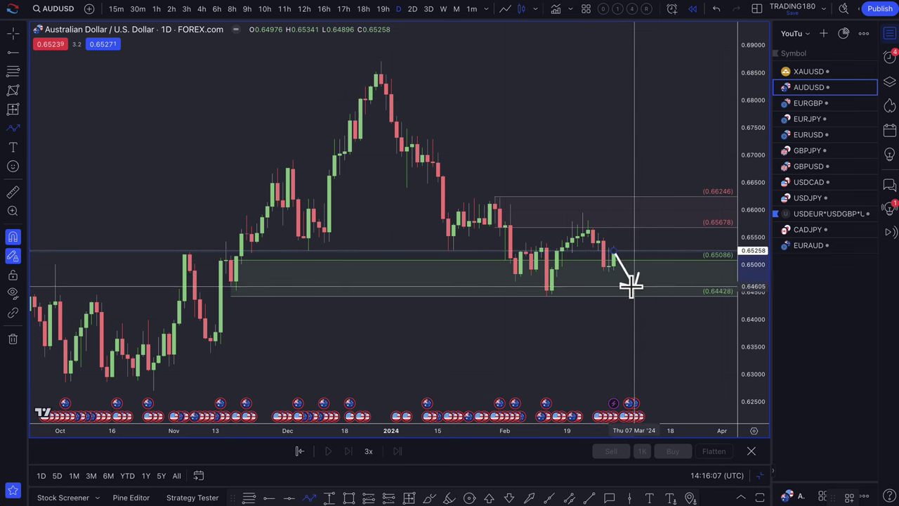
pyautogui.click(629, 289)
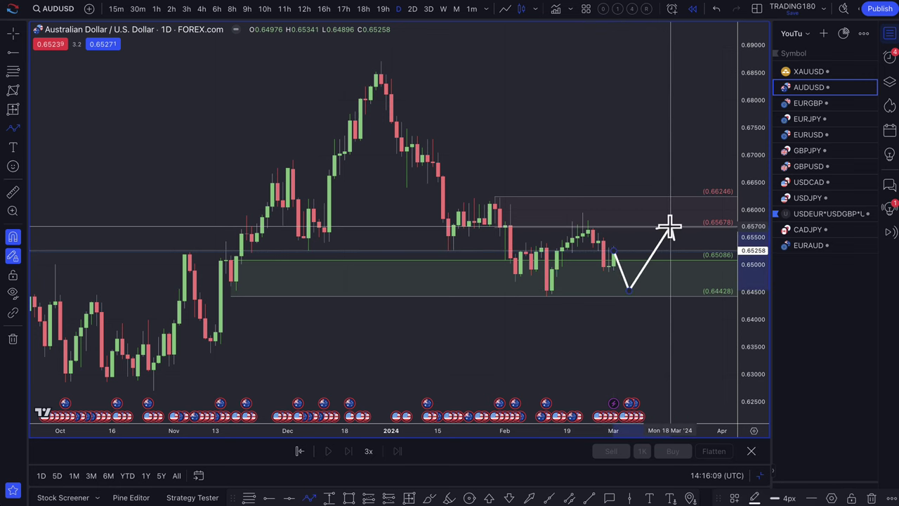
pyautogui.click(669, 226)
# Extend the lower edge of the AUDUSD supply zone down to 0.65401 on the 26 February candle
pyautogui.scroll(2, 632, 256)
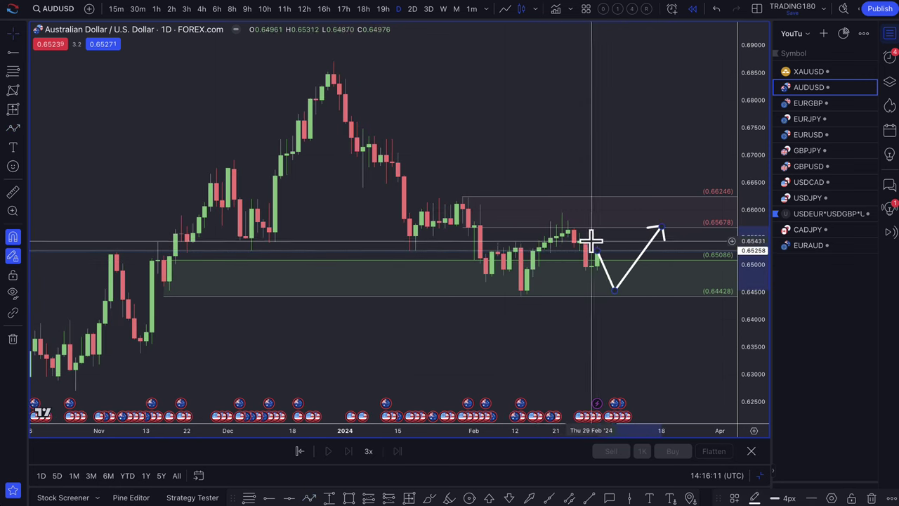
pyautogui.scroll(1, 600, 257)
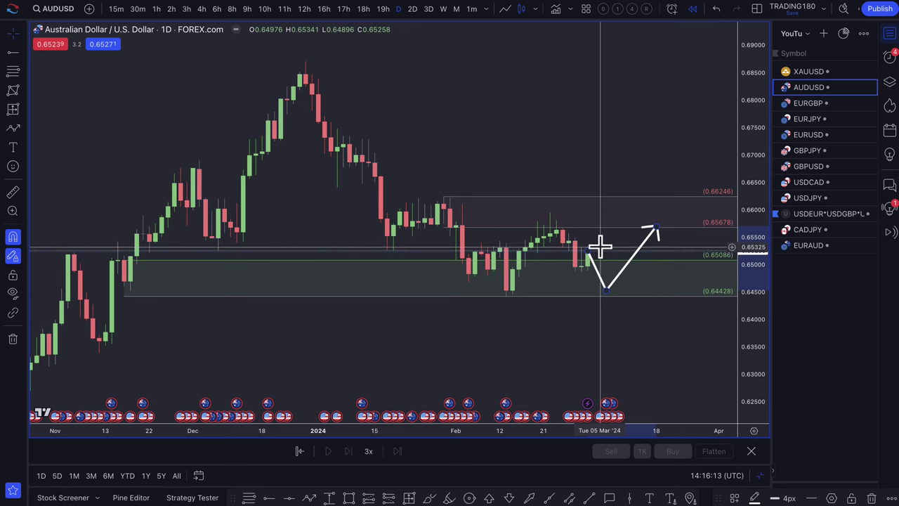
pyautogui.scroll(1, 569, 256)
pyautogui.rightClick(544, 256)
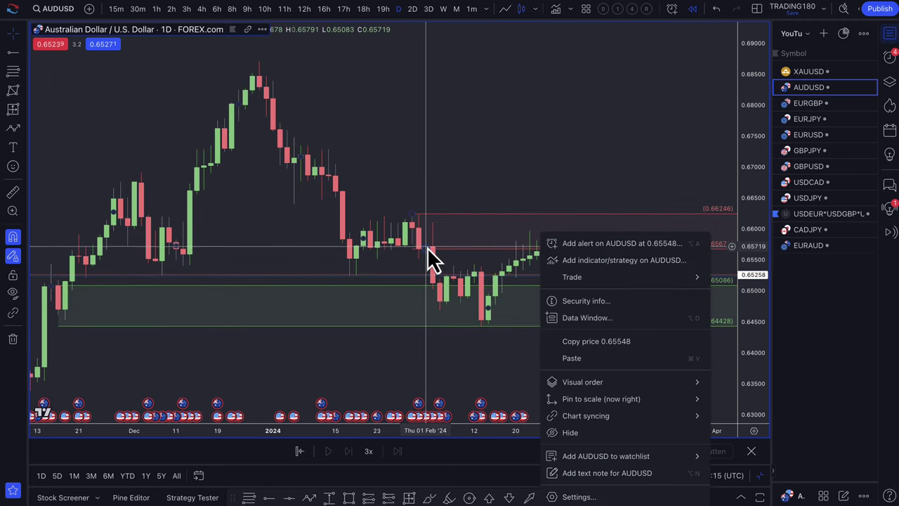
pyautogui.click(435, 261)
pyautogui.moveTo(543, 247); pyautogui.dragTo(544, 261)
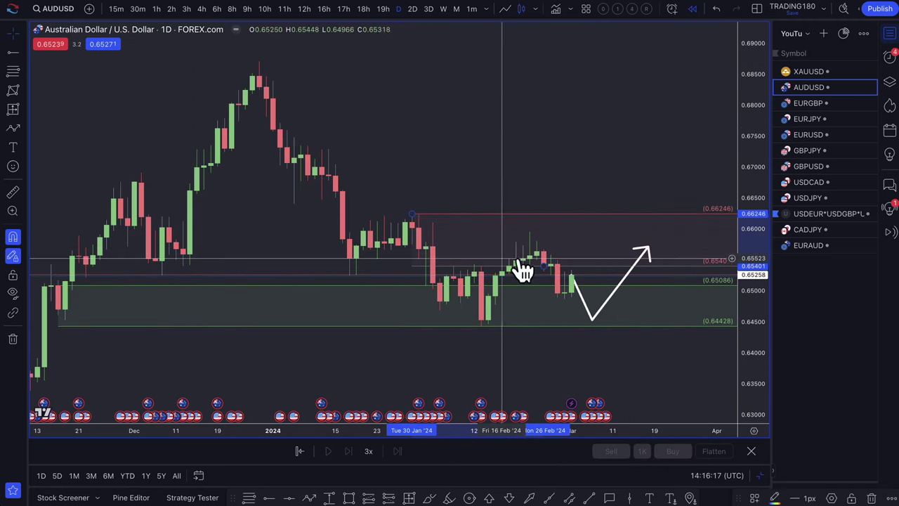
# Move the AUDUSD path's end to about 0.6595 on 11 March and draw a second arrow from there down to about 0.6495 on 19 March
pyautogui.moveTo(649, 250)
pyautogui.mouseDown()
pyautogui.moveTo(610, 250)
pyautogui.moveTo(613, 218)
pyautogui.moveTo(614, 229)
pyautogui.mouseUp()
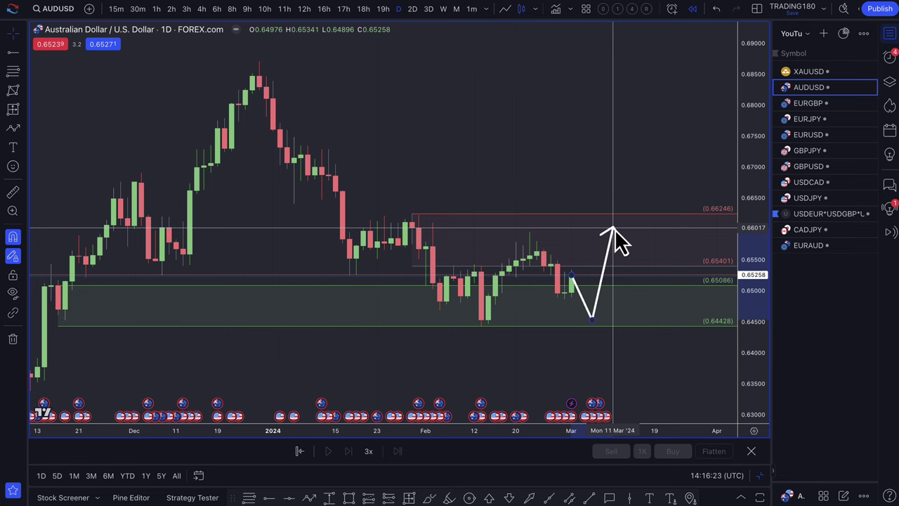
pyautogui.moveTo(613, 230)
pyautogui.mouseDown()
pyautogui.moveTo(613, 221)
pyautogui.moveTo(613, 231)
pyautogui.mouseUp()
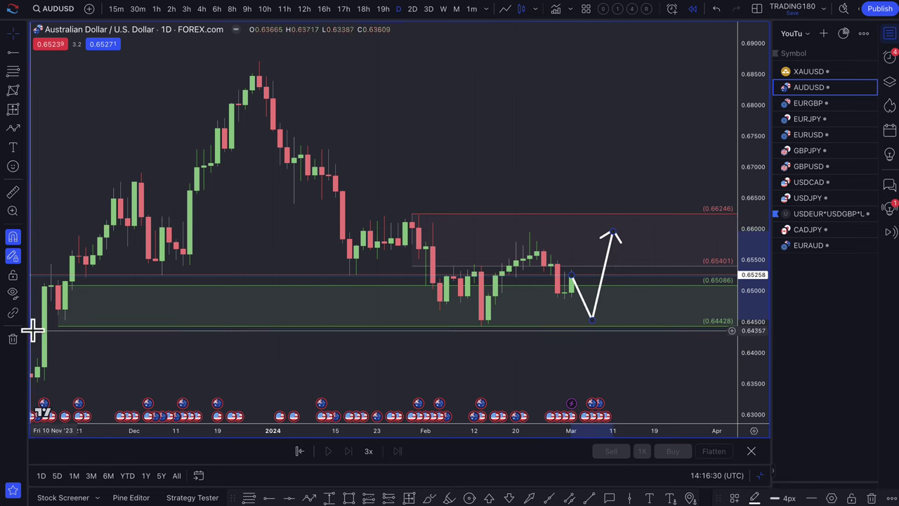
pyautogui.click(13, 129)
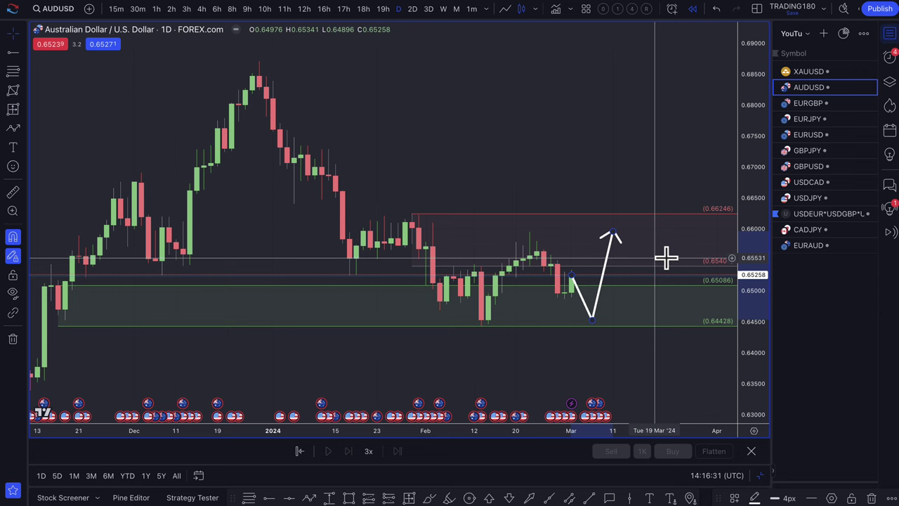
pyautogui.click(616, 228)
pyautogui.click(651, 294)
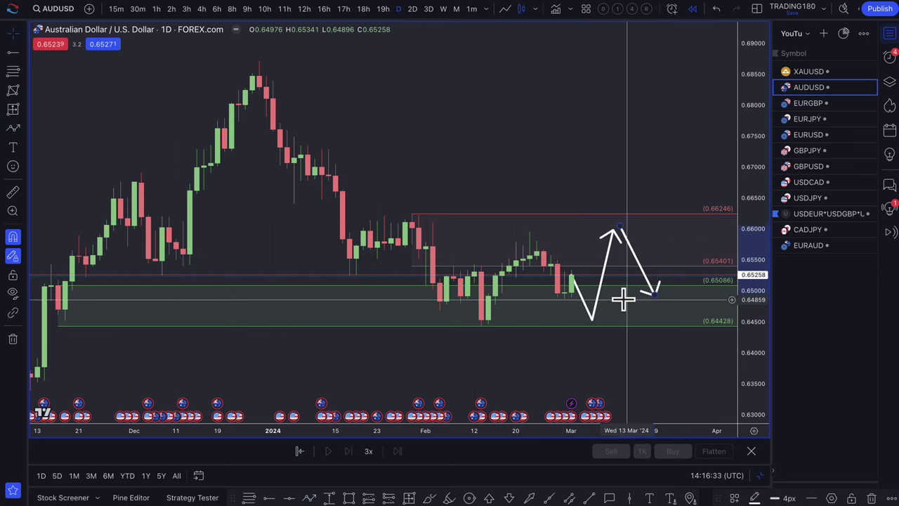
# Mark a lower AUDUSD demand zone from 0.63665 on 10 November down to 0.62704 on 26 October
pyautogui.scroll(-3, 625, 297)
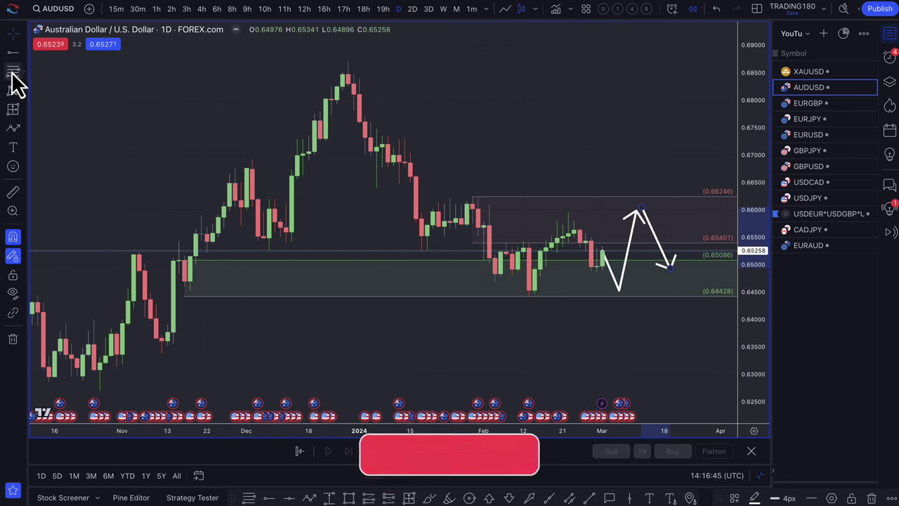
pyautogui.click(169, 337)
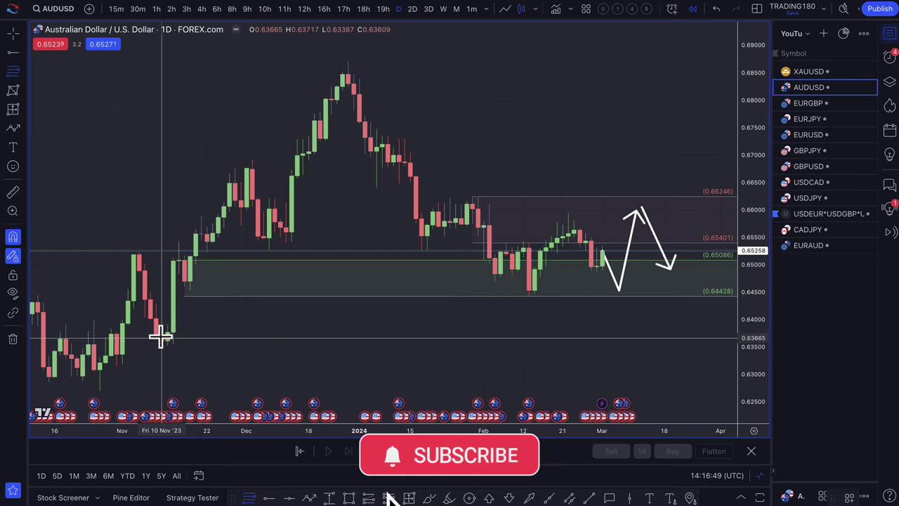
pyautogui.moveTo(160, 337)
pyautogui.mouseDown()
pyautogui.moveTo(161, 357)
pyautogui.moveTo(117, 368)
pyautogui.moveTo(99, 386)
pyautogui.mouseUp()
# Lower the AUDUSD path's 6 March turning point to about 0.6360, just inside the lower demand zone
pyautogui.scroll(-2, 275, 343)
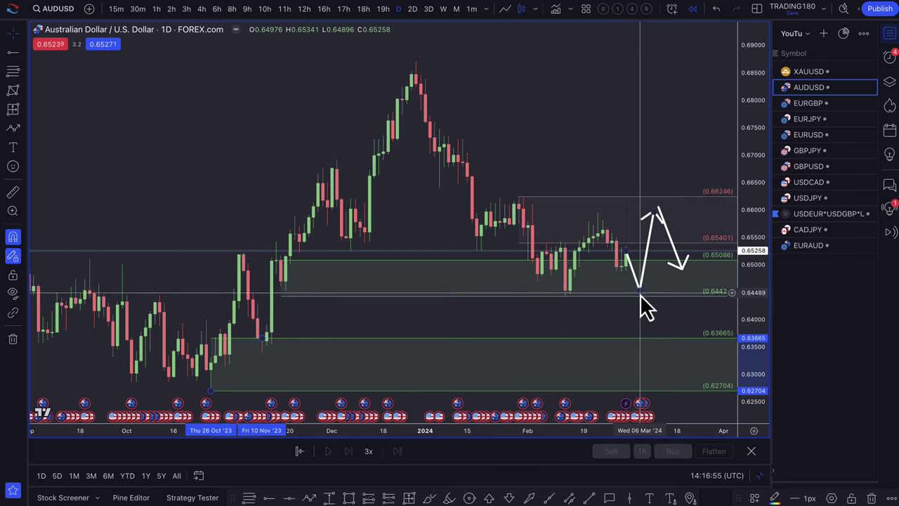
pyautogui.moveTo(637, 291); pyautogui.dragTo(638, 344)
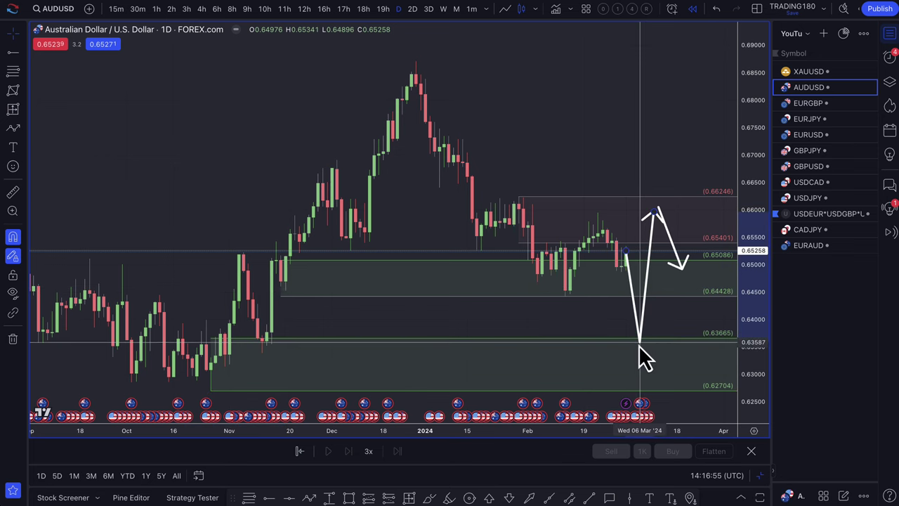
# Switch to the Bloomberg article on gold and US rate cut bets and review its highlighted paragraphs and headline
pyautogui.scroll(2, 584, 305)
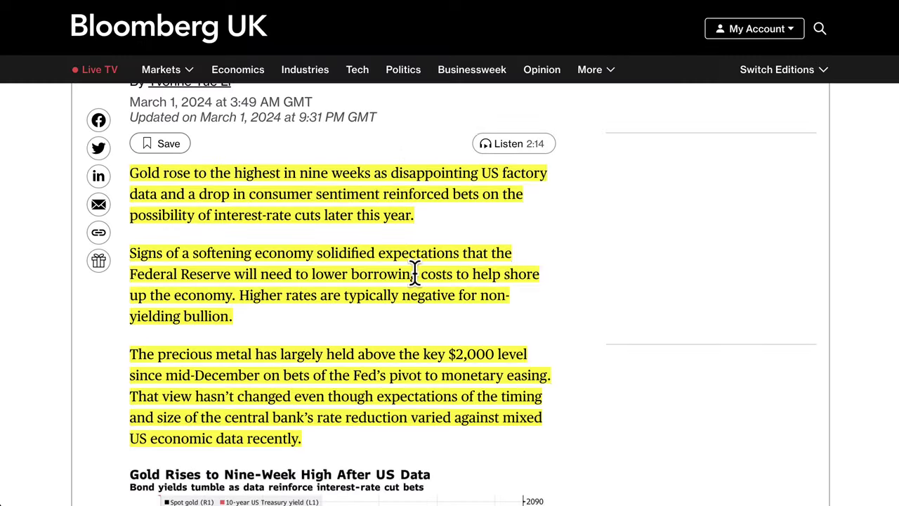
pyautogui.scroll(5, 415, 267)
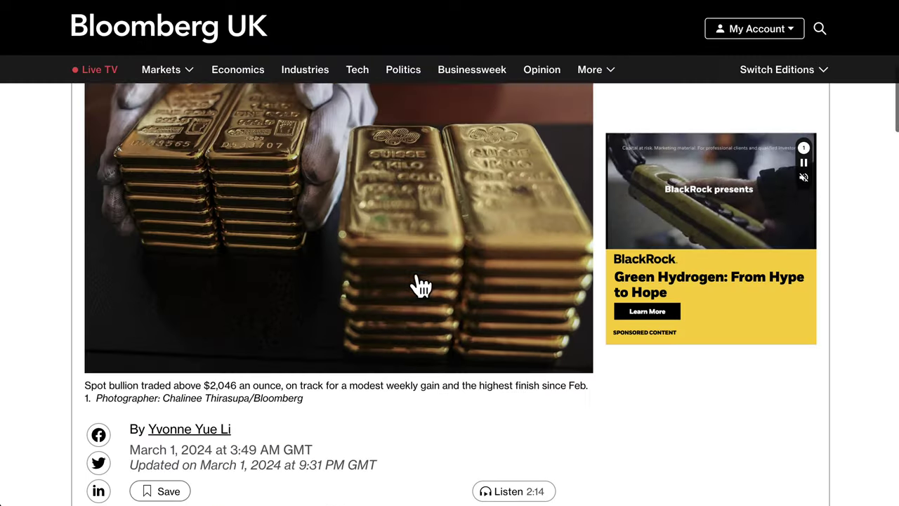
pyautogui.scroll(5, 420, 285)
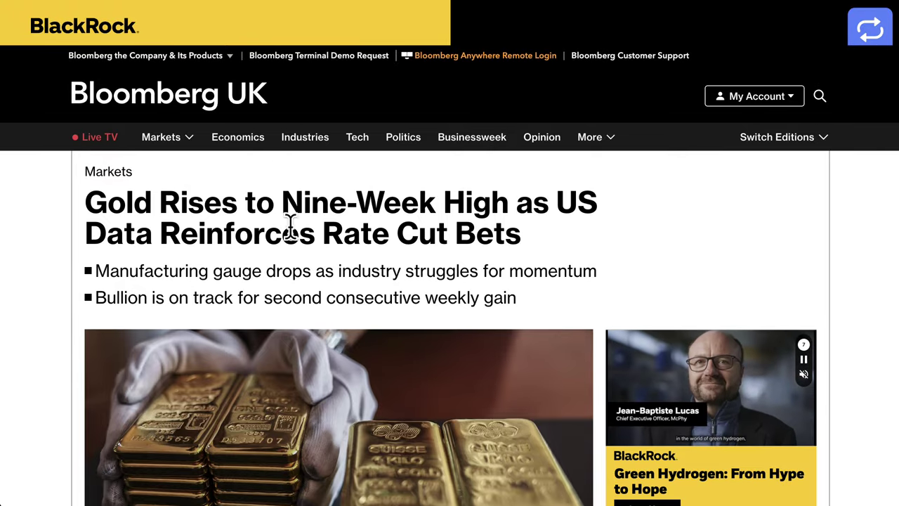
# Examine the gold article's headline, its two summary bullets and the highlighted opening paragraphs on US data and rate-cut bets
pyautogui.scroll(-3, 492, 246)
pyautogui.scroll(1, 492, 246)
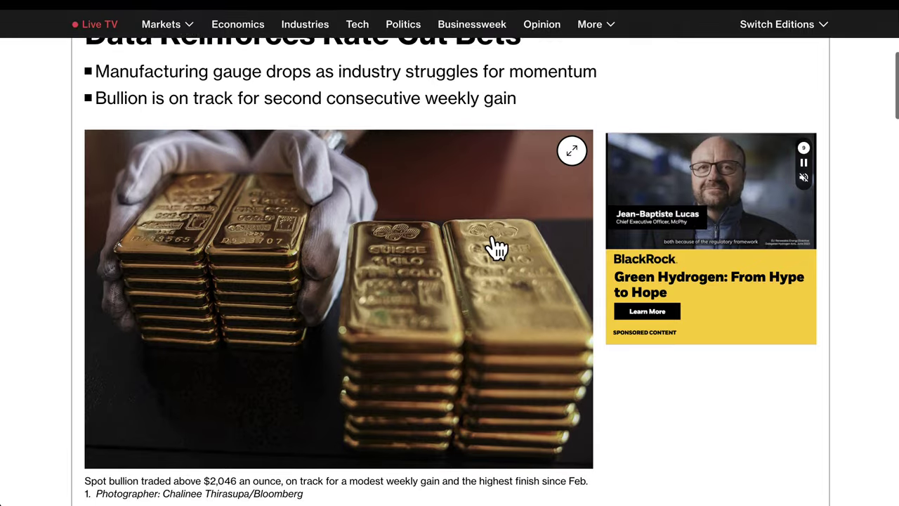
pyautogui.scroll(-1, 393, 211)
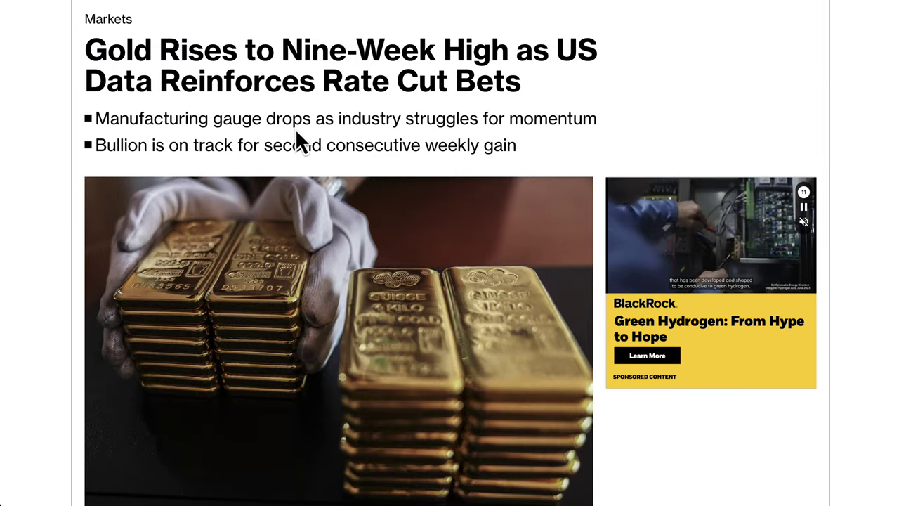
pyautogui.moveTo(317, 118); pyautogui.dragTo(309, 151)
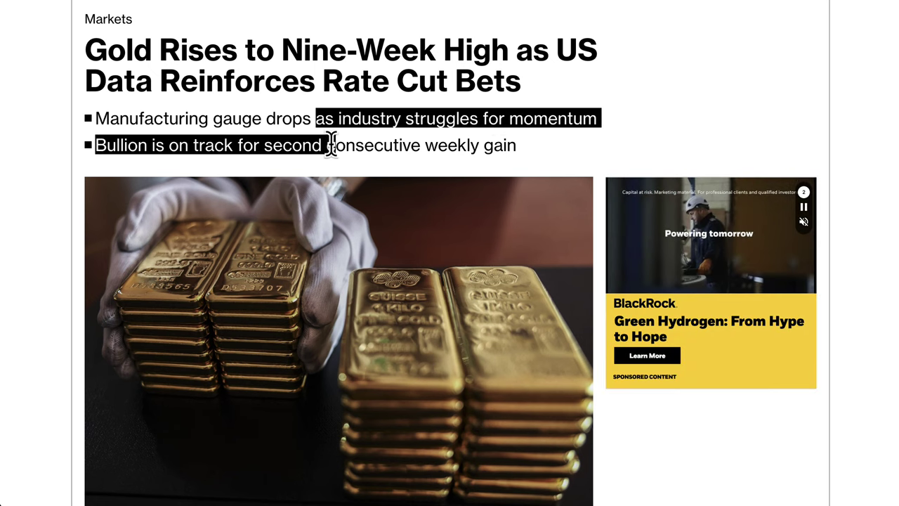
pyautogui.moveTo(497, 137); pyautogui.dragTo(543, 171)
pyautogui.scroll(-8, 545, 172)
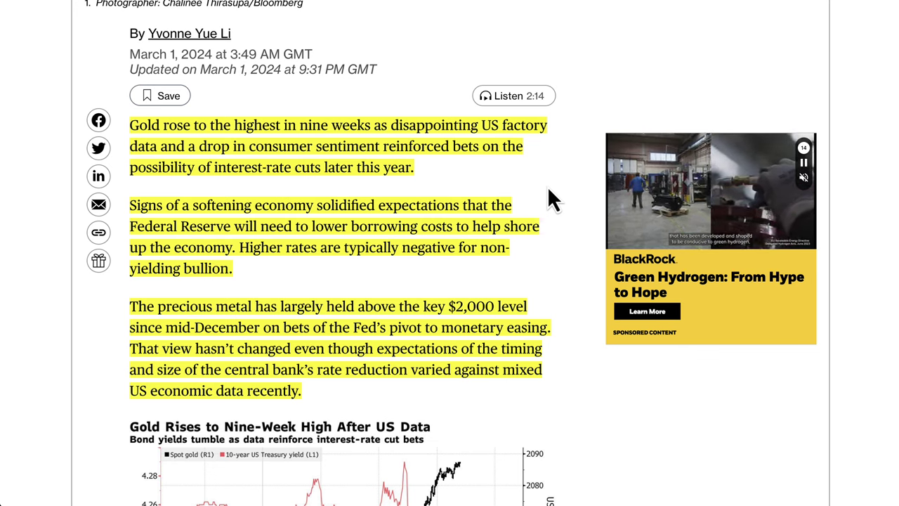
pyautogui.moveTo(327, 172)
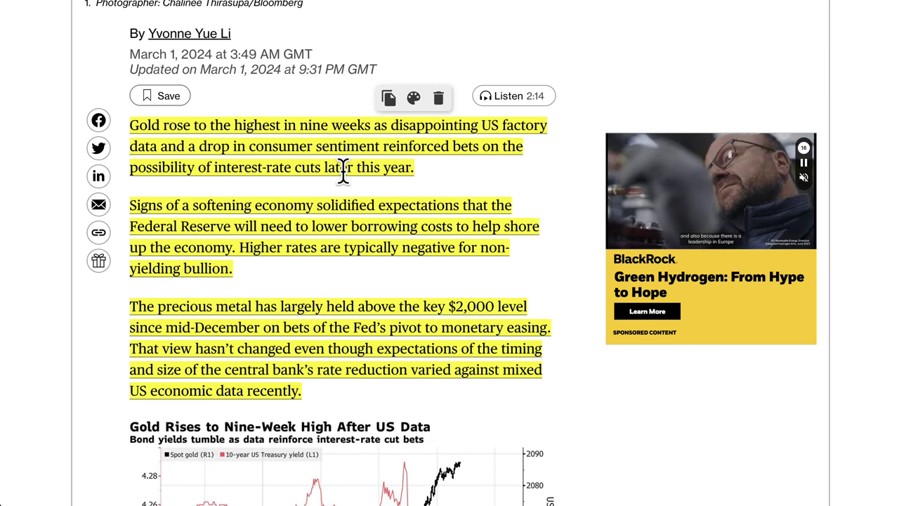
pyautogui.moveTo(237, 199)
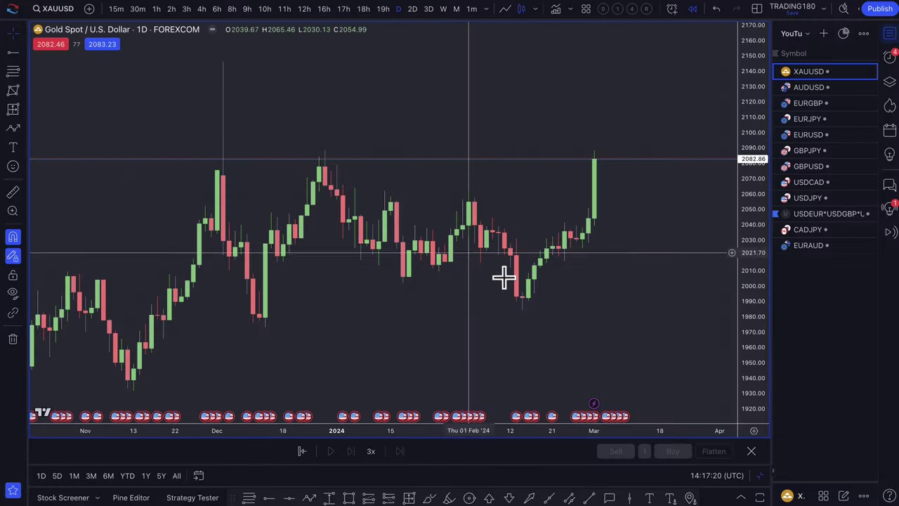
# Switch to the XAUUSD daily chart and mark demand zones at 2031.37–2016.12, 1993.20–1984.32 and 1981.96–1973.15
pyautogui.scroll(-3, 602, 301)
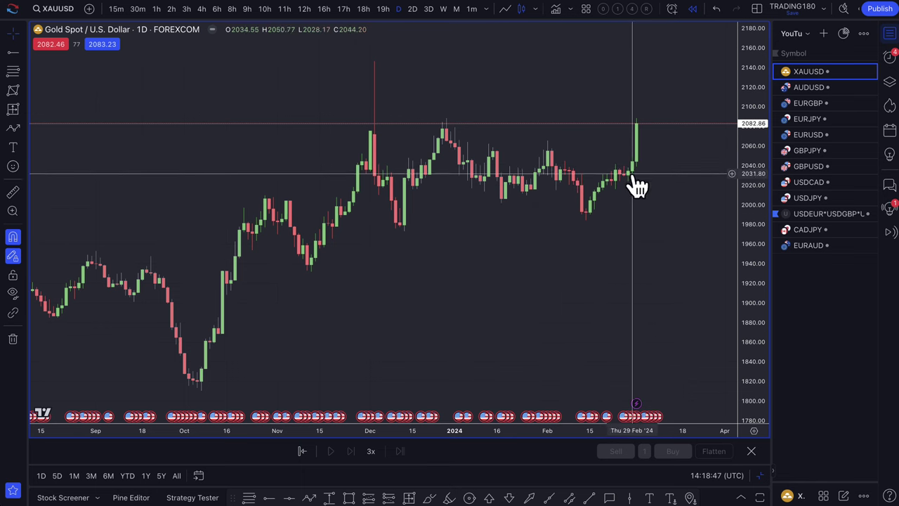
pyautogui.scroll(5, 571, 195)
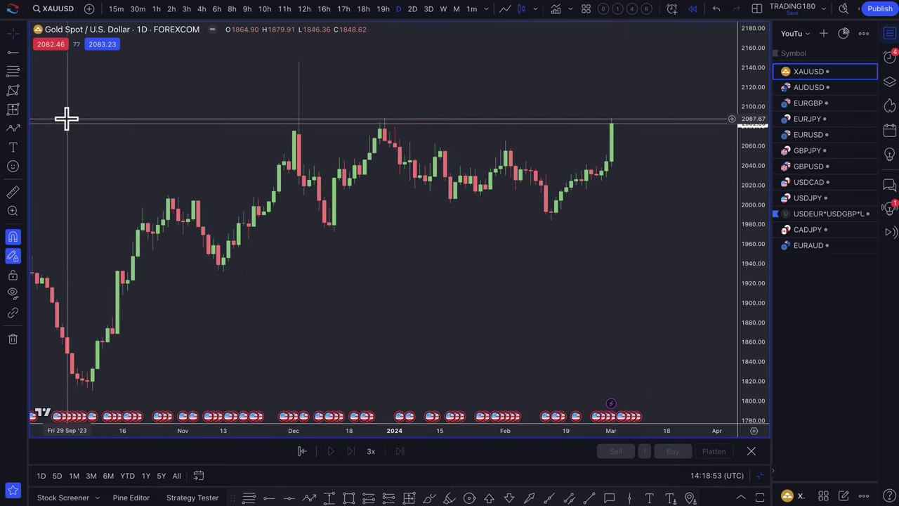
pyautogui.scroll(3, 275, 197)
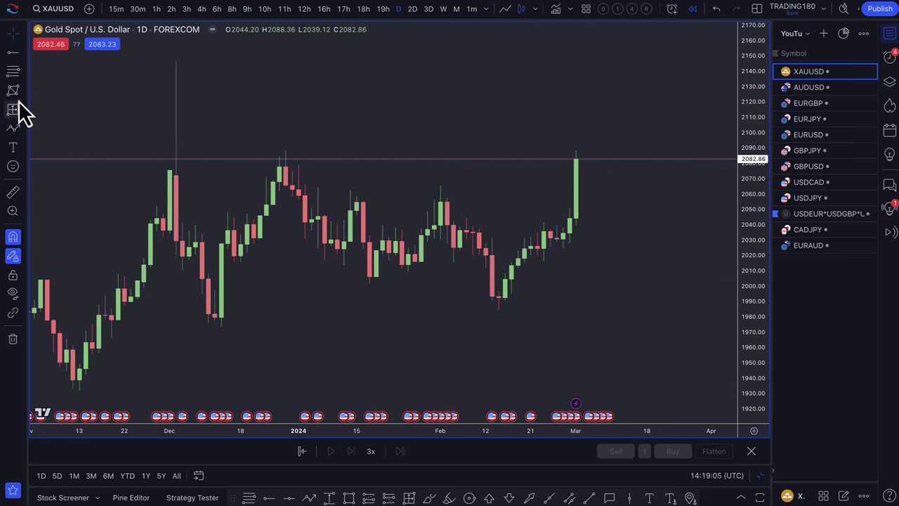
pyautogui.click(14, 73)
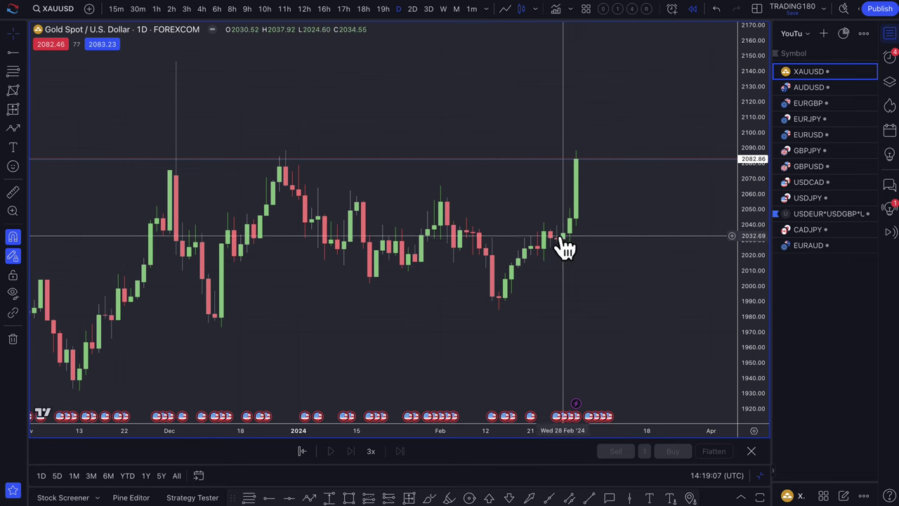
pyautogui.moveTo(555, 237); pyautogui.dragTo(544, 261)
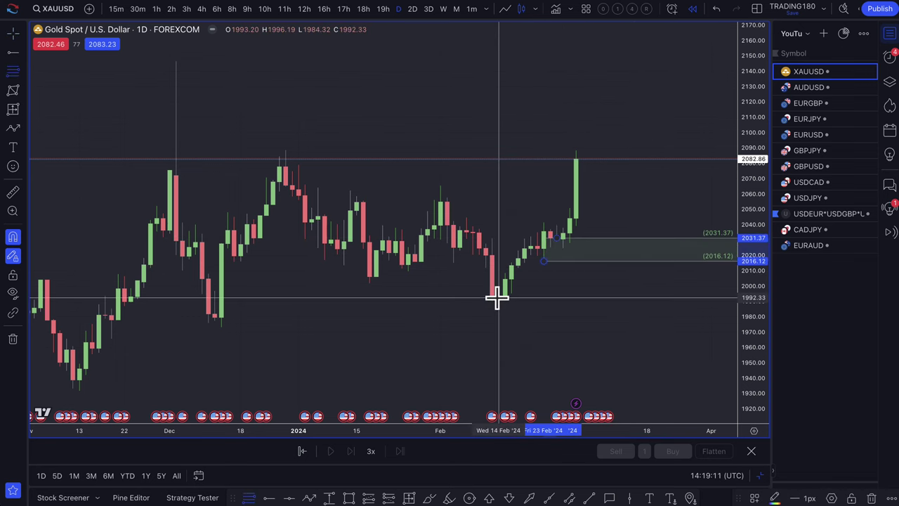
pyautogui.moveTo(498, 296); pyautogui.dragTo(497, 311)
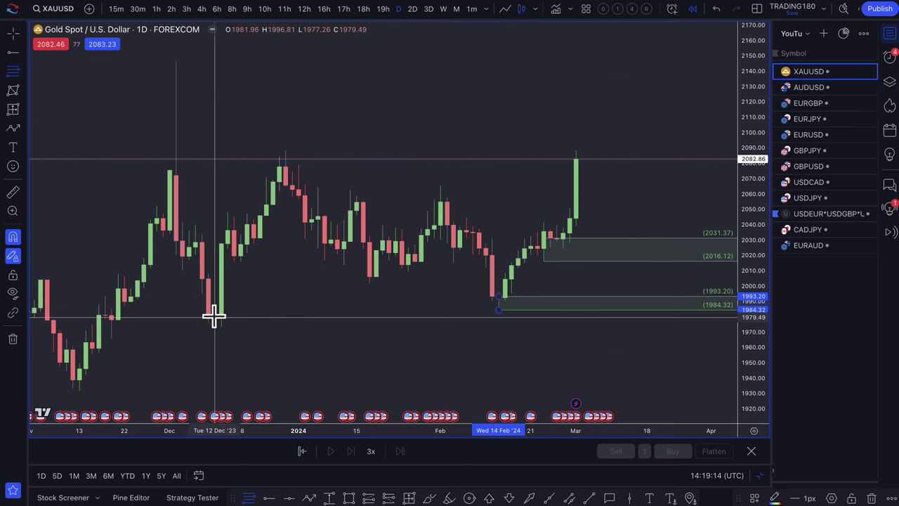
pyautogui.moveTo(217, 320); pyautogui.dragTo(214, 316)
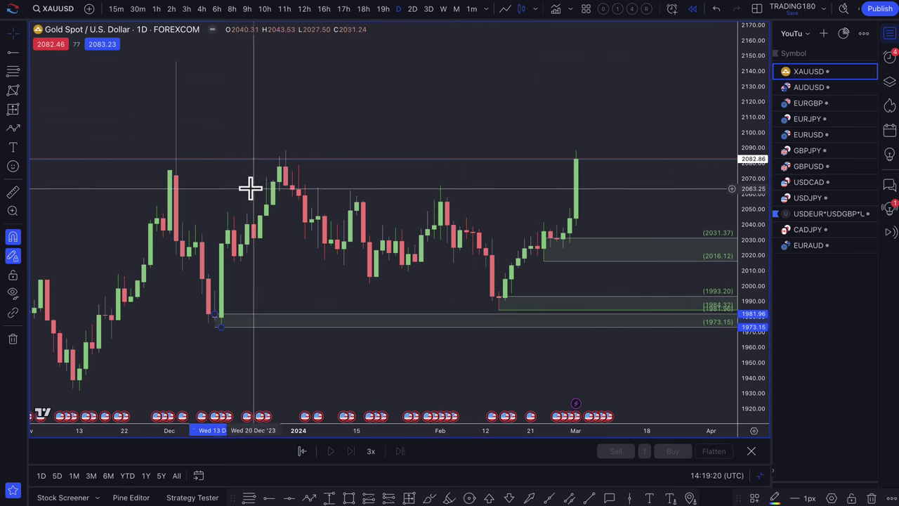
# Mark a gold supply zone from 2067.97 on 27 December up to 2146.56 on 4 December, using the 1. SUPPLY template
pyautogui.click(12, 71)
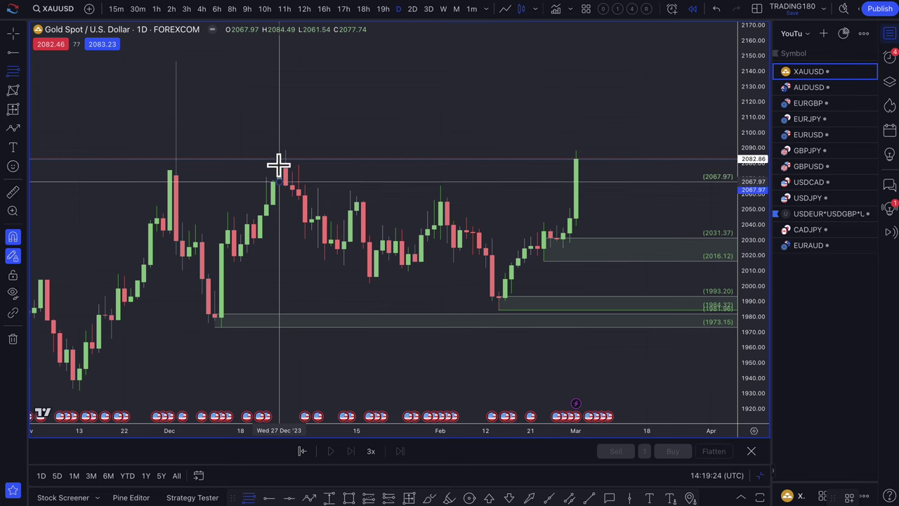
pyautogui.moveTo(279, 165); pyautogui.dragTo(174, 63)
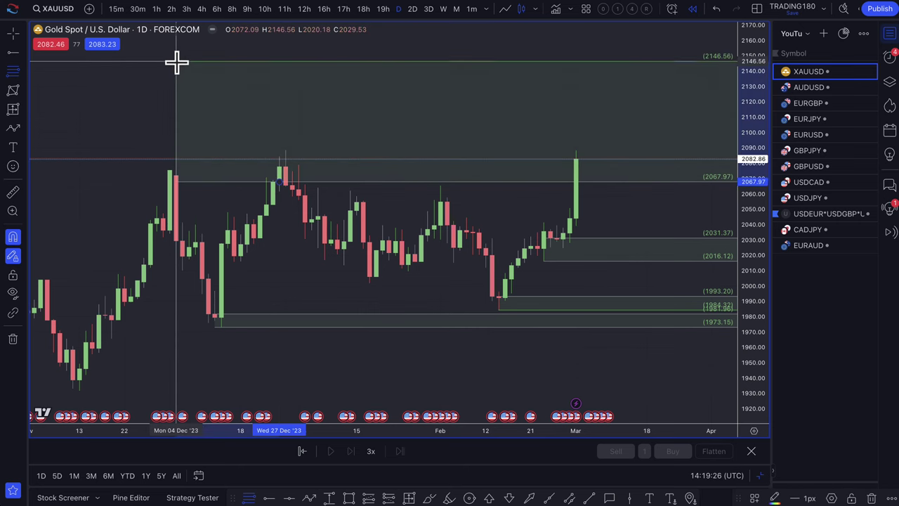
pyautogui.click(757, 497)
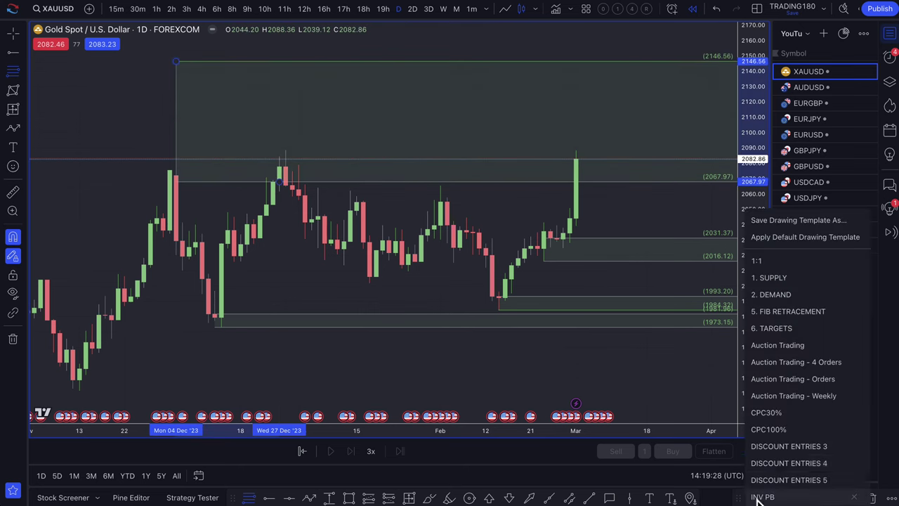
pyautogui.click(787, 278)
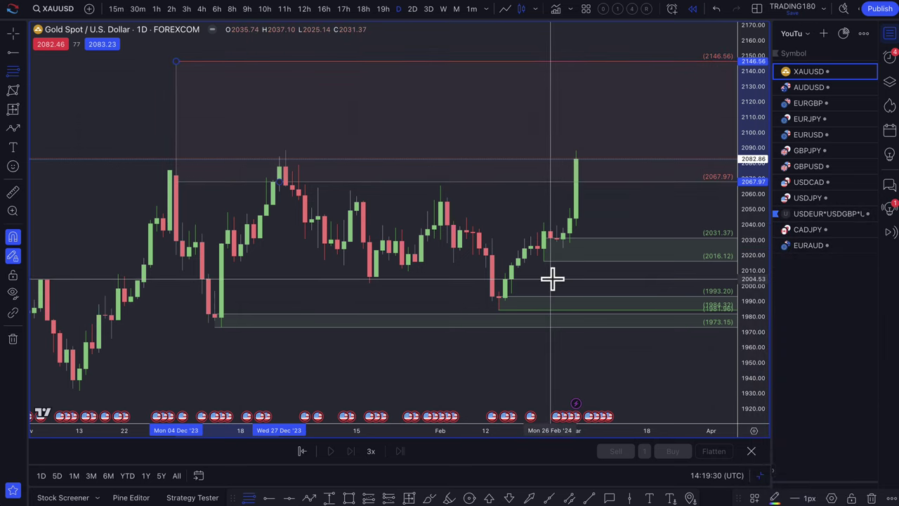
# Highlight two resistance bands with rectangles, one at 2089.29–2077.21 starting 17 February 2023 and one at 2145.70–2140.86 starting in late November
pyautogui.scroll(-5, 551, 276)
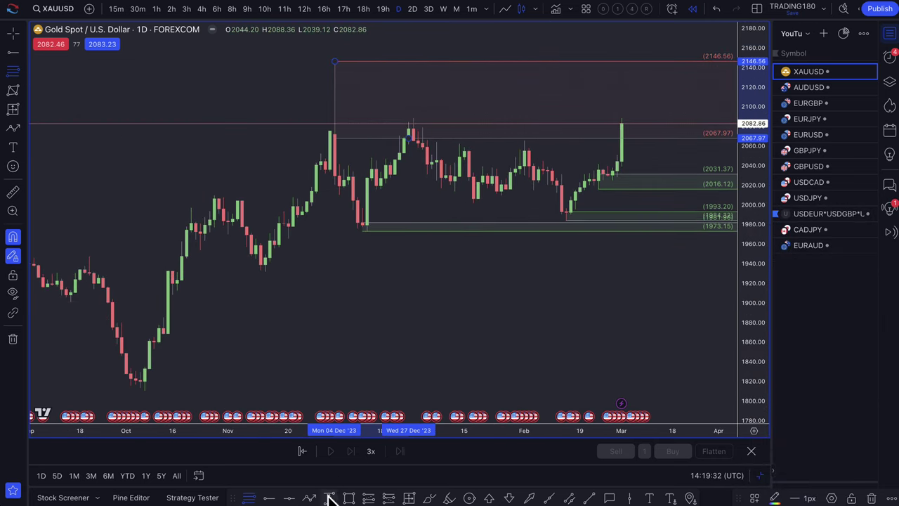
pyautogui.click(349, 497)
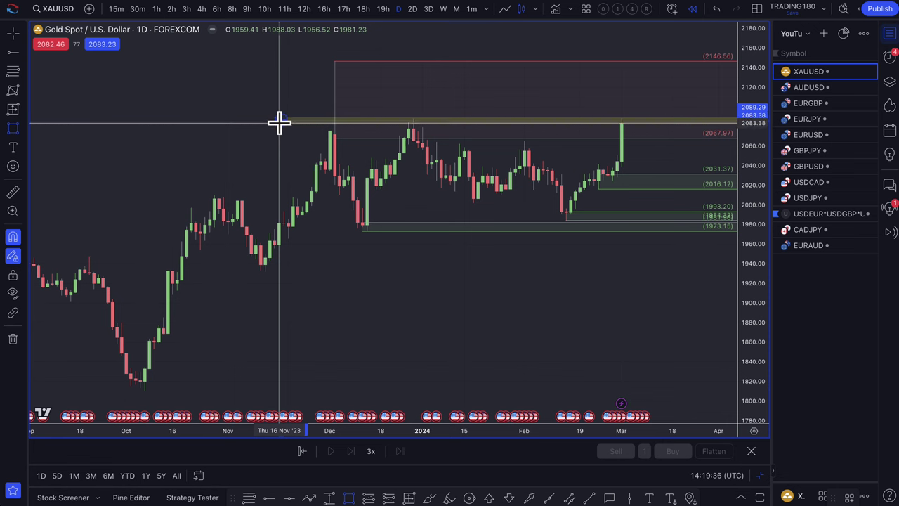
pyautogui.click(280, 119)
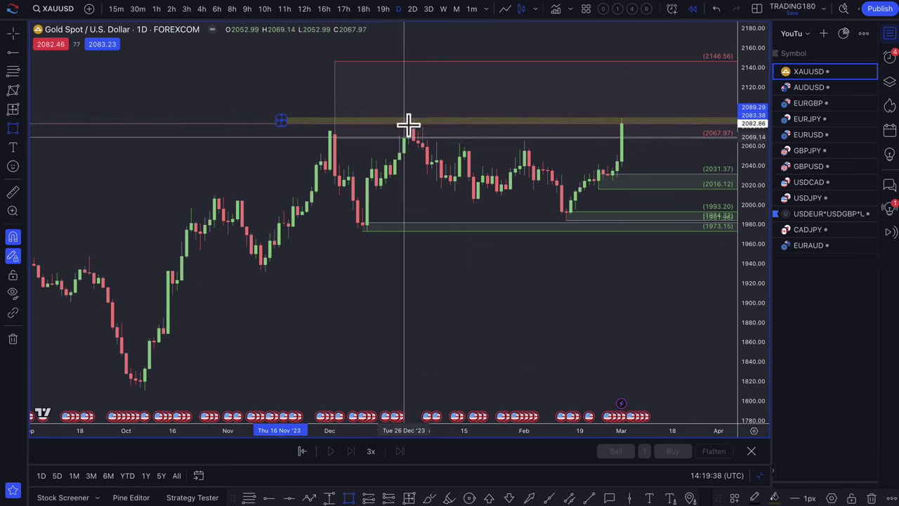
pyautogui.click(306, 63)
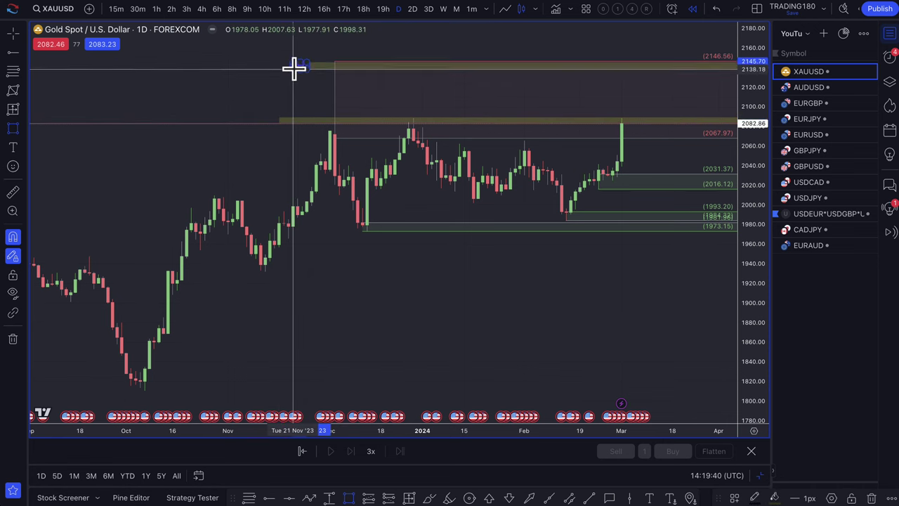
pyautogui.scroll(-5, 273, 128)
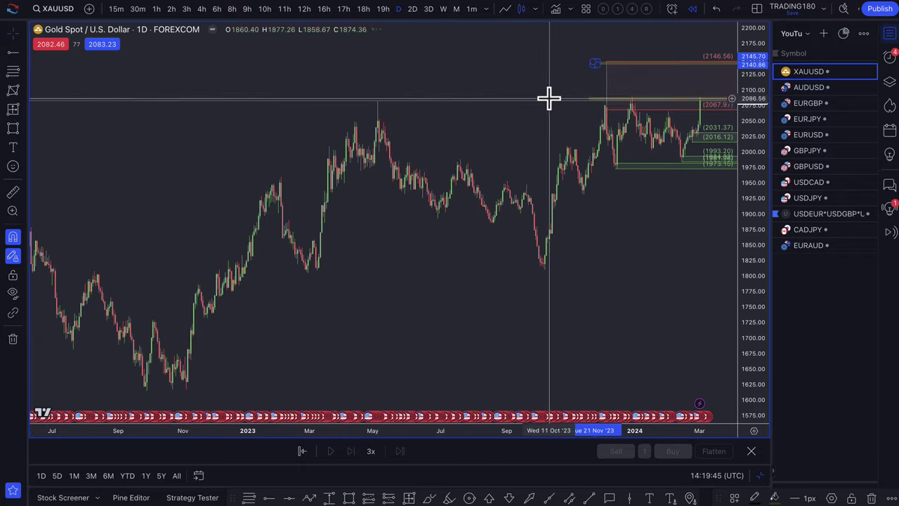
pyautogui.moveTo(588, 102); pyautogui.dragTo(342, 117)
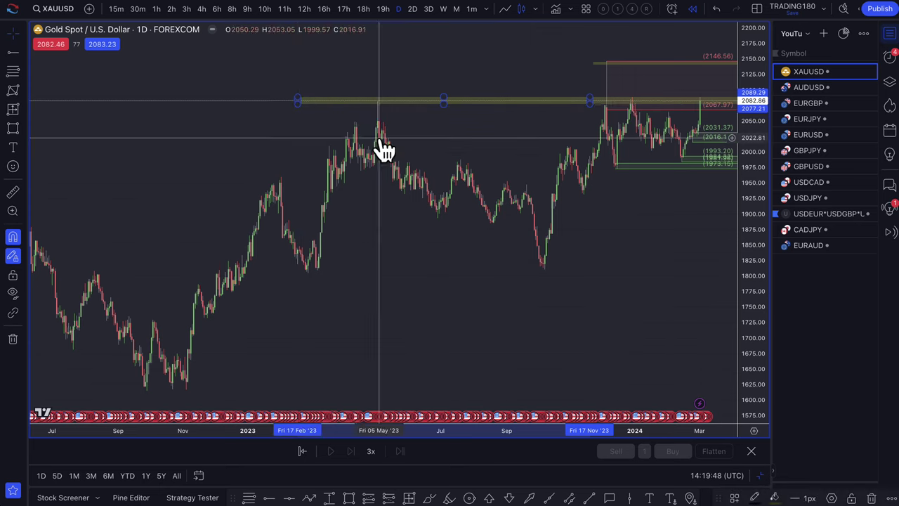
# Draw a gold path from 2082.86 on 1 March up to about 2143 on 8 March, ending near 2096 on 14 March
pyautogui.scroll(3, 379, 141)
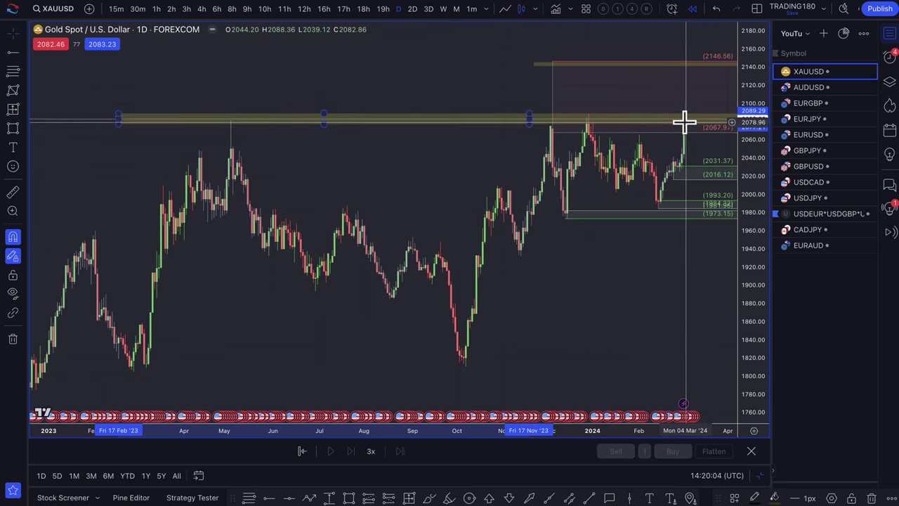
pyautogui.scroll(4, 685, 121)
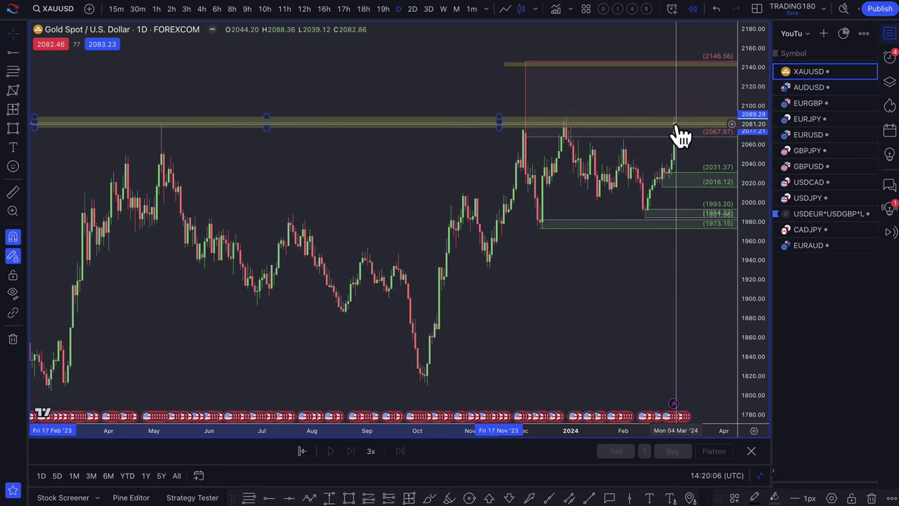
pyautogui.scroll(4, 680, 134)
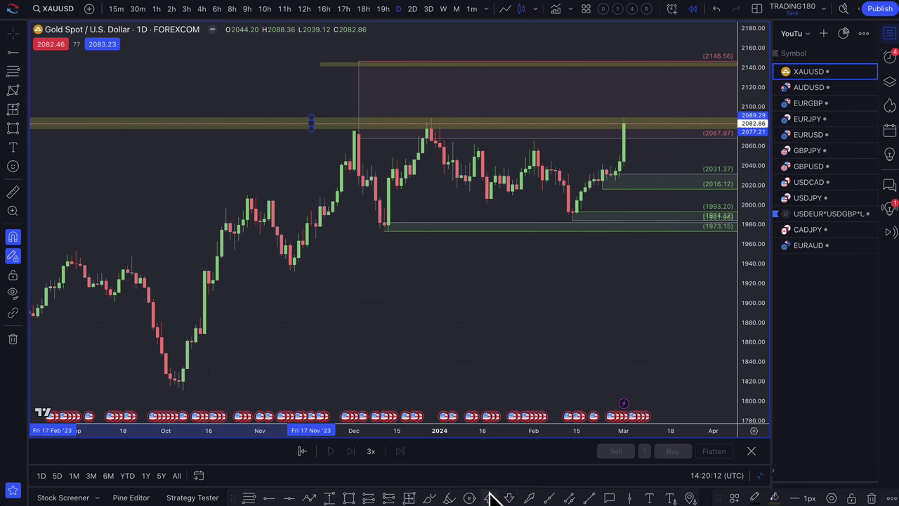
pyautogui.click(310, 497)
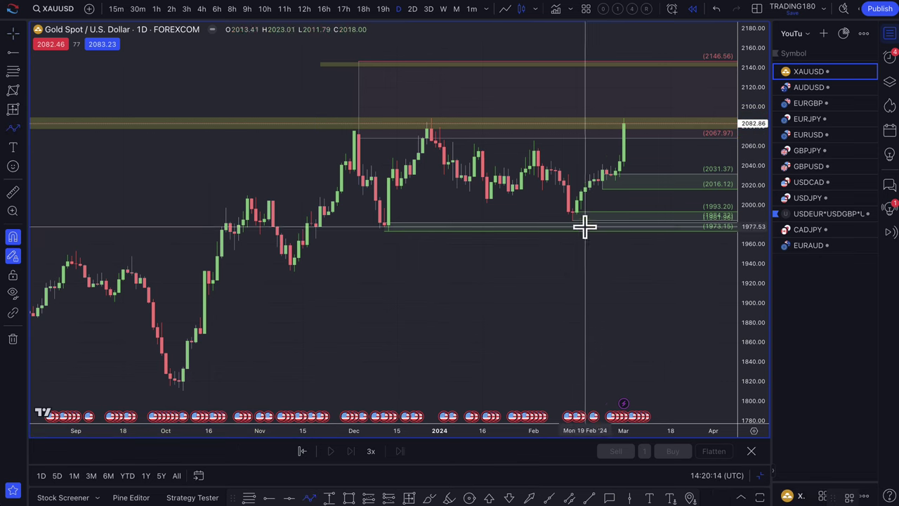
pyautogui.click(629, 111)
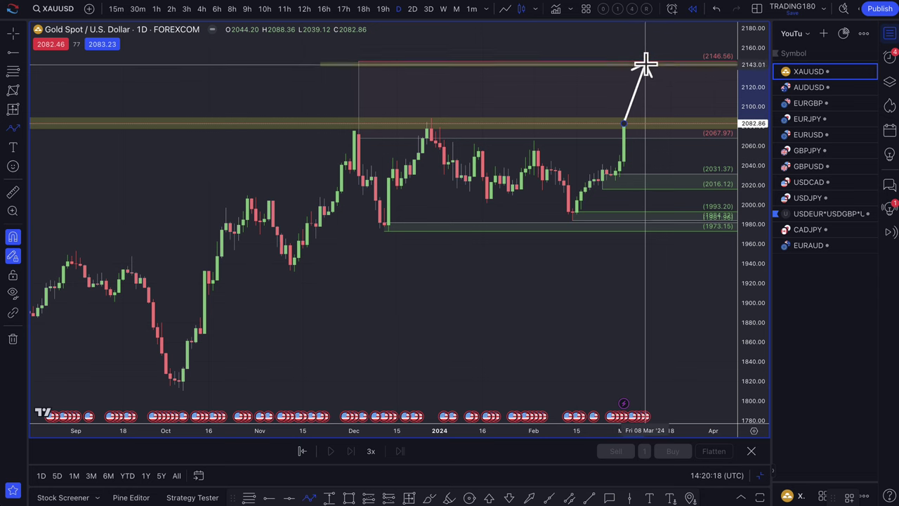
pyautogui.click(645, 64)
pyautogui.doubleClick(662, 107)
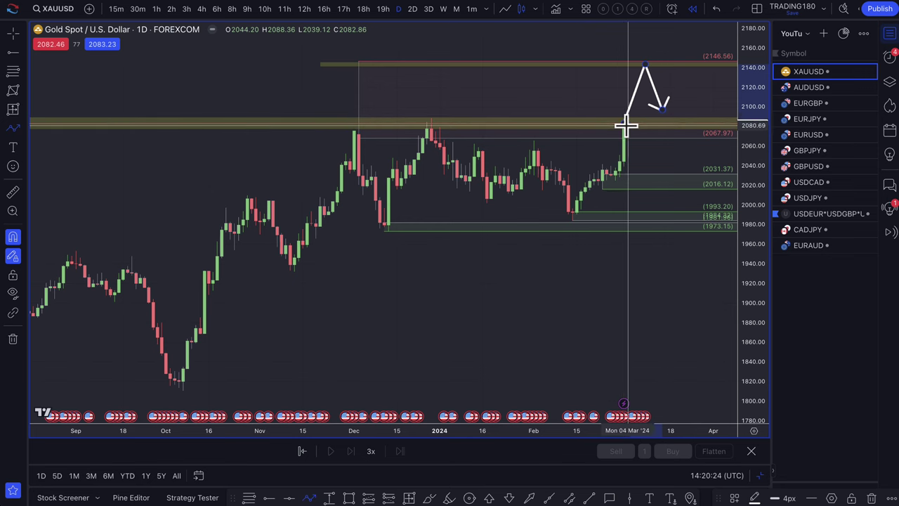
# Add an alternative downward gold arrow from 2082.86 on 1 March to about 1978, inside the lowest demand zone
pyautogui.doubleClick(648, 167)
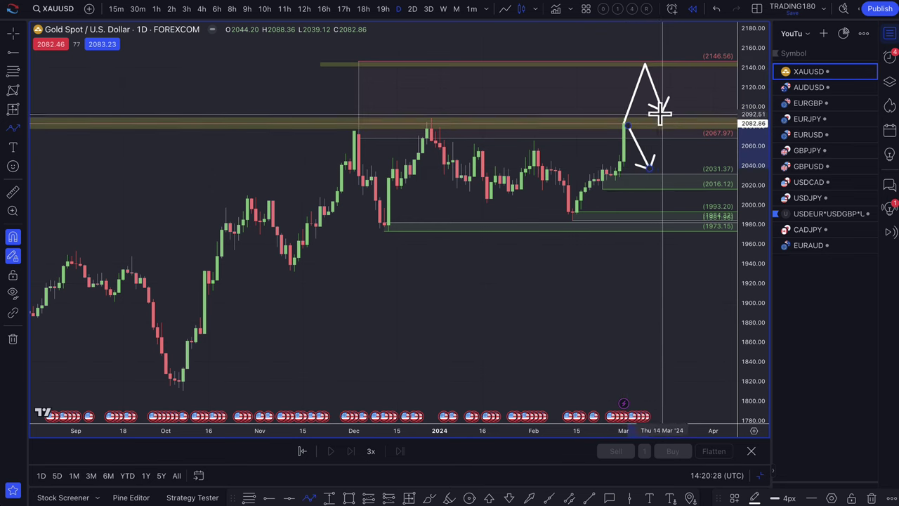
pyautogui.scroll(1, 648, 182)
pyautogui.scroll(2, 648, 182)
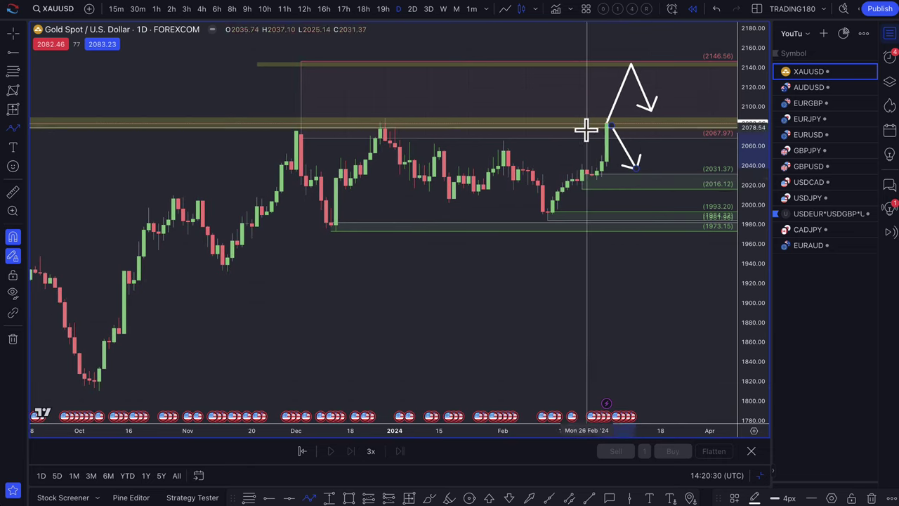
pyautogui.scroll(2, 631, 196)
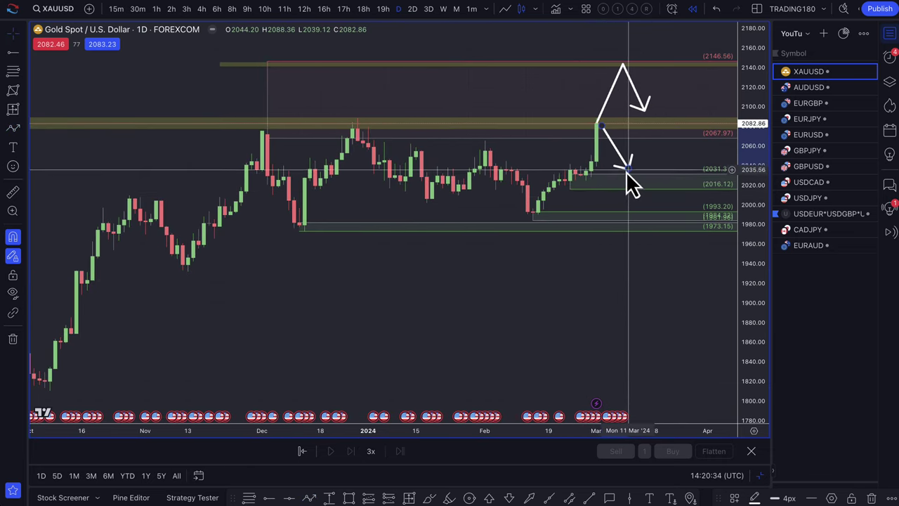
pyautogui.moveTo(627, 167); pyautogui.dragTo(641, 226)
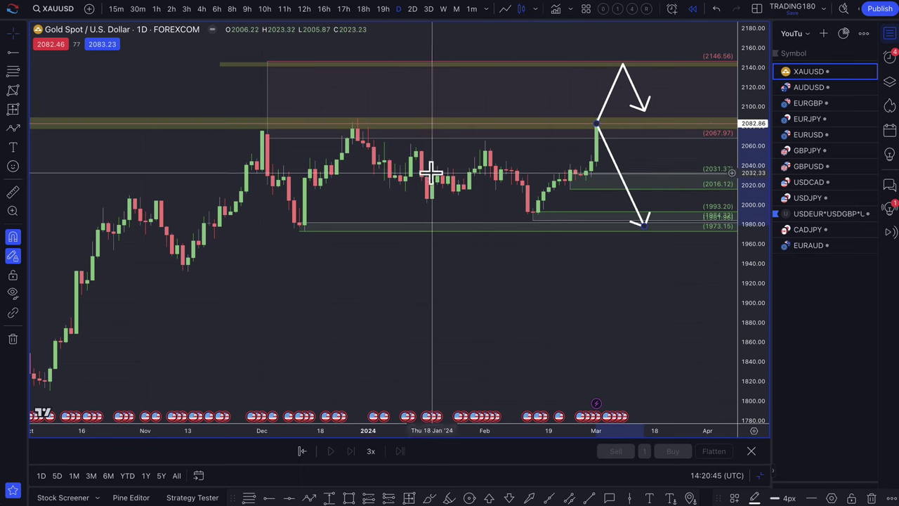
# Draw a rebound arrow from about 2020 in the upper demand zone on 12 March up to about 2173, above the supply zone
pyautogui.click(13, 129)
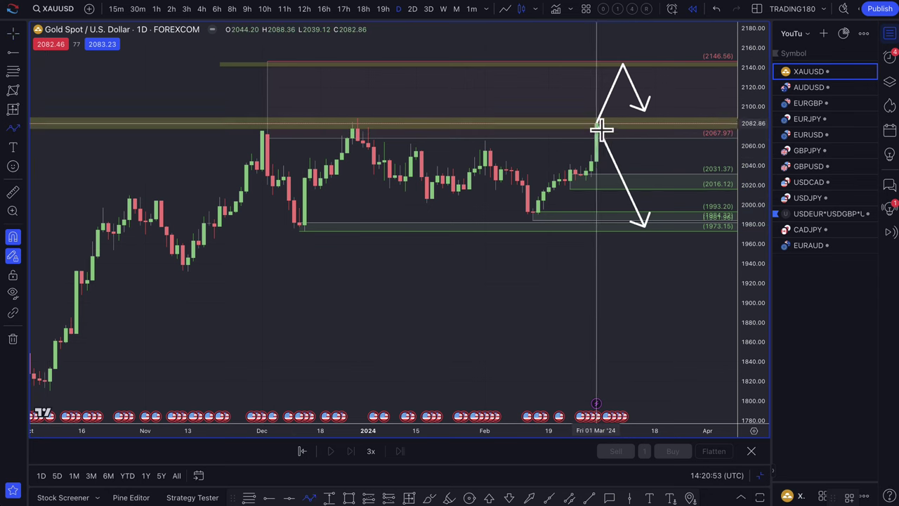
pyautogui.click(633, 184)
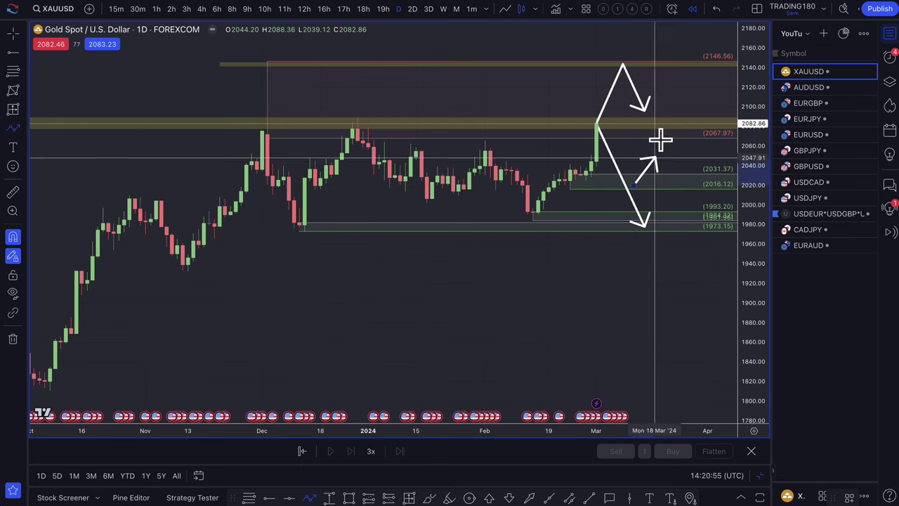
pyautogui.click(690, 35)
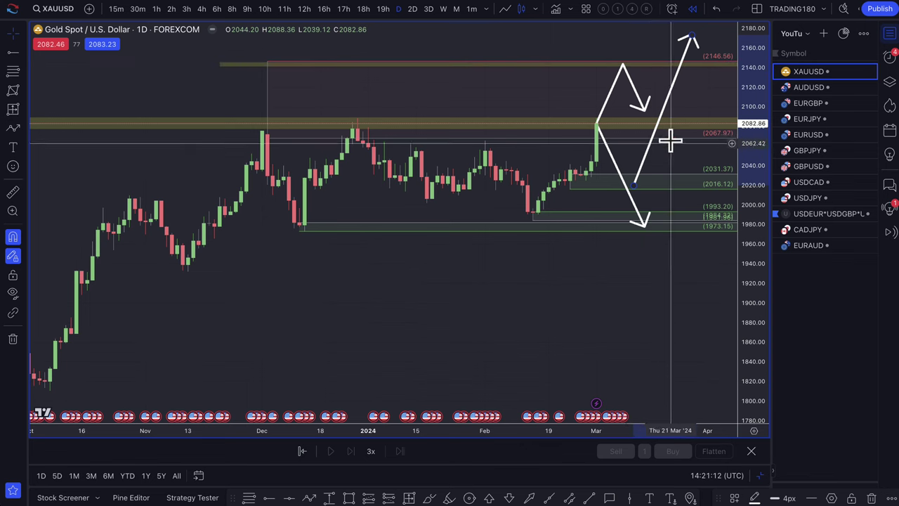
pyautogui.scroll(-2, 589, 201)
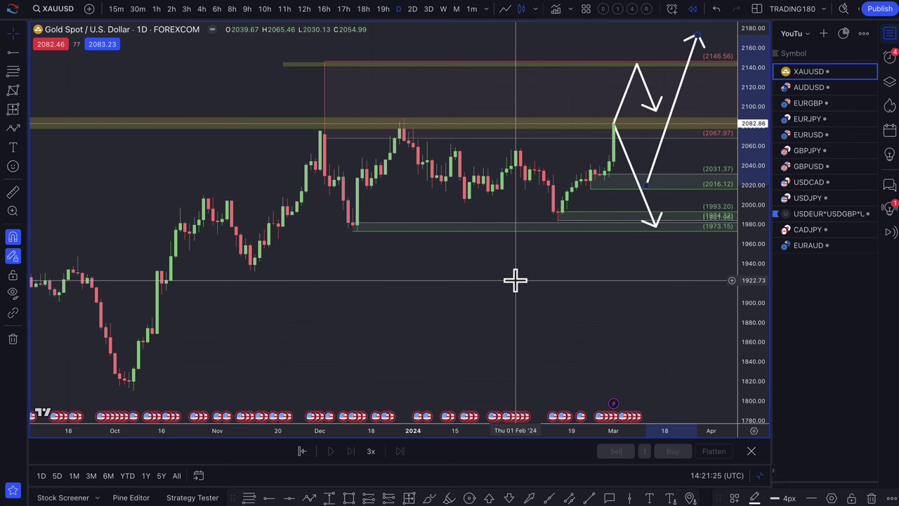
pyautogui.scroll(-6, 515, 280)
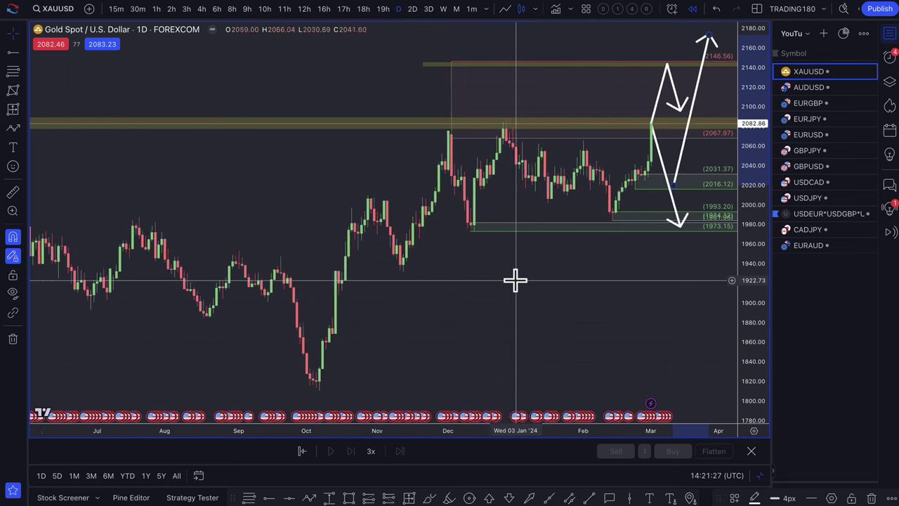